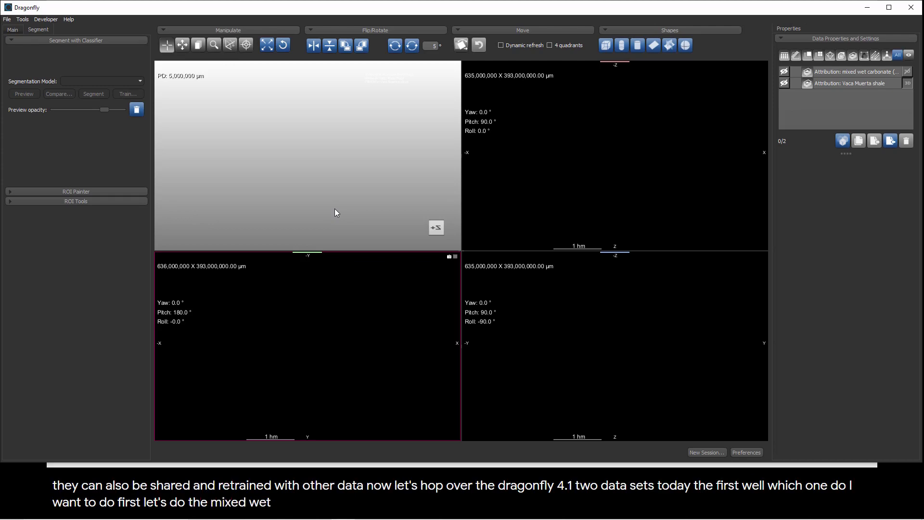
Start an image file import with the raw file Sample2_raw from the Downloads folder and continue to its raw settings
{"action": "left_click", "coordinate": [890, 140]}
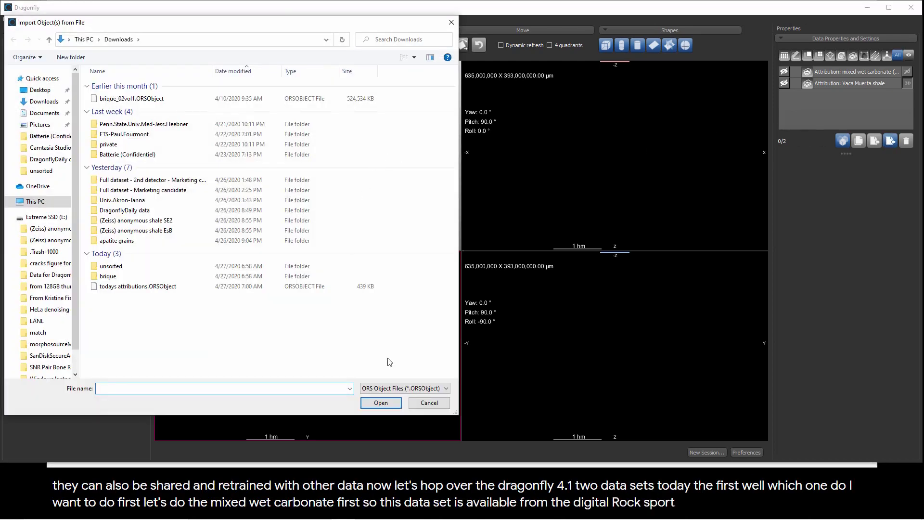
{"action": "left_click", "coordinate": [428, 402]}
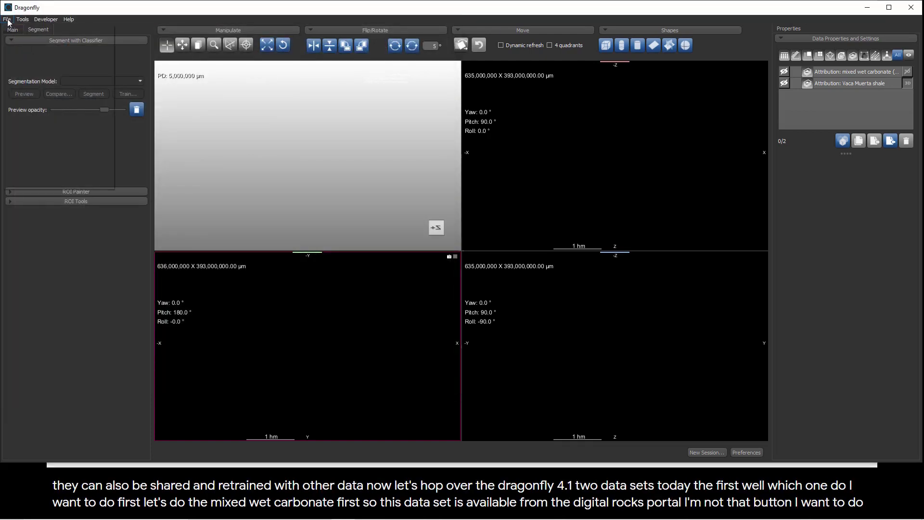
{"action": "left_click", "coordinate": [7, 19]}
{"action": "left_click", "coordinate": [29, 42]}
{"action": "left_click", "coordinate": [628, 132]}
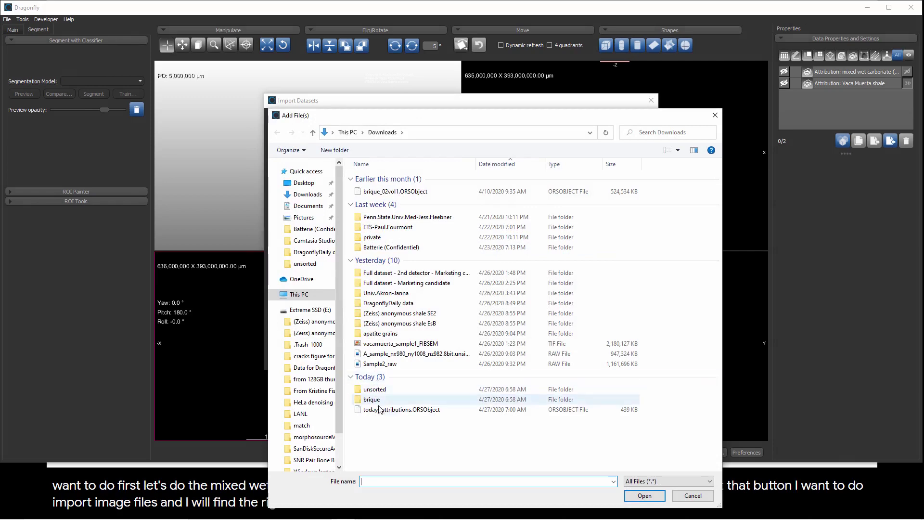
{"action": "double_click", "coordinate": [396, 364]}
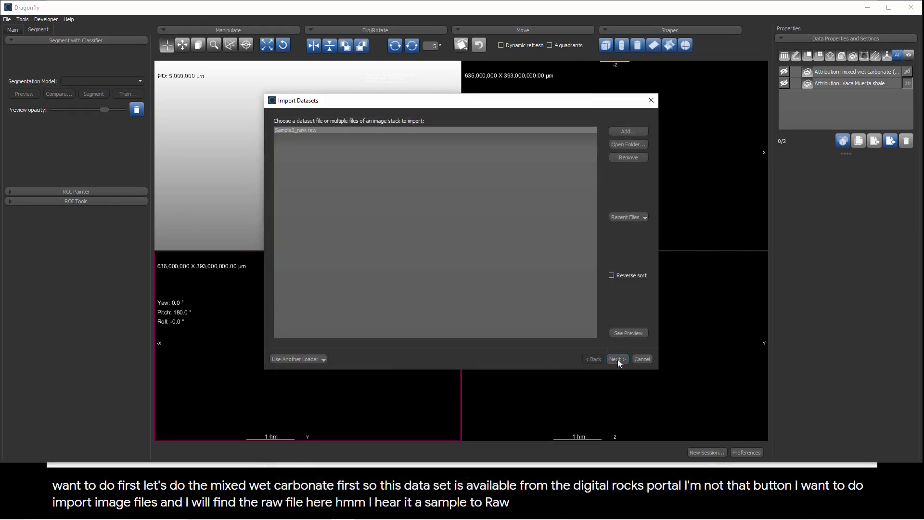
{"action": "left_click", "coordinate": [617, 359]}
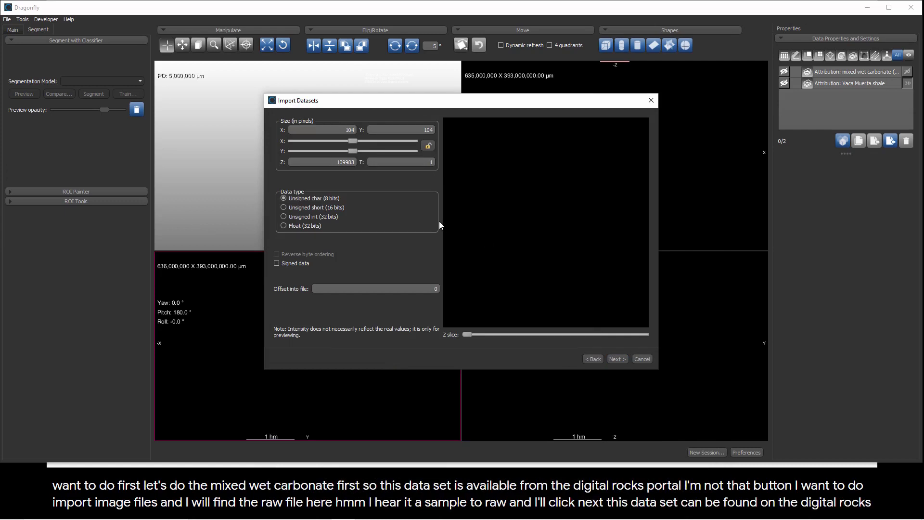
Set the raw image size to 976 pixels in X and 1014 pixels in Y
{"action": "double_click", "coordinate": [348, 129]}
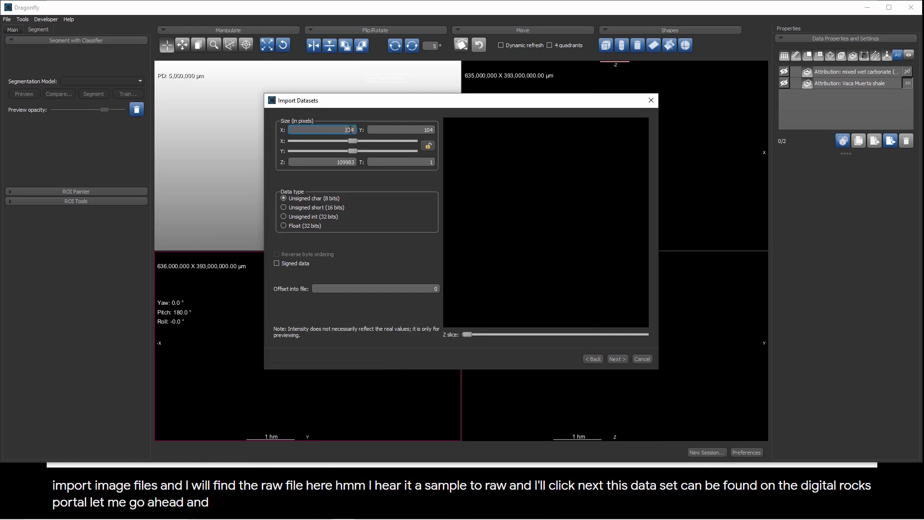
{"action": "left_click", "coordinate": [360, 129]}
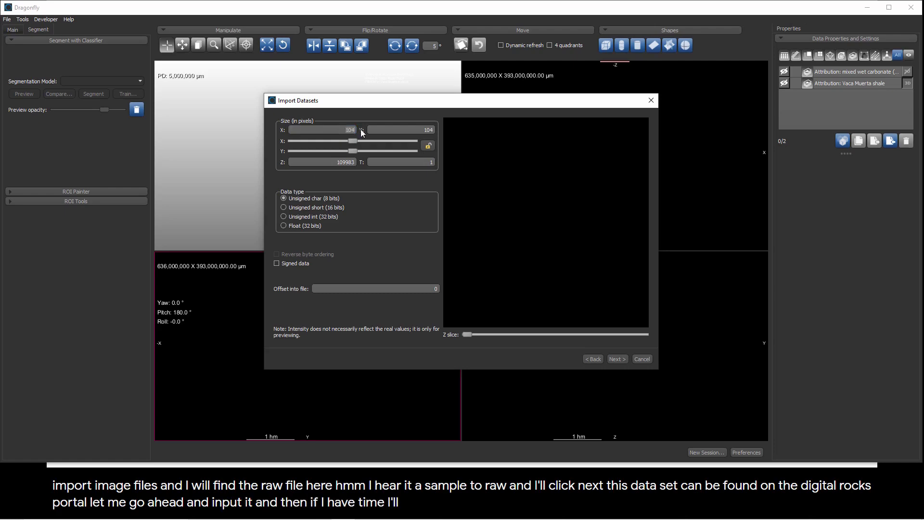
{"action": "type", "text": "976"}
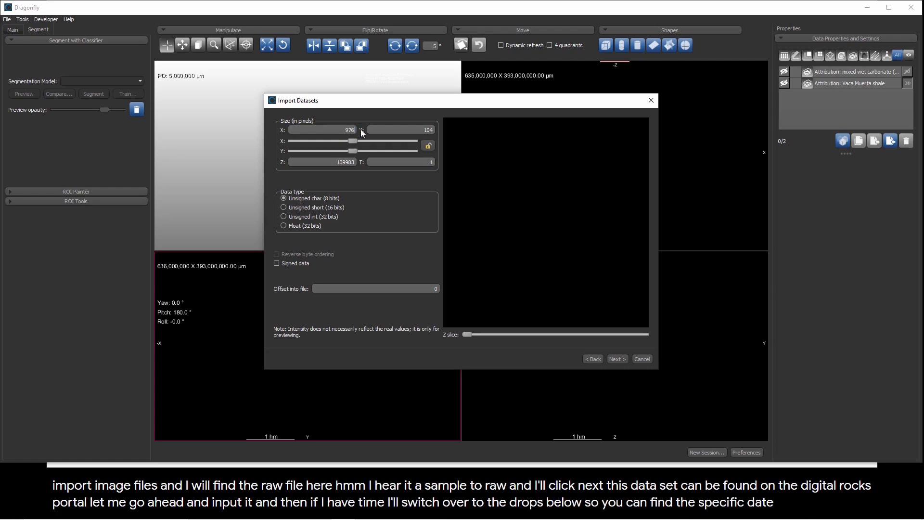
{"action": "key", "text": "Tab"}
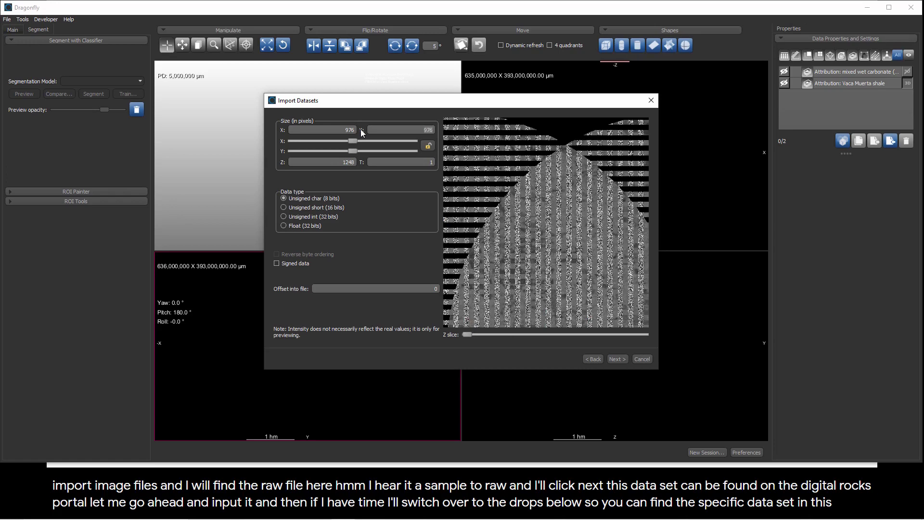
{"action": "key", "text": "BackSpace"}
{"action": "key", "text": "BackSpace"}
{"action": "key", "text": "BackSpace"}
{"action": "type", "text": "101"}
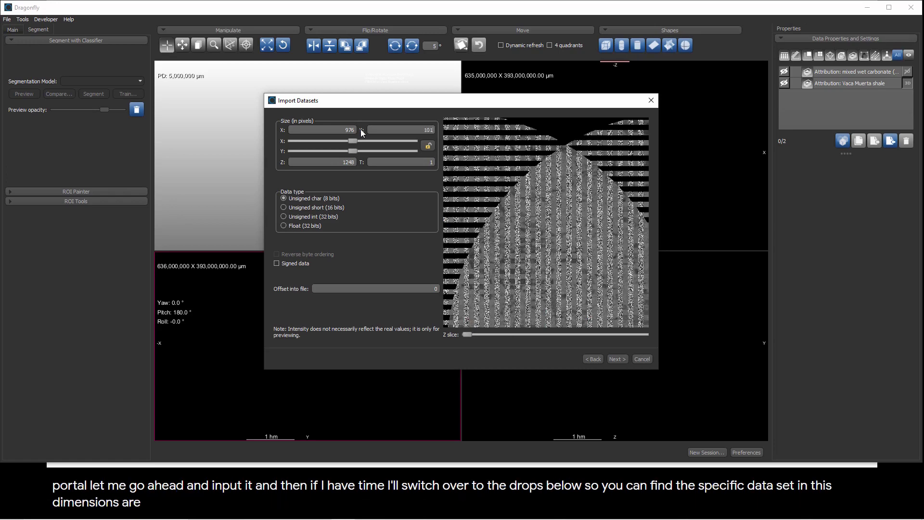
{"action": "type", "text": "4"}
{"action": "key", "text": "Tab"}
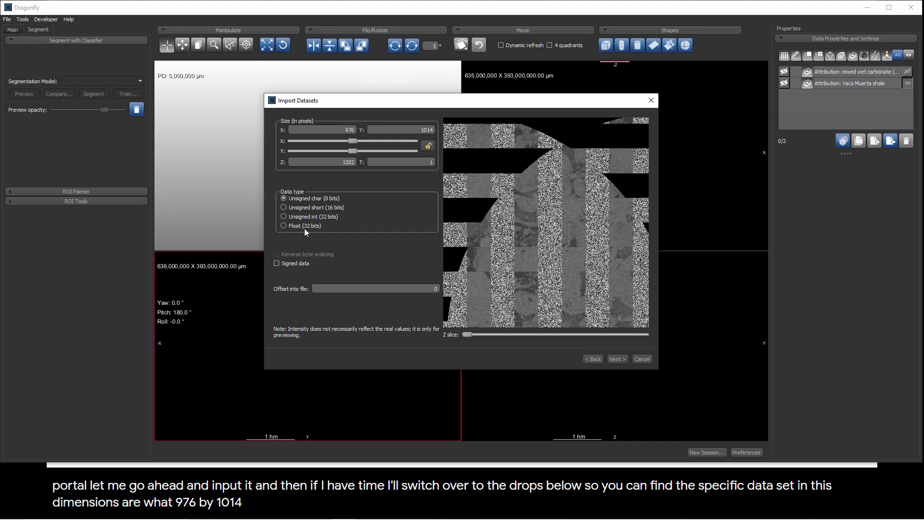
Set the data type to Unsigned short (16 bits), check a deeper Z slice in the preview and accept the raw settings
{"action": "left_click", "coordinate": [301, 207]}
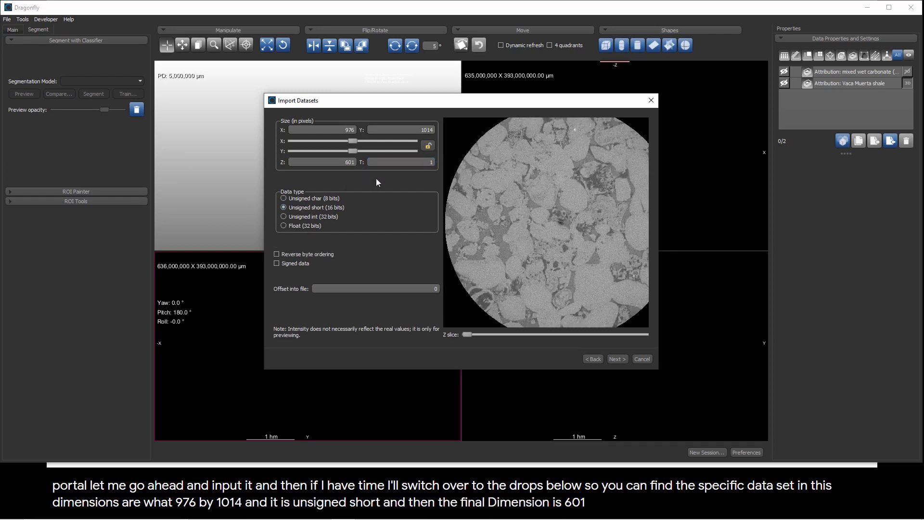
{"action": "left_click_drag", "start_coordinate": [470, 333], "coordinate": [494, 334]}
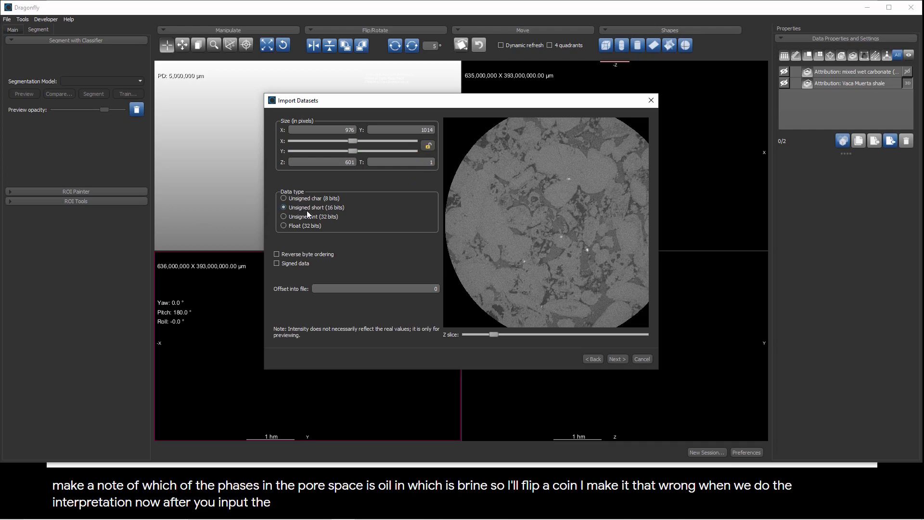
{"action": "left_click", "coordinate": [620, 359]}
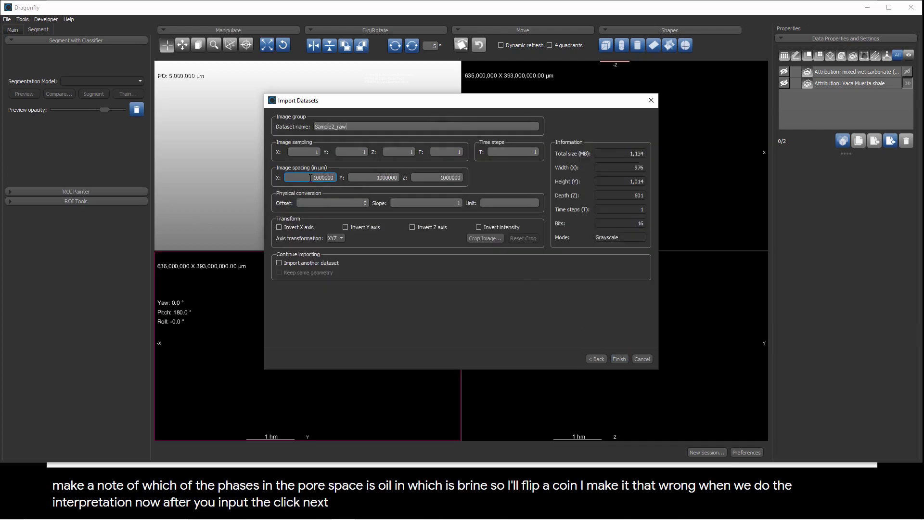
Import the dataset as "mixed wet carbonate" with 2 µm image spacing in X, Y and Z, and maximize the circular cross-section view
{"action": "type", "text": "2"}
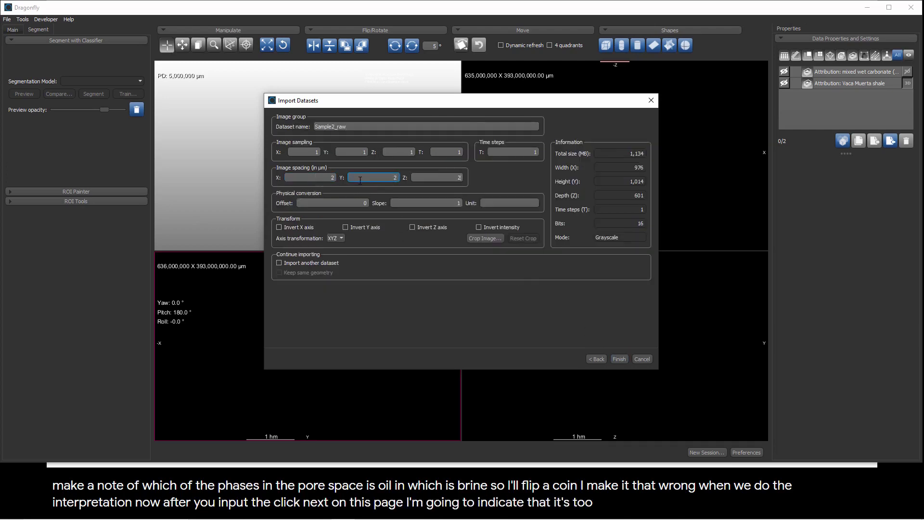
{"action": "double_click", "coordinate": [323, 126]}
{"action": "type", "text": "m"}
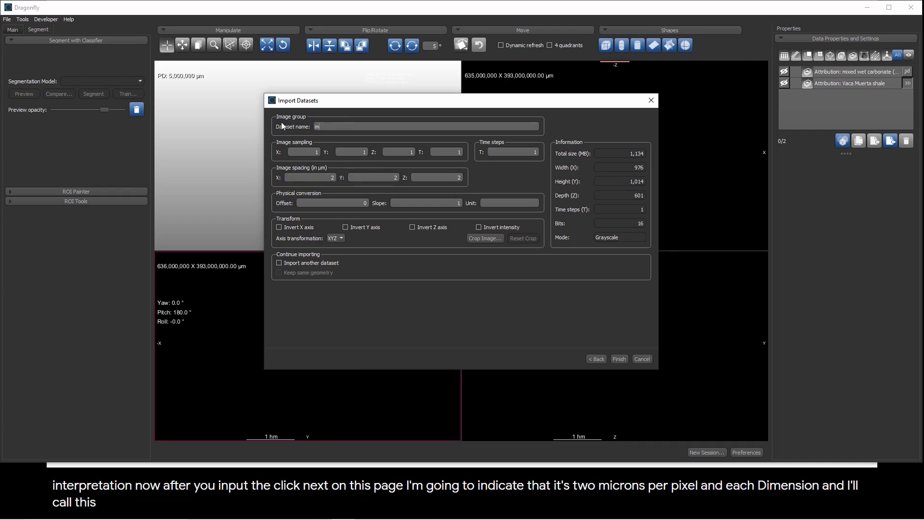
{"action": "type", "text": "ixed wet carbonate"}
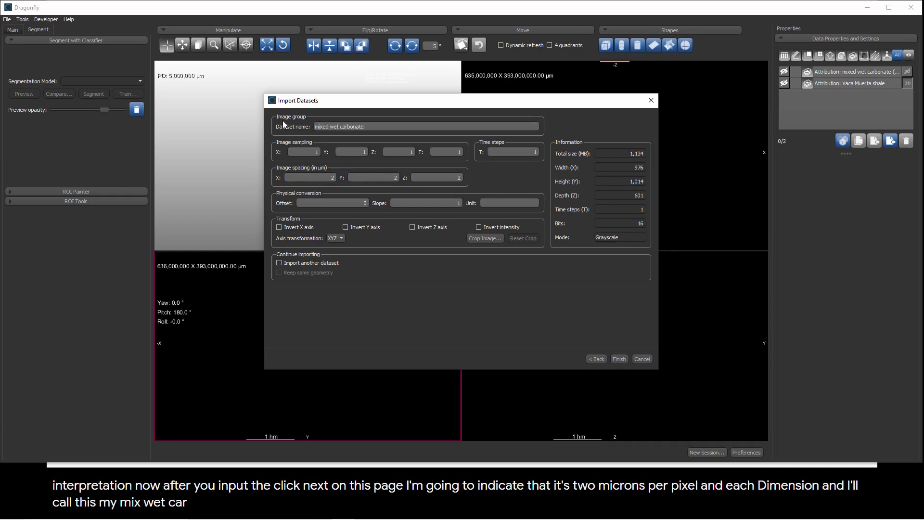
{"action": "left_click", "coordinate": [619, 358]}
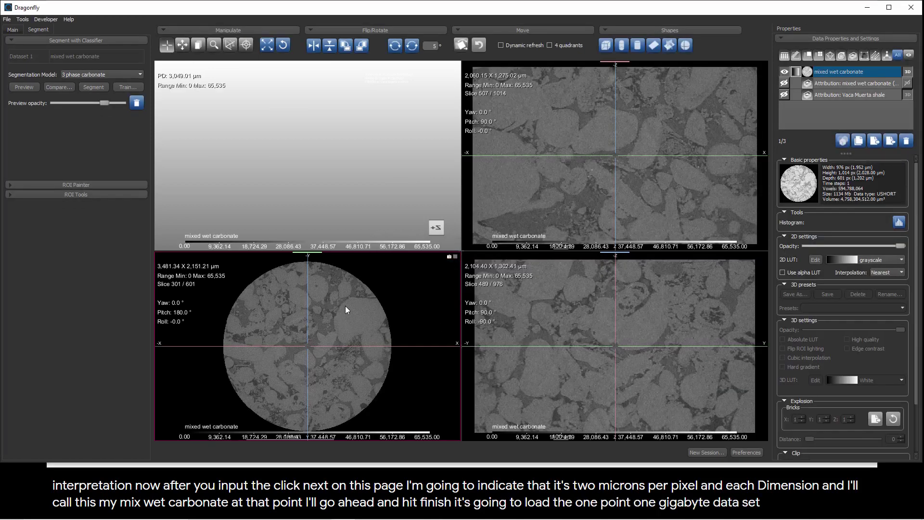
{"action": "double_click", "coordinate": [363, 295]}
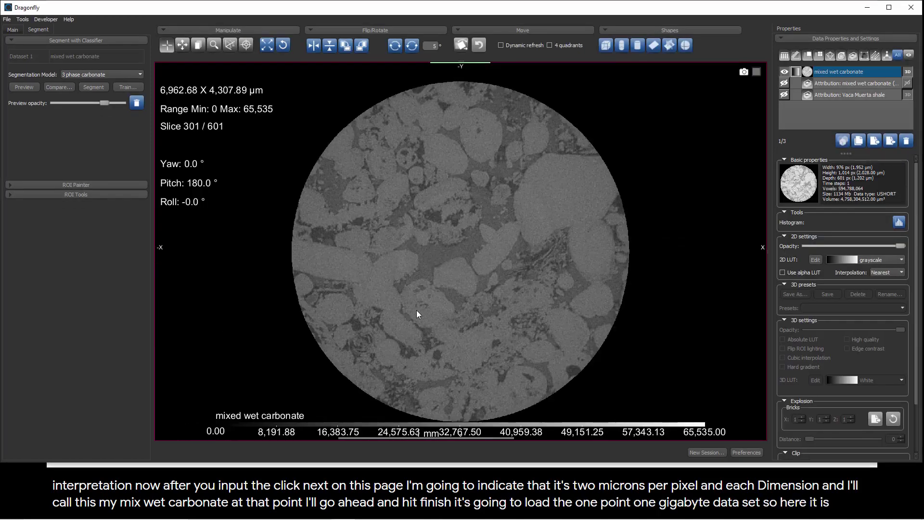
Switch to the Chrome browser and open a new blank tab
{"action": "key", "text": "alt+Tab"}
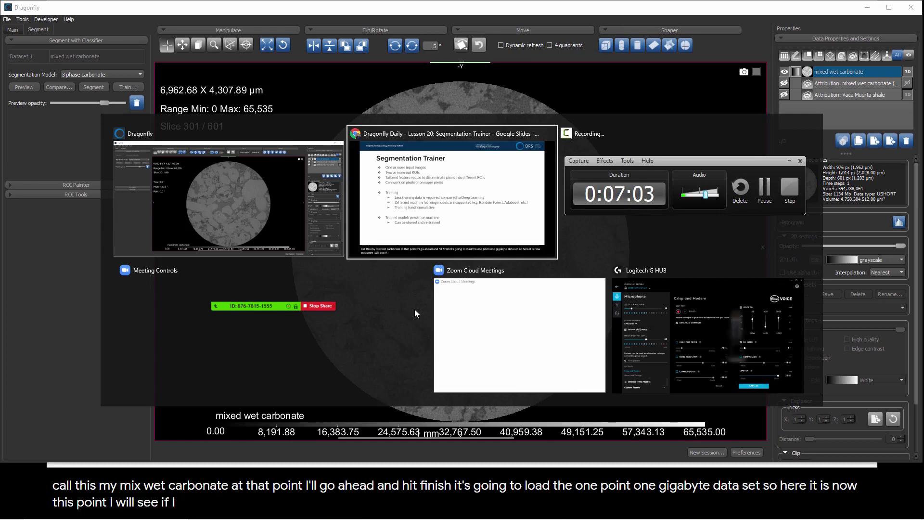
{"action": "key", "text": "Escape"}
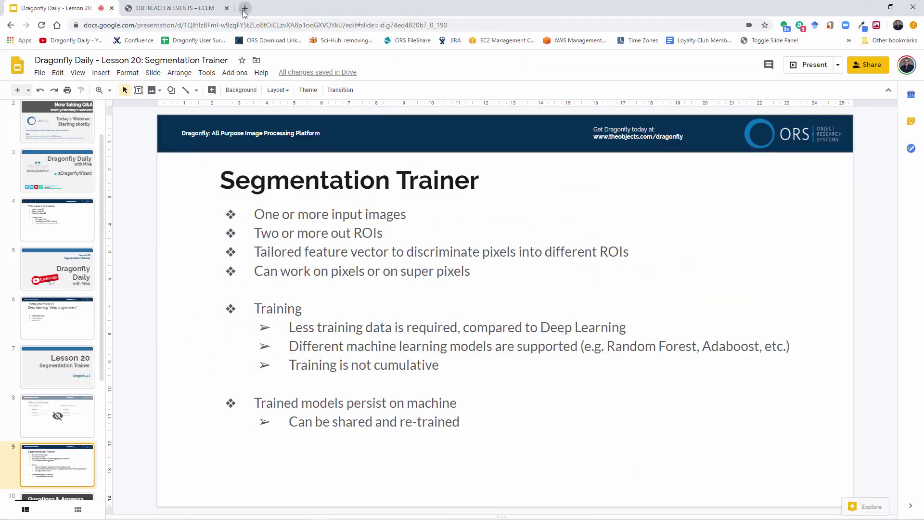
{"action": "left_click", "coordinate": [245, 8]}
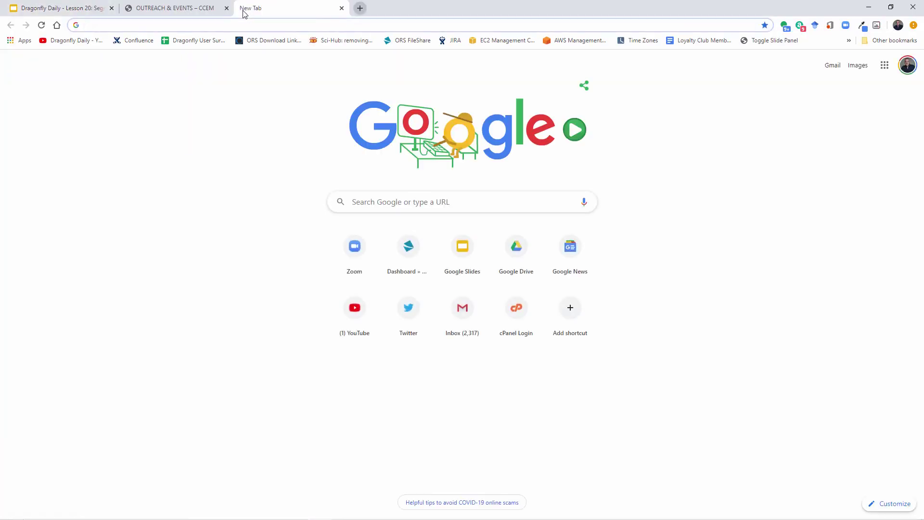
{"action": "left_click", "coordinate": [181, 11]}
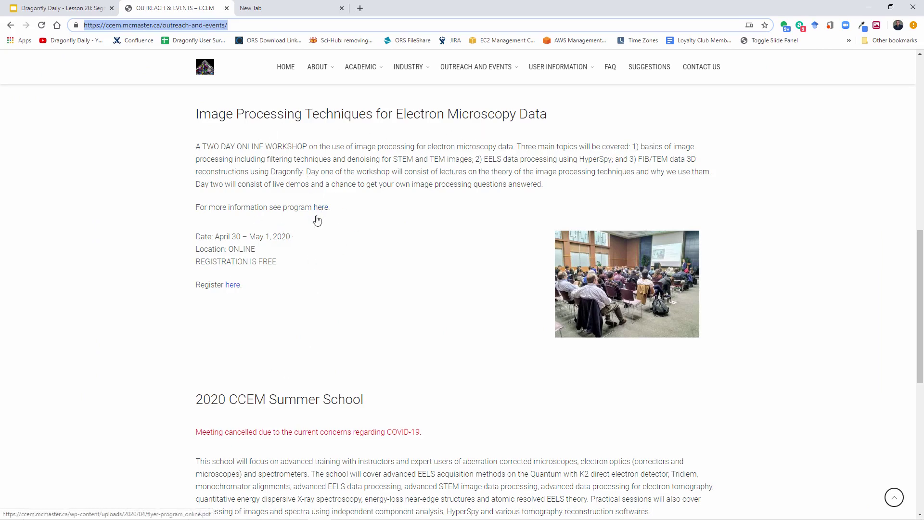
{"action": "mouse_move", "coordinate": [300, 59]}
{"action": "left_click", "coordinate": [280, 9]}
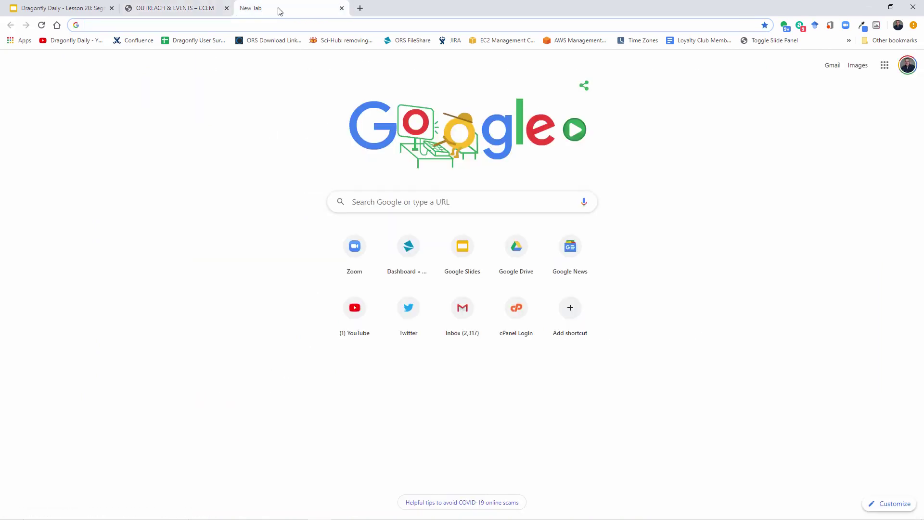
Search Google for the Digital Rocks Portal and open the portal's Browse Projects page
{"action": "type", "text": "digti"}
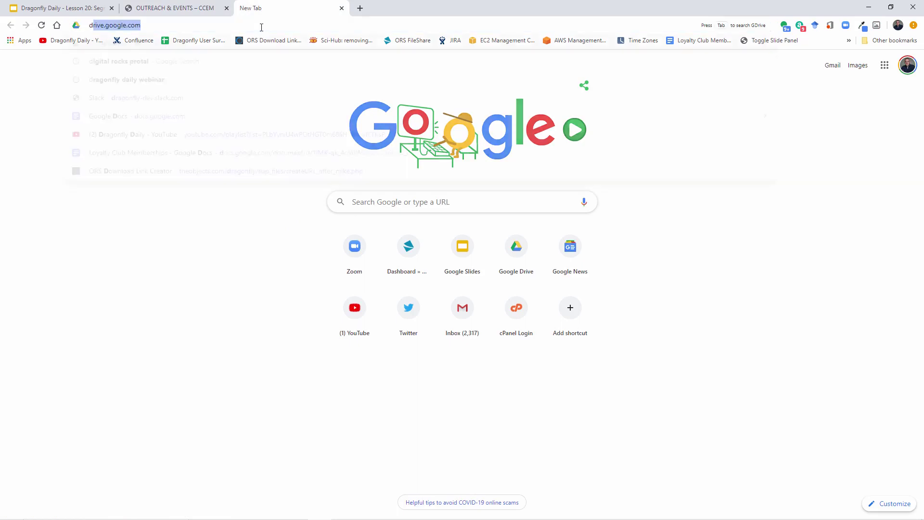
{"action": "key", "text": "BackSpace"}
{"action": "type", "text": "al r"}
{"action": "key", "text": "BackSpace"}
{"action": "type", "text": "rocks portal"}
{"action": "key", "text": "Return"}
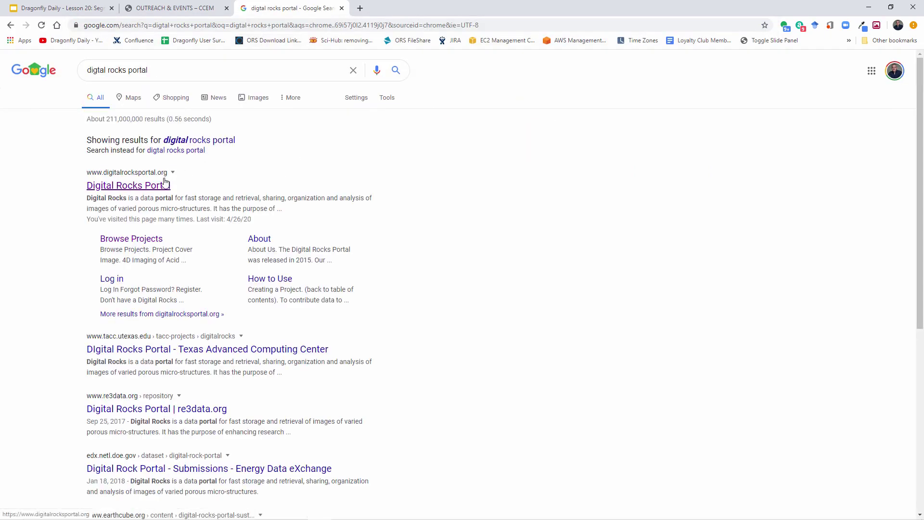
{"action": "left_click", "coordinate": [162, 185]}
{"action": "left_click", "coordinate": [380, 391]}
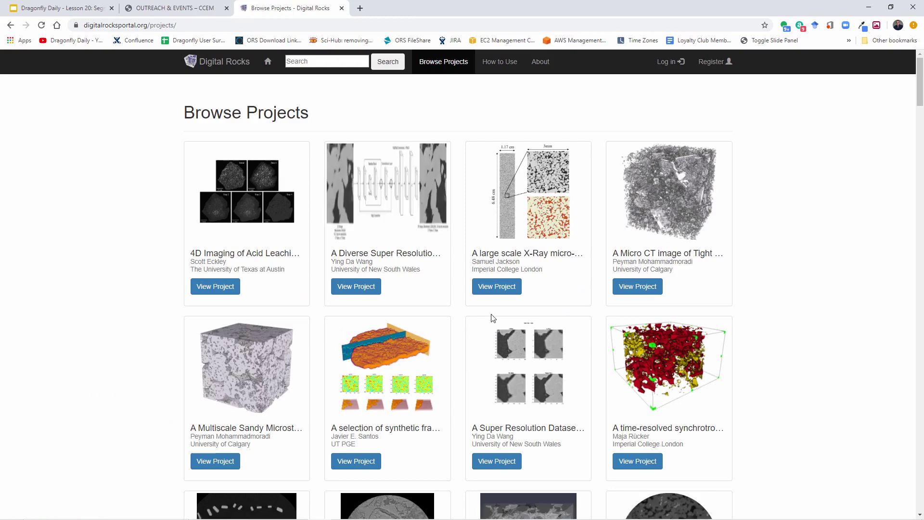
Look through the project listing from its end upward for the mixed-wet carbonate dataset
{"action": "key", "text": "ctrl+f"}
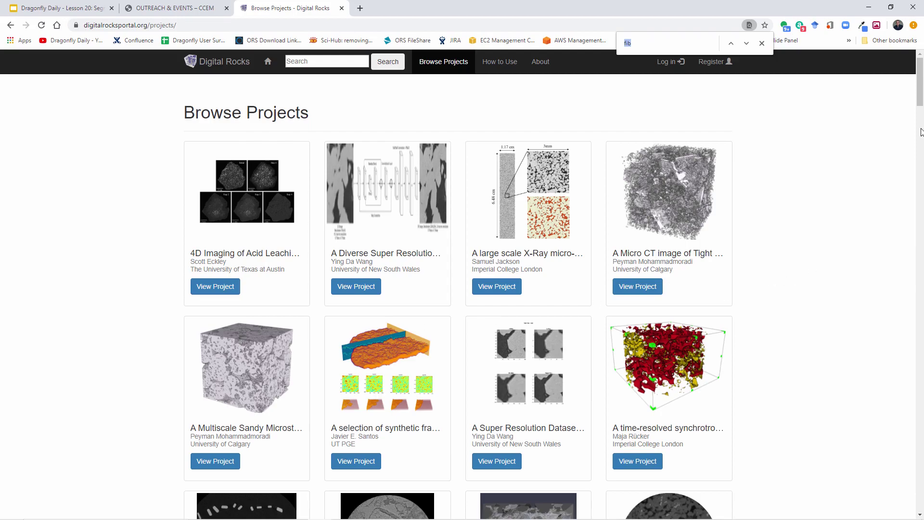
{"action": "left_click_drag", "start_coordinate": [918, 106], "coordinate": [919, 500]}
{"action": "scroll", "coordinate": [919, 455], "scroll_direction": "up", "scroll_amount": 1}
{"action": "scroll", "coordinate": [741, 266], "scroll_direction": "up", "scroll_amount": 5}
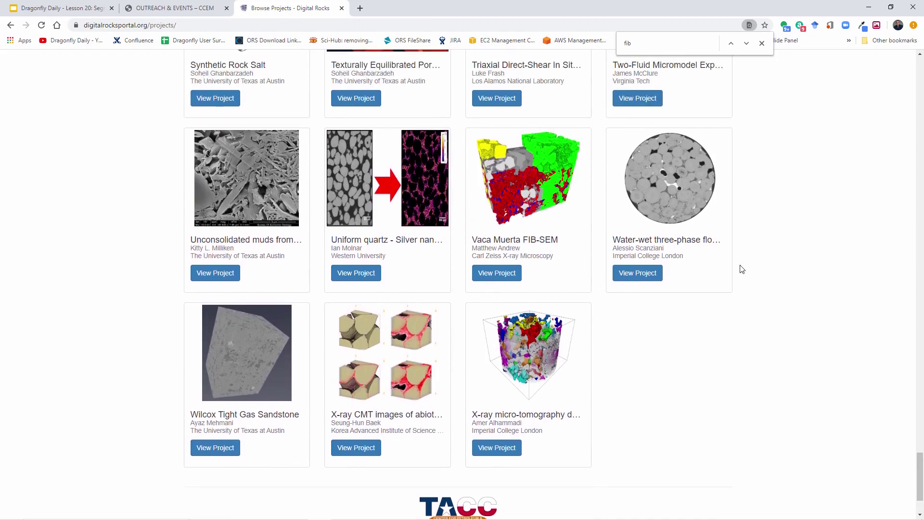
{"action": "scroll", "coordinate": [742, 268], "scroll_direction": "up", "scroll_amount": 4}
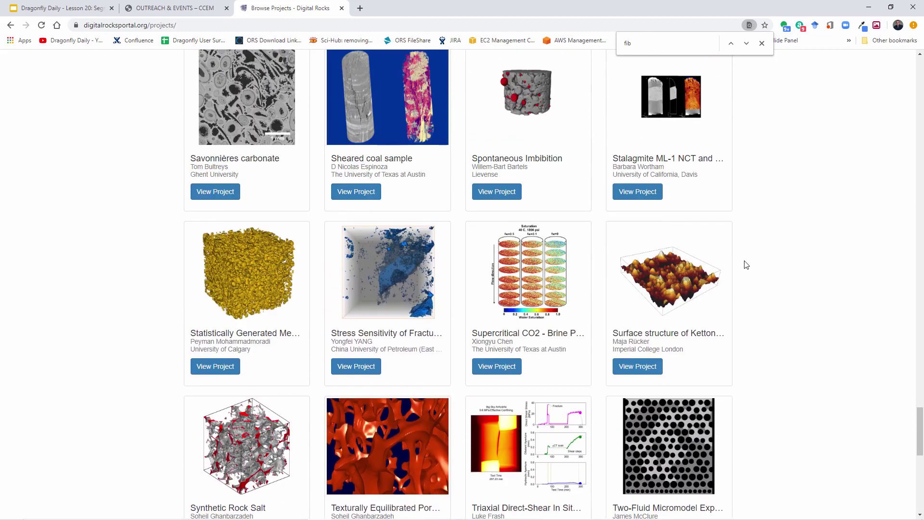
{"action": "scroll", "coordinate": [745, 266], "scroll_direction": "up", "scroll_amount": 2}
{"action": "scroll", "coordinate": [746, 264], "scroll_direction": "up", "scroll_amount": 7}
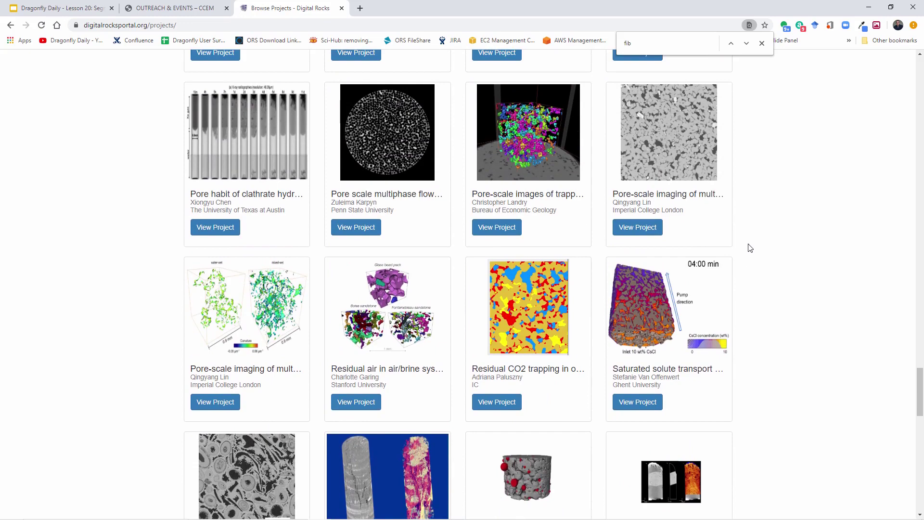
Search the project listing for "wett" and go through the matching projects
{"action": "type", "text": "wett"}
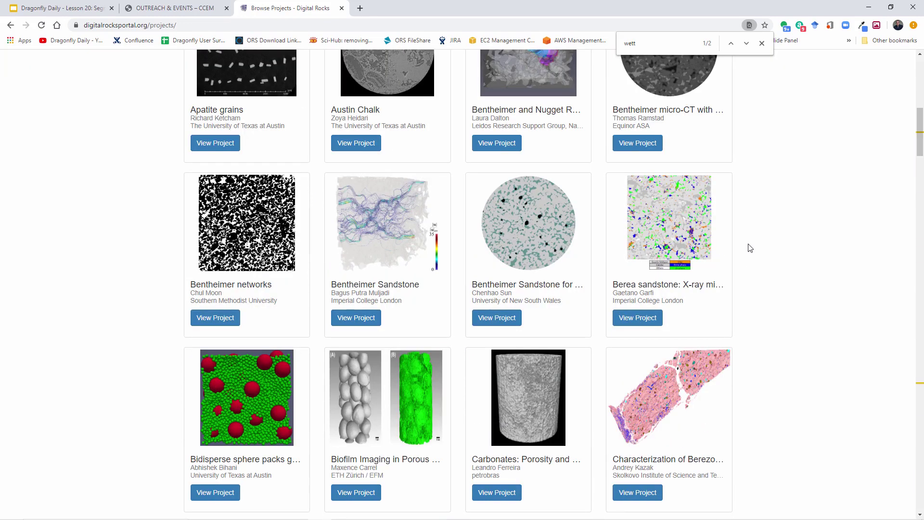
{"action": "left_click", "coordinate": [746, 44]}
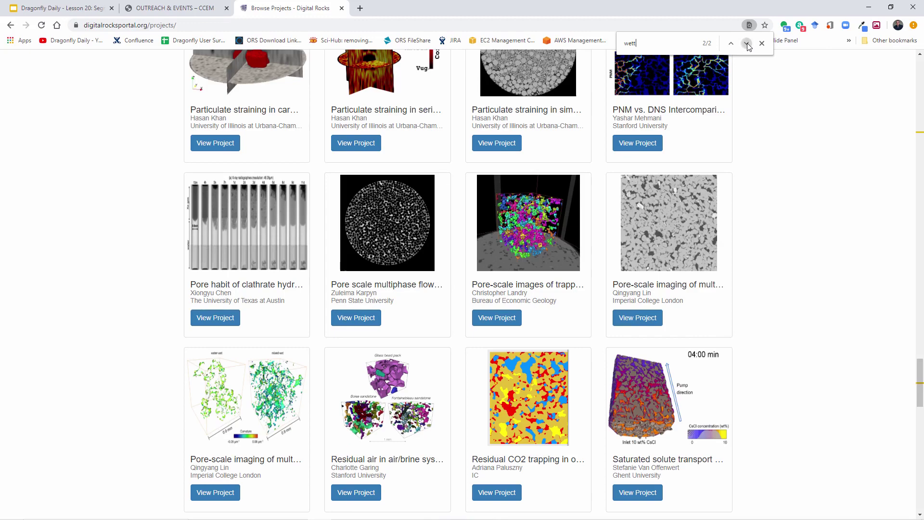
{"action": "left_click", "coordinate": [747, 43]}
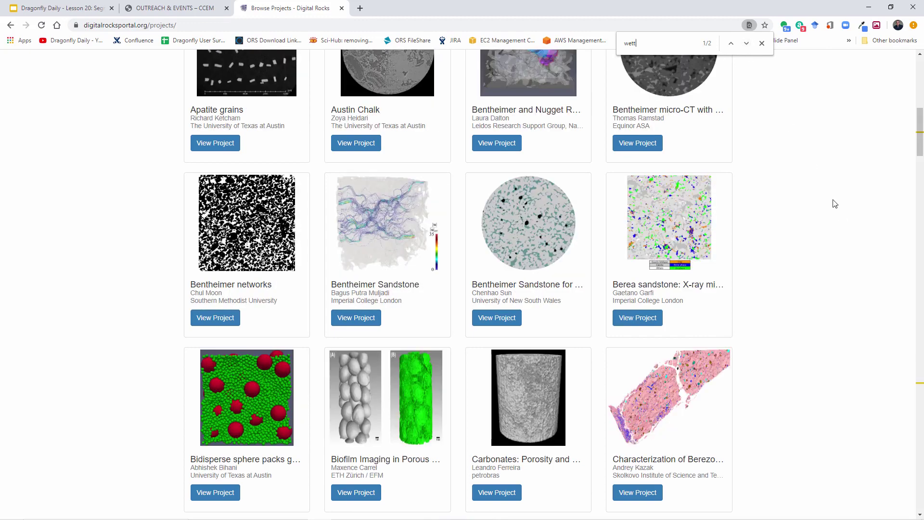
{"action": "scroll", "coordinate": [835, 200], "scroll_direction": "down", "scroll_amount": 18}
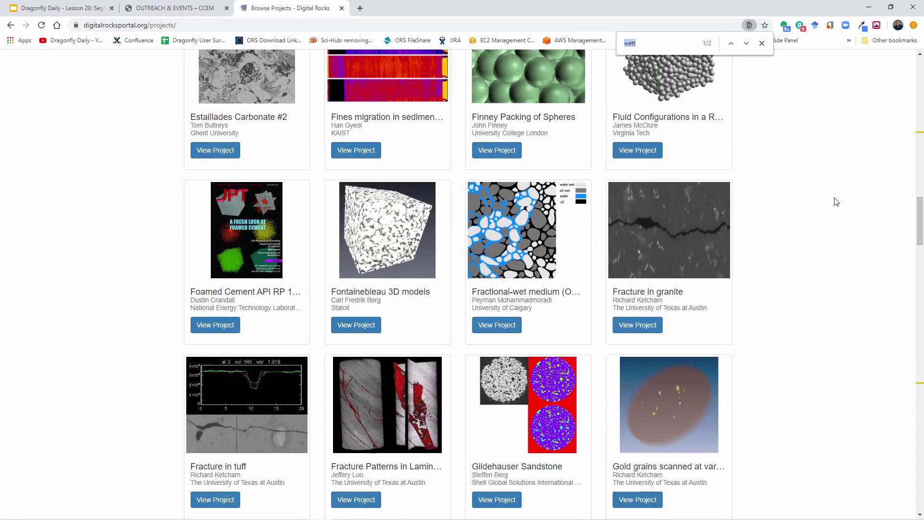
Search the project listing for "impe", go through the Imperial College London matches and look over the projects at the end of the listing
{"action": "type", "text": "impe"}
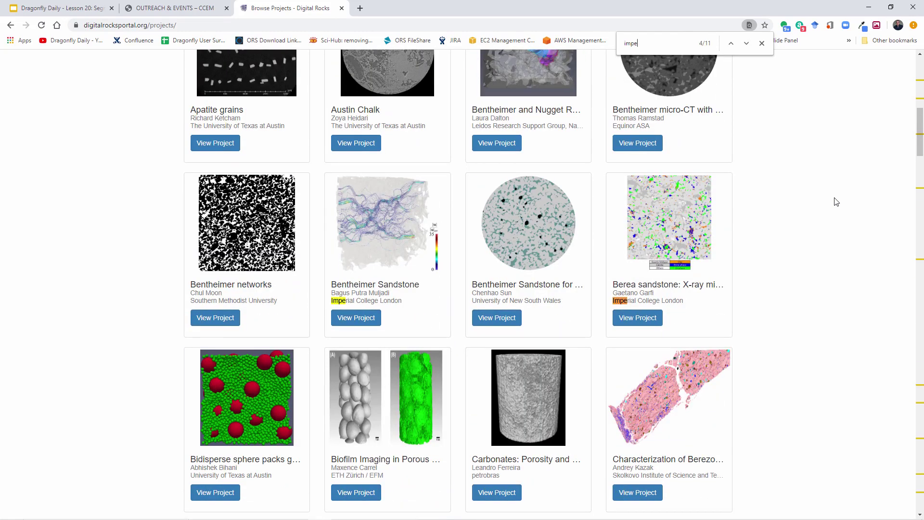
{"action": "left_click", "coordinate": [746, 43]}
{"action": "left_click", "coordinate": [747, 43]}
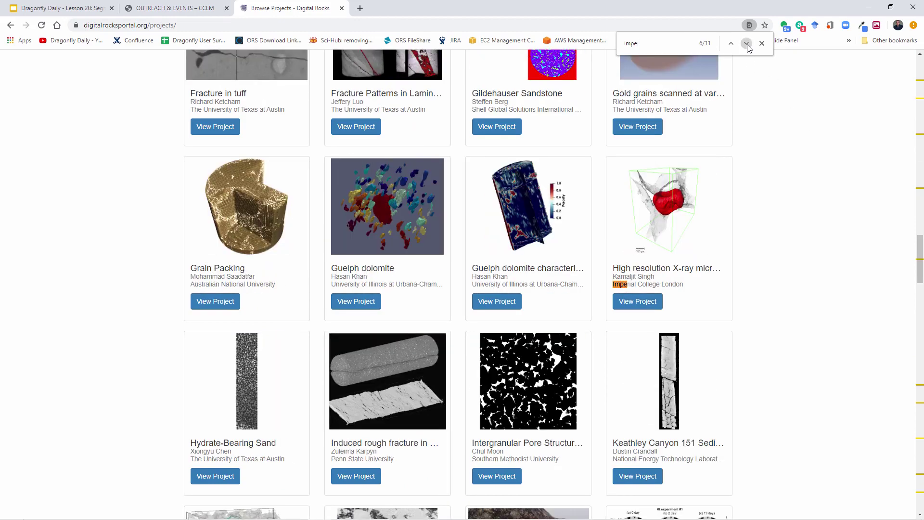
{"action": "left_click", "coordinate": [747, 43]}
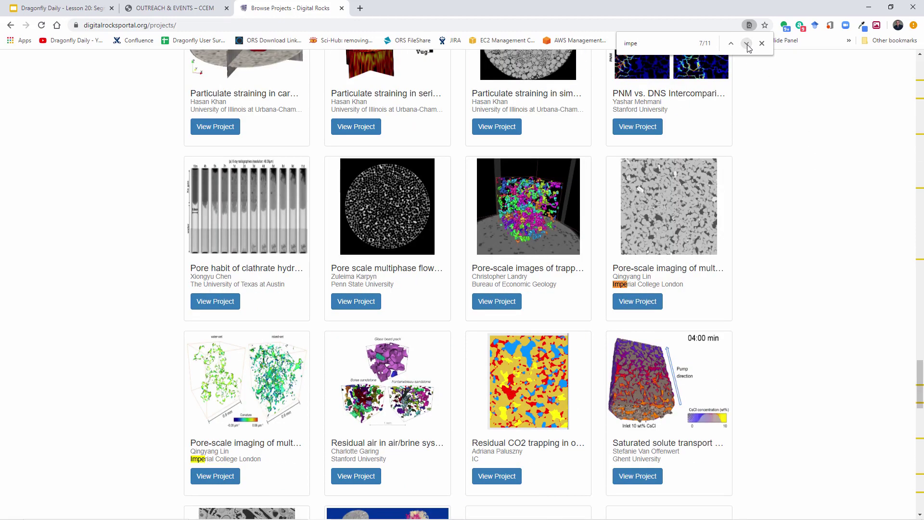
{"action": "key", "text": "Return"}
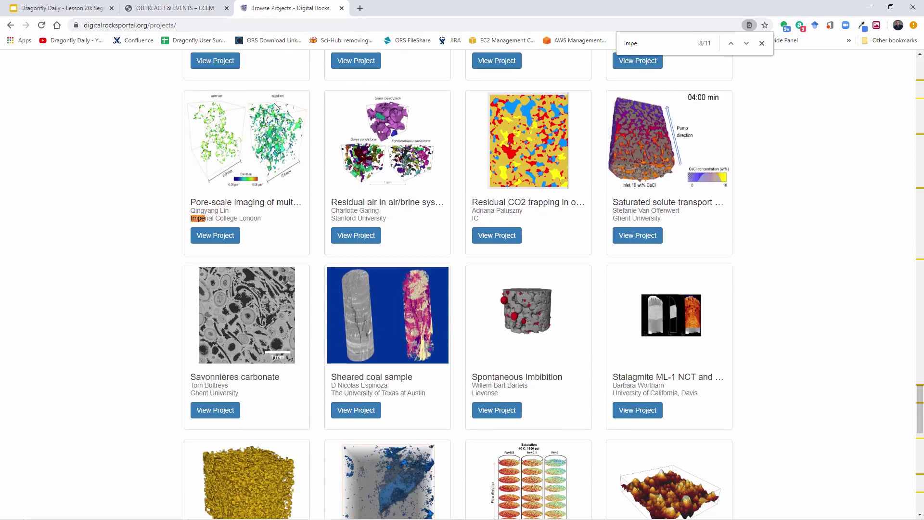
{"action": "scroll", "coordinate": [254, 290], "scroll_direction": "down", "scroll_amount": 13}
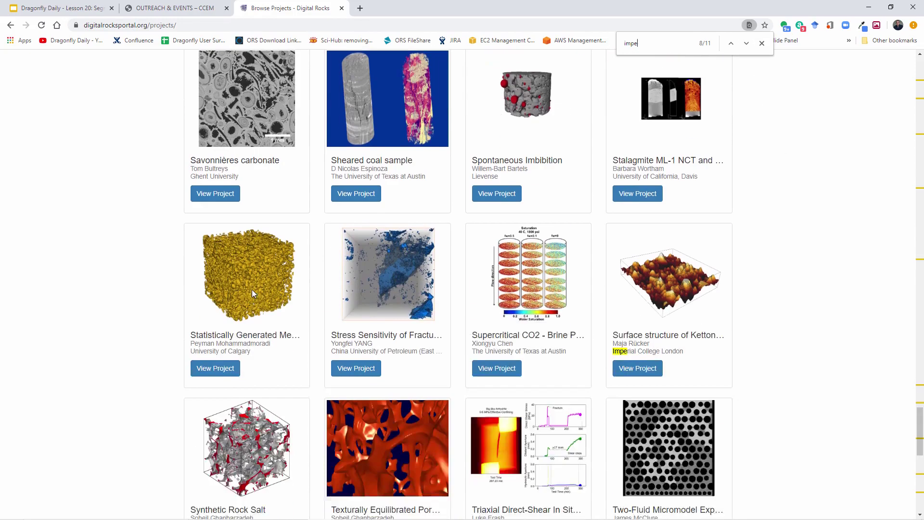
{"action": "scroll", "coordinate": [254, 289], "scroll_direction": "down", "scroll_amount": 3}
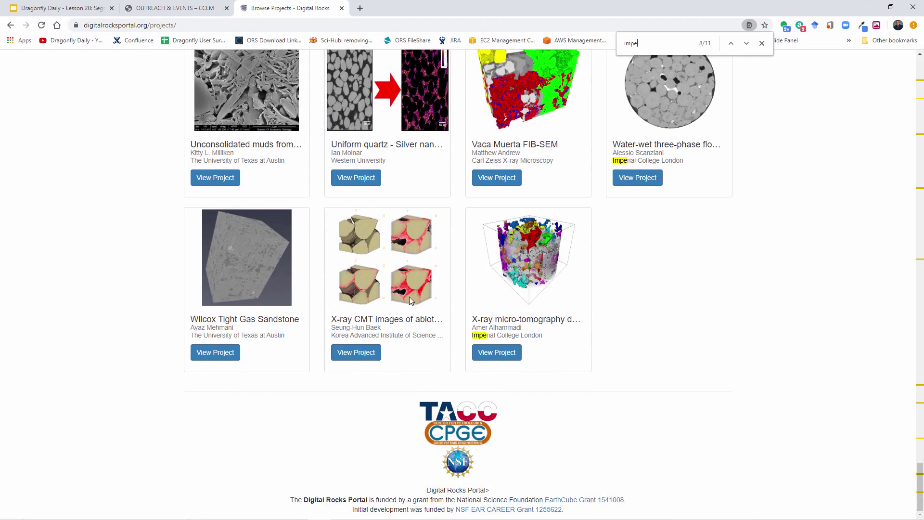
{"action": "scroll", "coordinate": [691, 275], "scroll_direction": "up", "scroll_amount": 3}
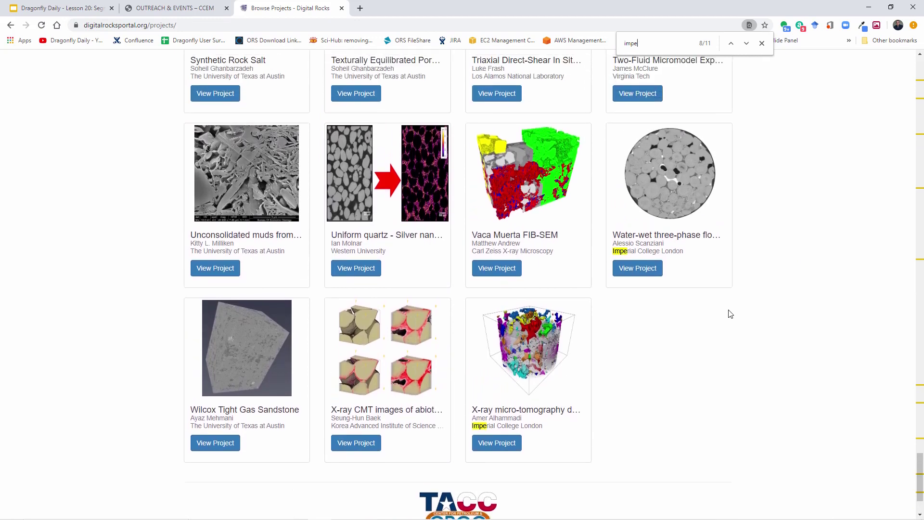
{"action": "scroll", "coordinate": [533, 439], "scroll_direction": "down", "scroll_amount": 2}
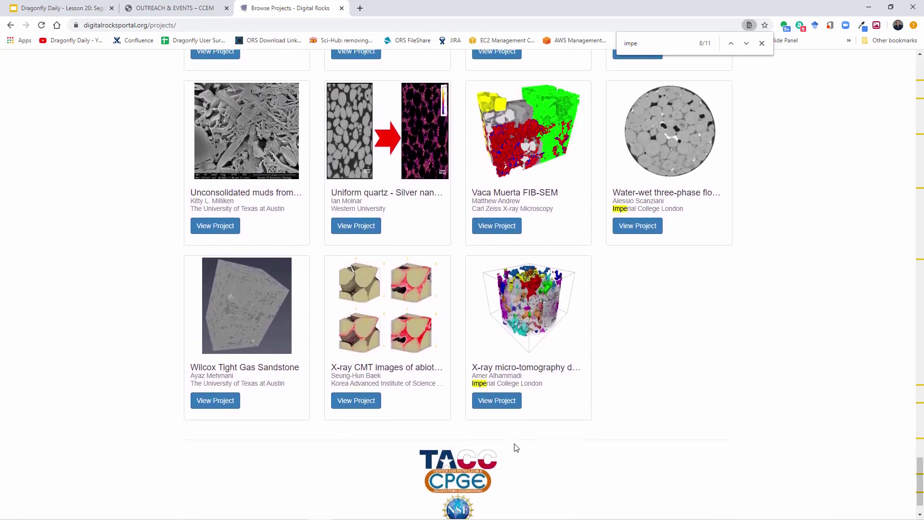
Open the X-ray micro-tomography project from Imperial College London and review the Sample2_Original origin data and its raw file properties
{"action": "left_click", "coordinate": [497, 404]}
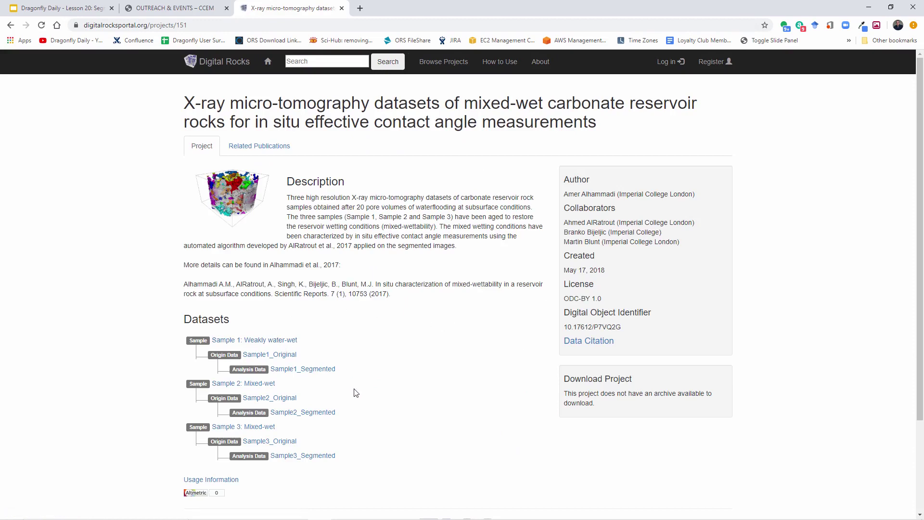
{"action": "left_click", "coordinate": [271, 400]}
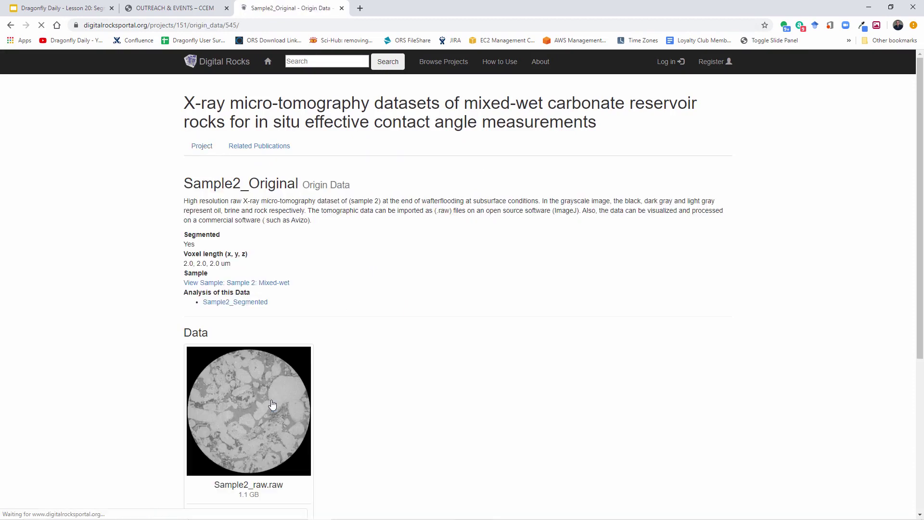
{"action": "scroll", "coordinate": [384, 427], "scroll_direction": "down", "scroll_amount": 2}
{"action": "scroll", "coordinate": [337, 404], "scroll_direction": "down", "scroll_amount": 2}
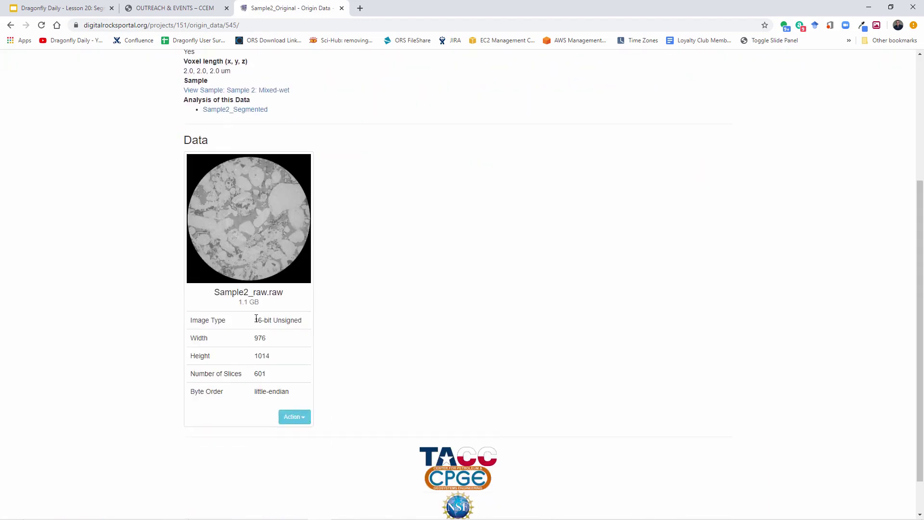
Return to the project listing and look back through it toward its beginning for the FIB-SEM shale dataset
{"action": "left_click", "coordinate": [10, 26]}
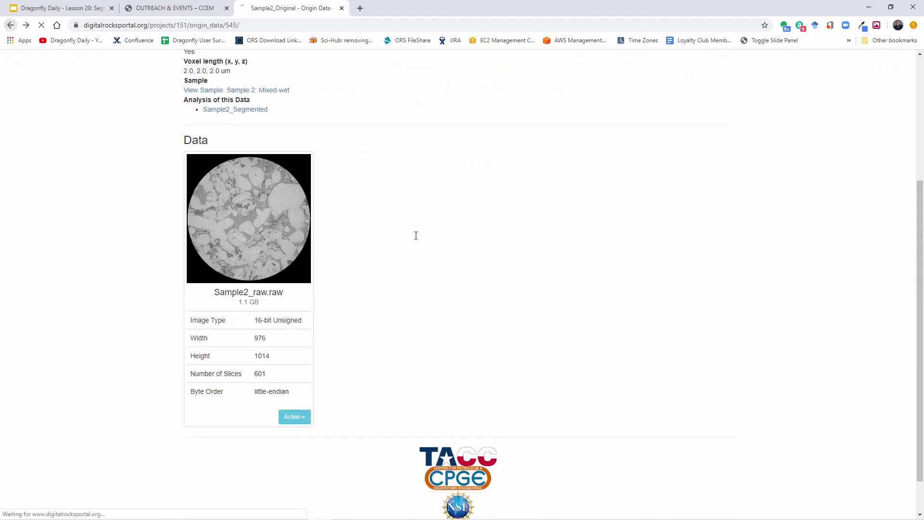
{"action": "left_click", "coordinate": [10, 25]}
{"action": "scroll", "coordinate": [540, 308], "scroll_direction": "up", "scroll_amount": 15}
{"action": "scroll", "coordinate": [540, 308], "scroll_direction": "up", "scroll_amount": 6}
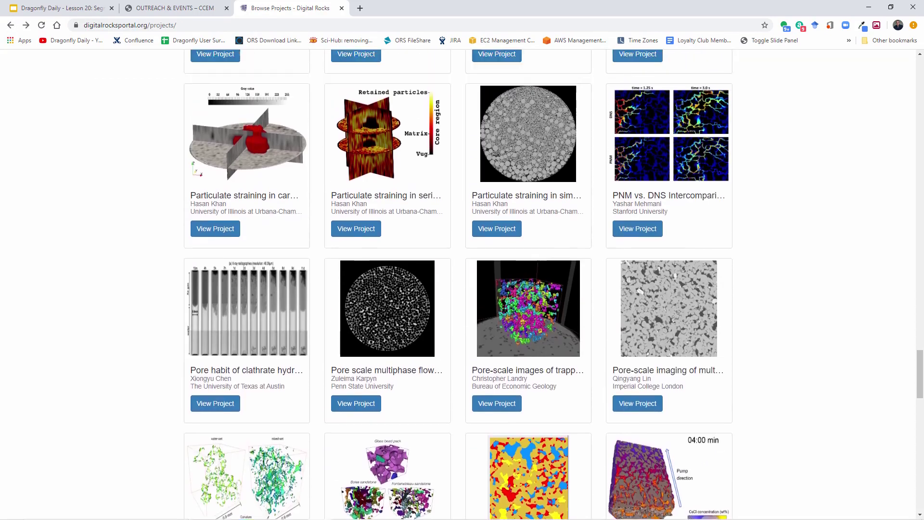
{"action": "scroll", "coordinate": [784, 370], "scroll_direction": "up", "scroll_amount": 11}
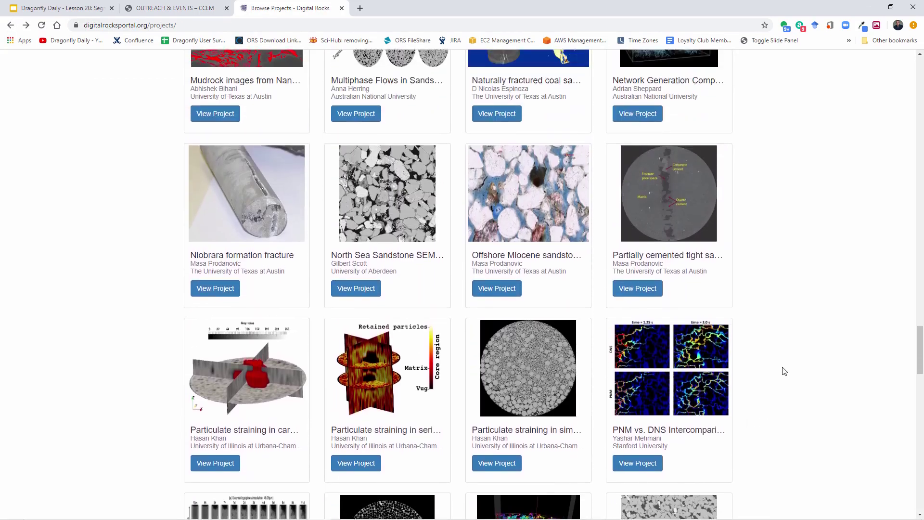
{"action": "scroll", "coordinate": [783, 368], "scroll_direction": "up", "scroll_amount": 10}
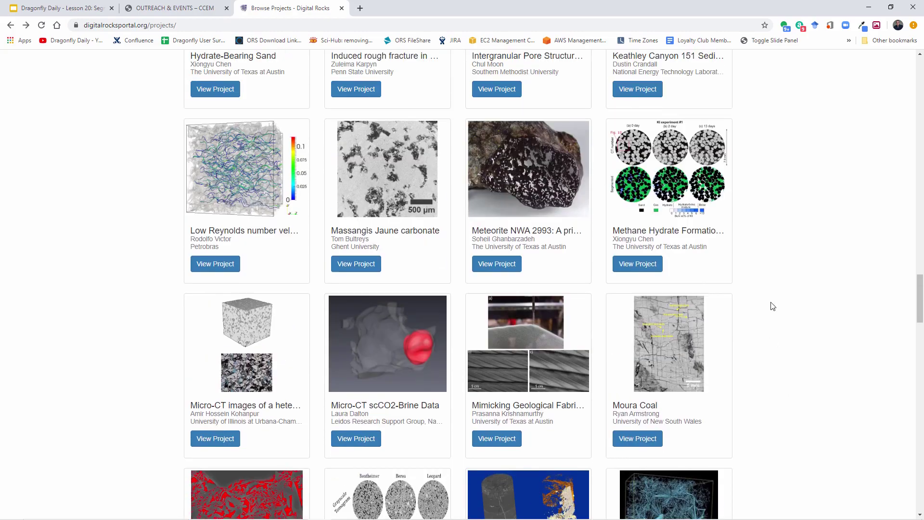
{"action": "scroll", "coordinate": [787, 308], "scroll_direction": "up", "scroll_amount": 12}
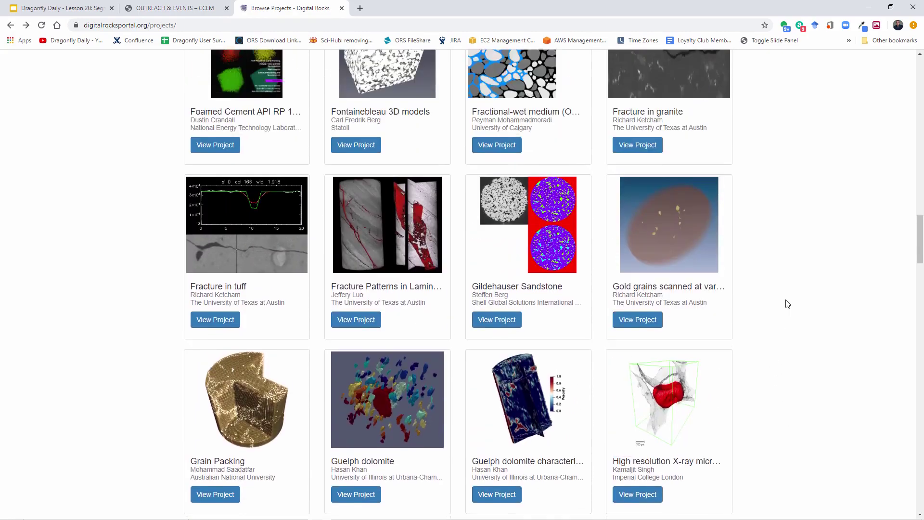
{"action": "scroll", "coordinate": [788, 303], "scroll_direction": "up", "scroll_amount": 12}
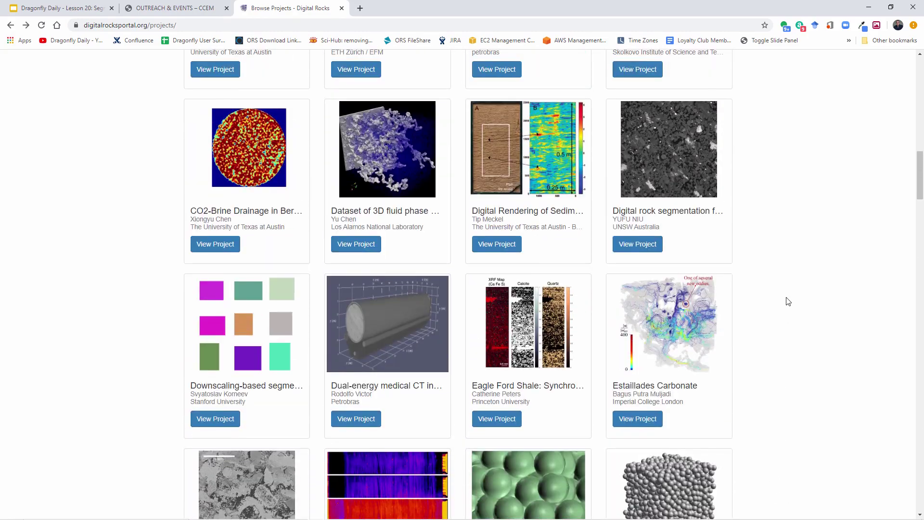
{"action": "scroll", "coordinate": [787, 302], "scroll_direction": "up", "scroll_amount": 3}
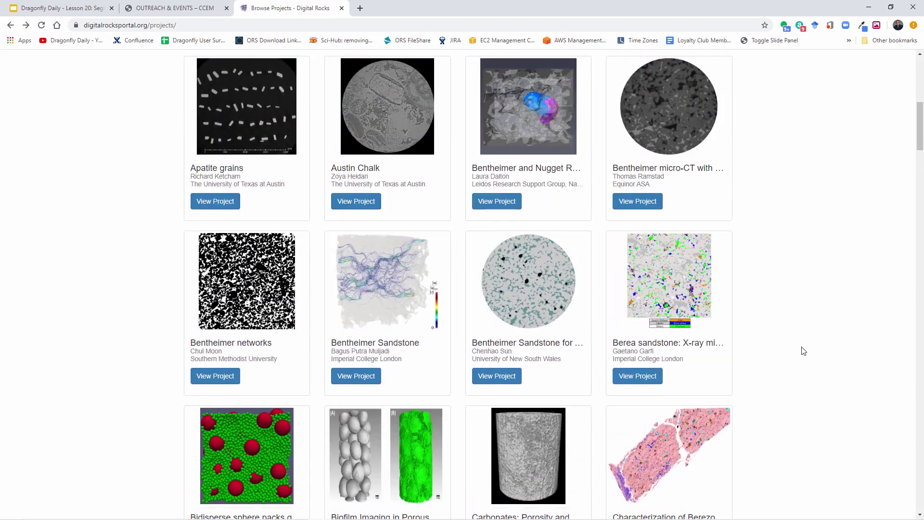
{"action": "scroll", "coordinate": [802, 344], "scroll_direction": "up", "scroll_amount": 3}
{"action": "scroll", "coordinate": [769, 347], "scroll_direction": "up", "scroll_amount": 5}
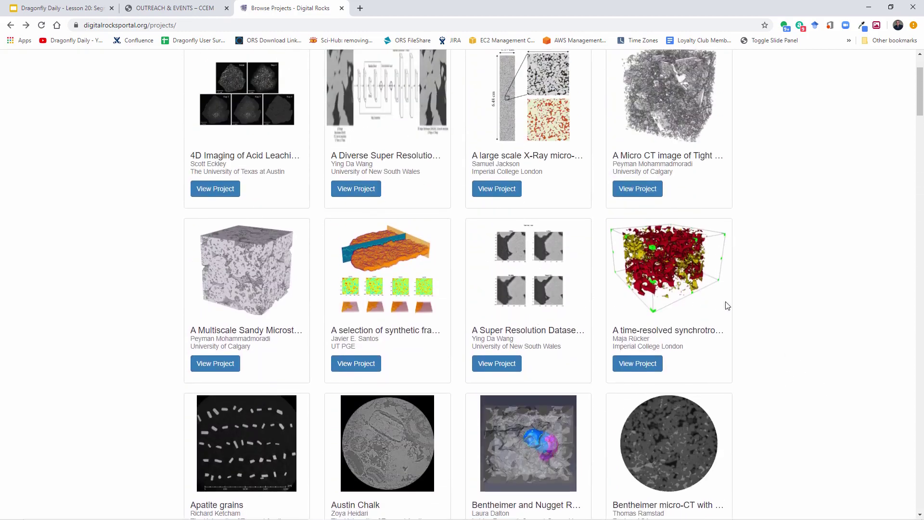
Find "FIB" in the listing, open the Vaca Muerta FIB-SEM project and view its 2.5 x 2.5 x 5nm origin data
{"action": "key", "text": "ctrl+f"}
{"action": "type", "text": "FIB"}
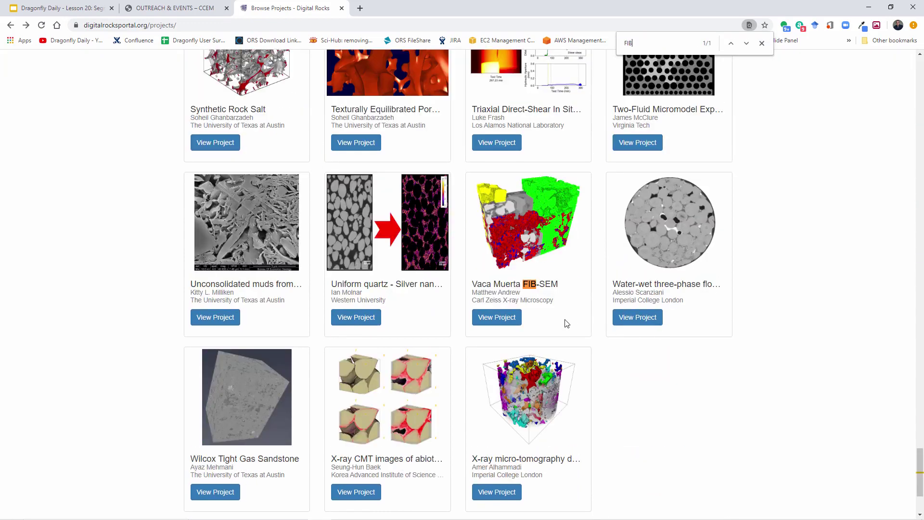
{"action": "left_click", "coordinate": [498, 316]}
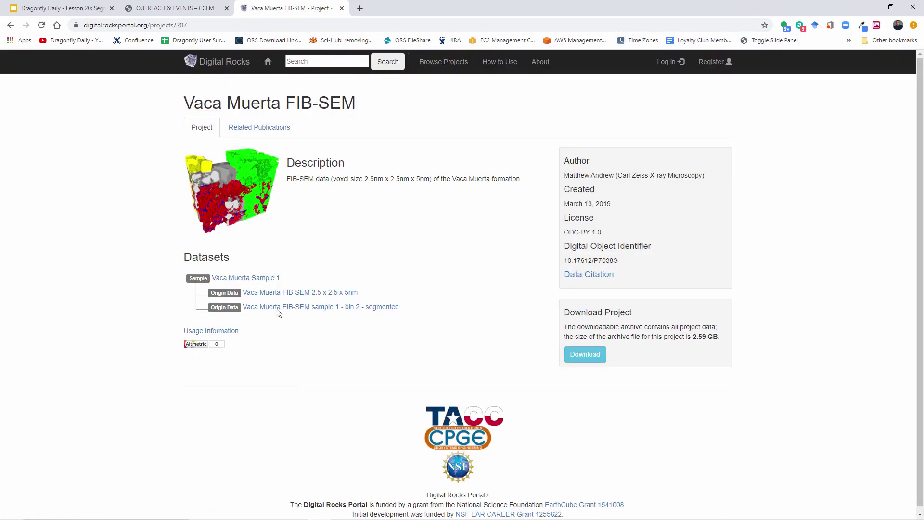
{"action": "left_click", "coordinate": [303, 293]}
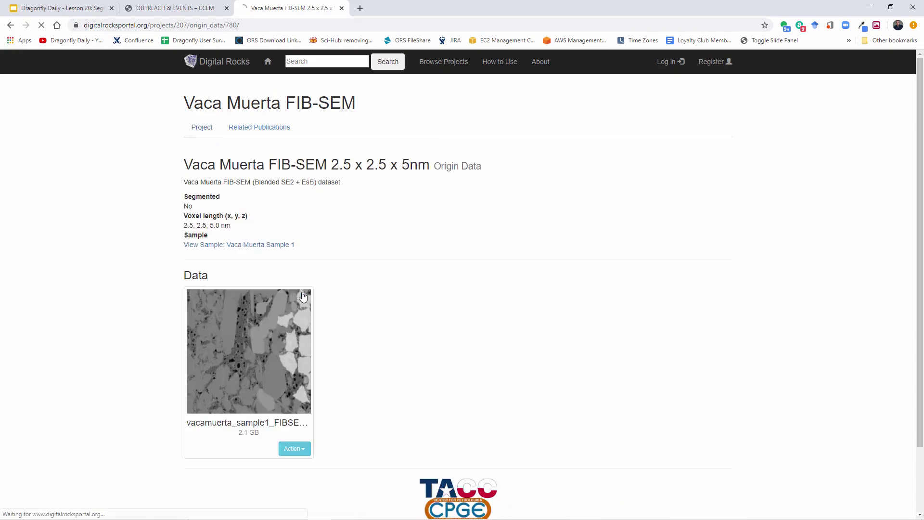
{"action": "scroll", "coordinate": [291, 430], "scroll_direction": "down", "scroll_amount": 3}
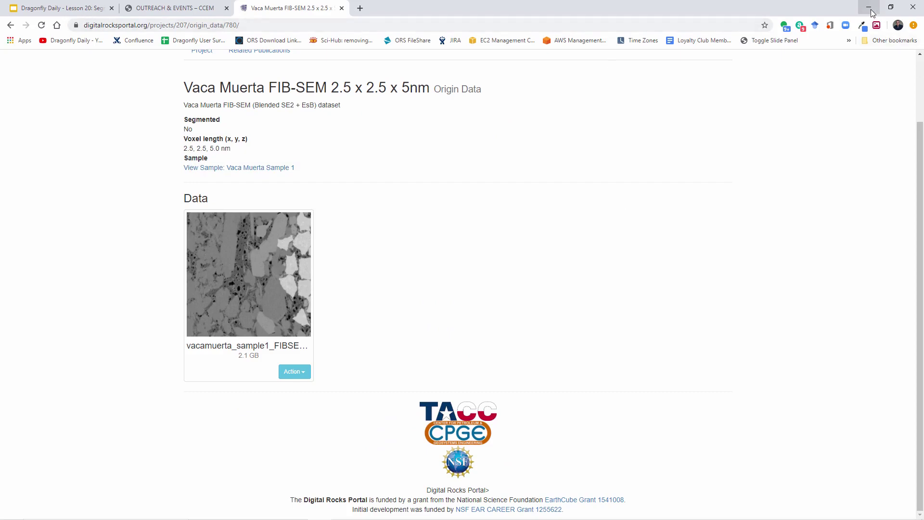
Switch to Dragonfly and show the mixed wet carbonate attribution over the image
{"action": "key", "text": "alt+Tab"}
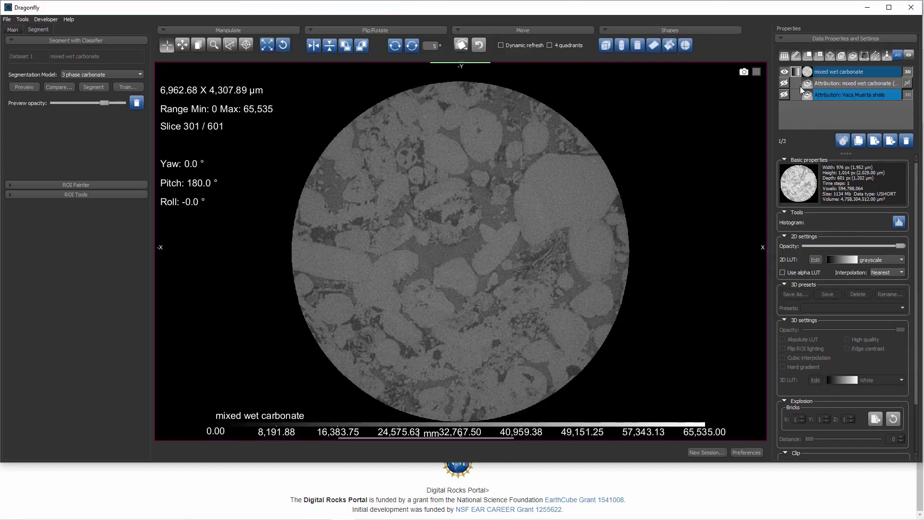
{"action": "left_click", "coordinate": [783, 84]}
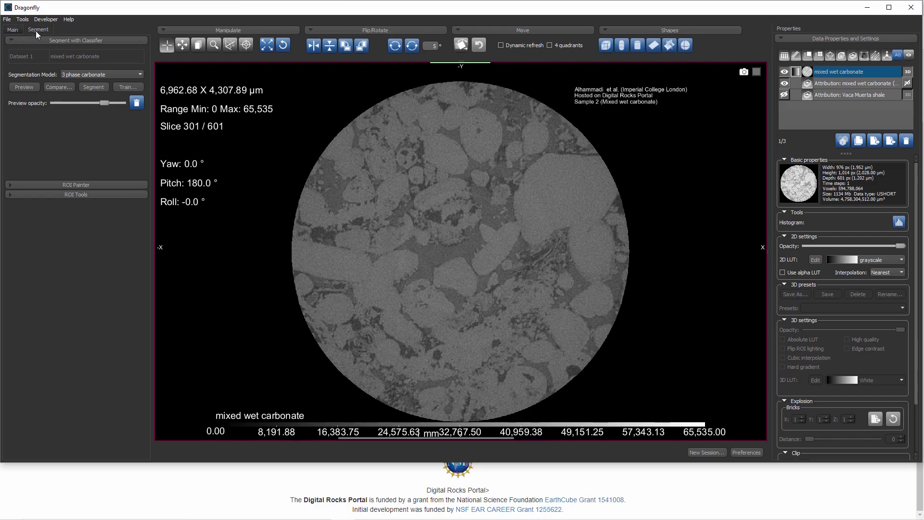
Collapse the Segment with Classifier section and expand the ROI Painter and ROI Tools sections
{"action": "left_click", "coordinate": [50, 41]}
{"action": "left_click", "coordinate": [53, 50]}
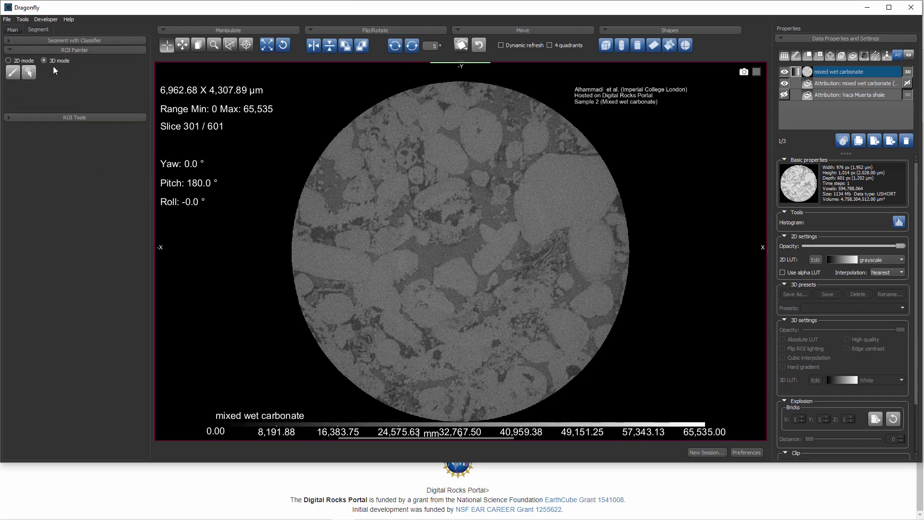
{"action": "left_click", "coordinate": [54, 117]}
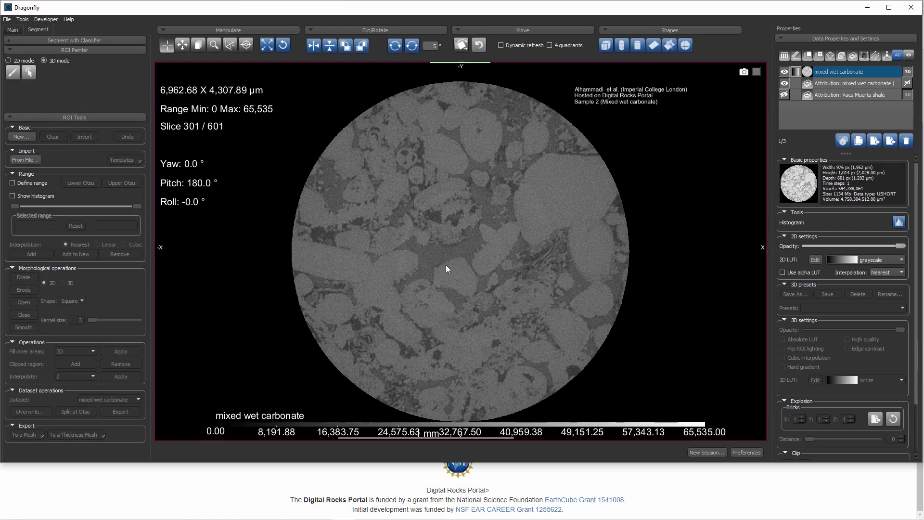
Create a region of interest named "oil" with the mixed wet carbonate geometry, with the slice enlarged around its dark pores
{"action": "scroll", "coordinate": [426, 207], "scroll_direction": "up", "scroll_amount": 5}
{"action": "middle_click_drag", "start_coordinate": [424, 202], "coordinate": [414, 150]}
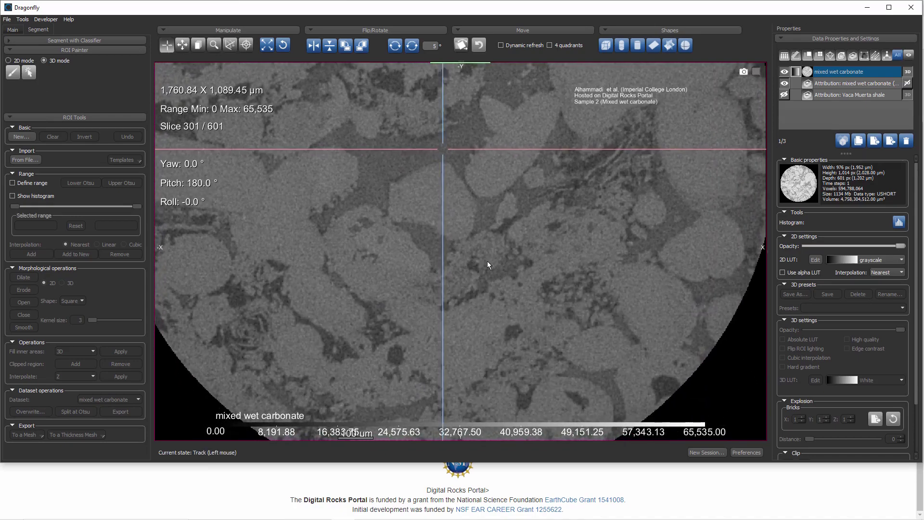
{"action": "middle_click_drag", "start_coordinate": [487, 264], "coordinate": [480, 196]}
{"action": "scroll", "coordinate": [480, 196], "scroll_direction": "up", "scroll_amount": 2}
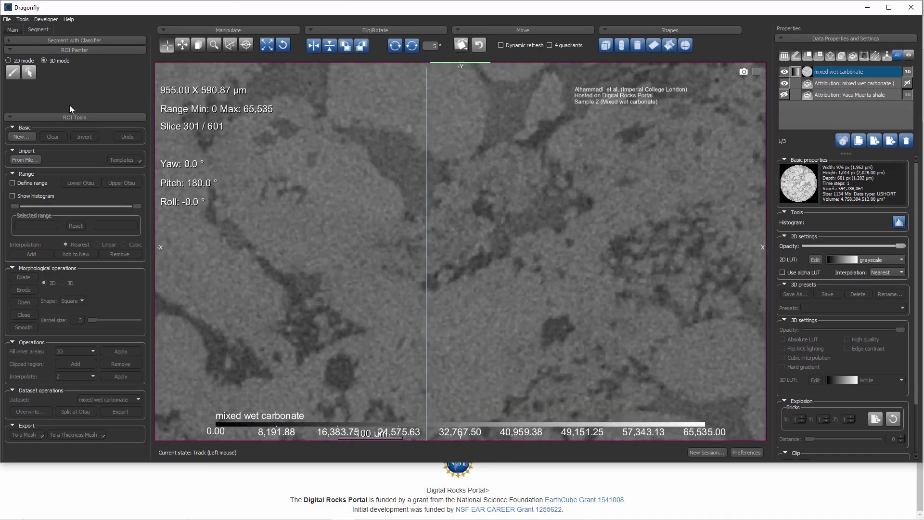
{"action": "left_click", "coordinate": [25, 137]}
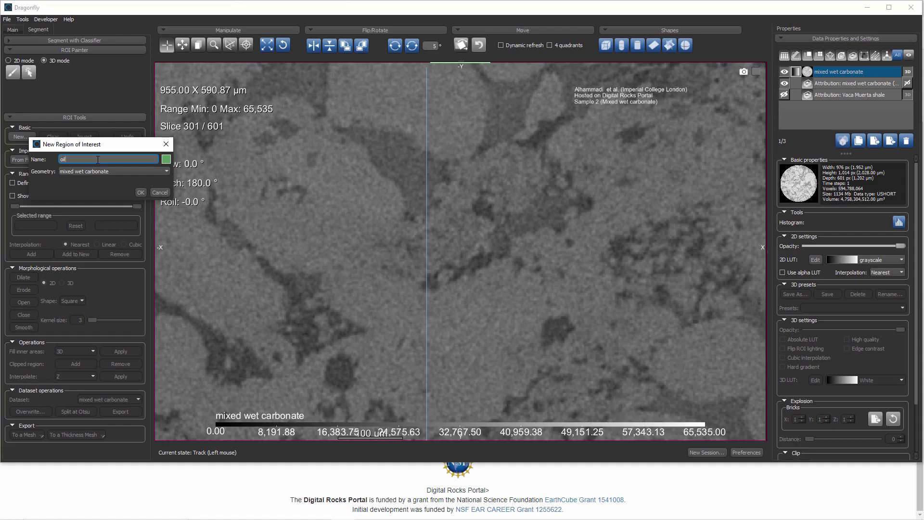
{"action": "left_click", "coordinate": [140, 193]}
Create a light blue region of interest named "brine" using the geometry of the oil region
{"action": "left_click", "coordinate": [16, 138]}
{"action": "type", "text": "brine"}
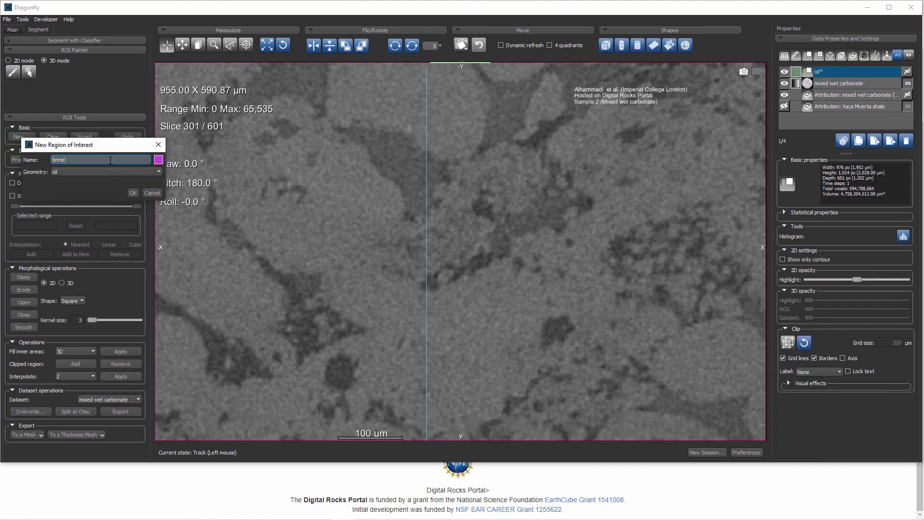
{"action": "left_click", "coordinate": [158, 160]}
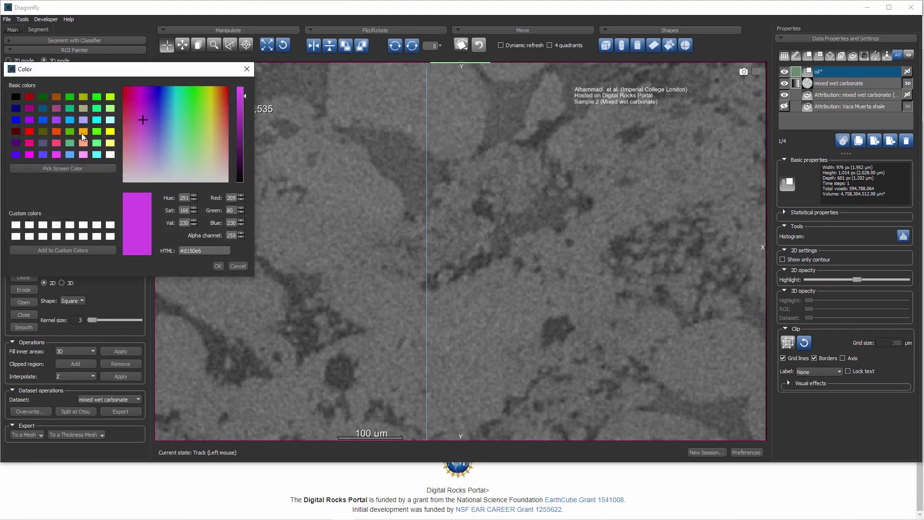
{"action": "left_click", "coordinate": [70, 120]}
{"action": "left_click", "coordinate": [218, 267]}
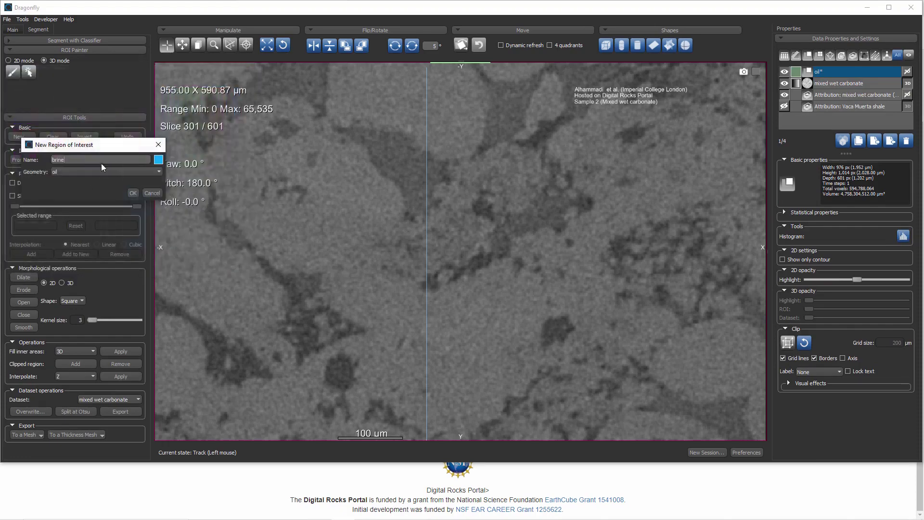
{"action": "left_click", "coordinate": [134, 193]}
Create an orange (#ff5500) region of interest named "carbonate" using the geometry of the brine region
{"action": "left_click", "coordinate": [25, 137]}
{"action": "left_click", "coordinate": [132, 160]}
{"action": "type", "text": "carbonate"}
{"action": "left_click", "coordinate": [170, 160]}
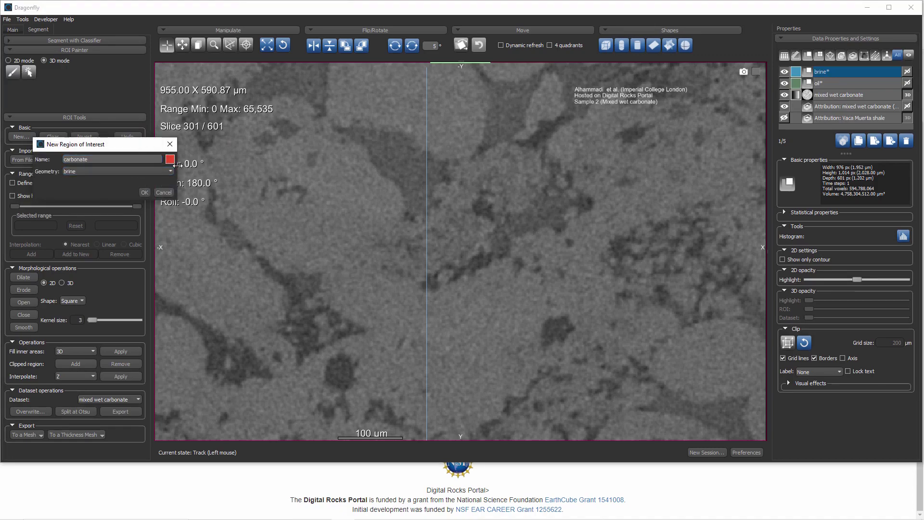
{"action": "left_click", "coordinate": [57, 132]}
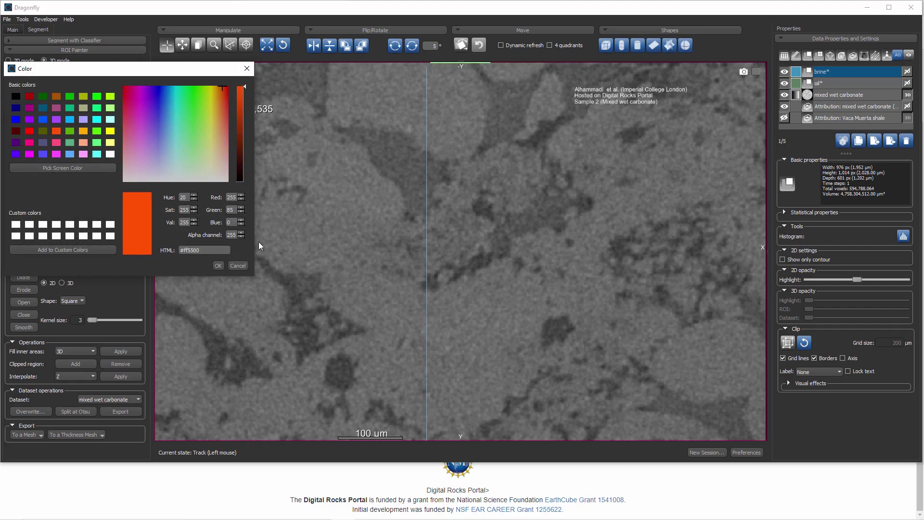
{"action": "left_click", "coordinate": [217, 266]}
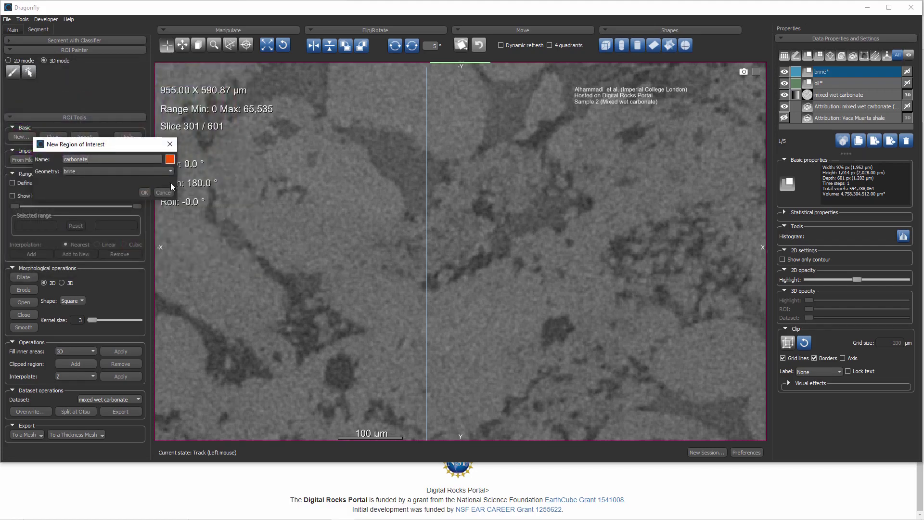
{"action": "left_click", "coordinate": [146, 192]}
Paint carbonate samples inside the bright grains on slice 301 with the circular brush in 2D mode
{"action": "scroll", "coordinate": [402, 334], "scroll_direction": "down", "scroll_amount": 3}
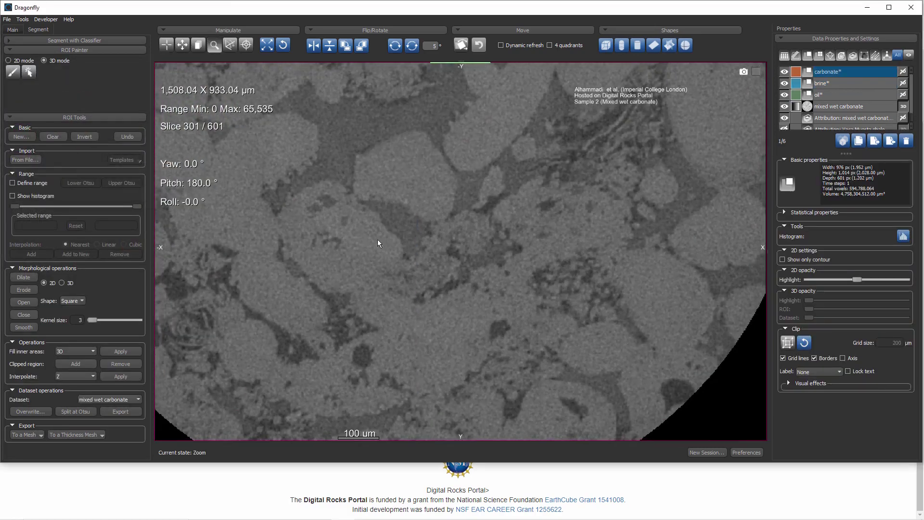
{"action": "left_click", "coordinate": [826, 73]}
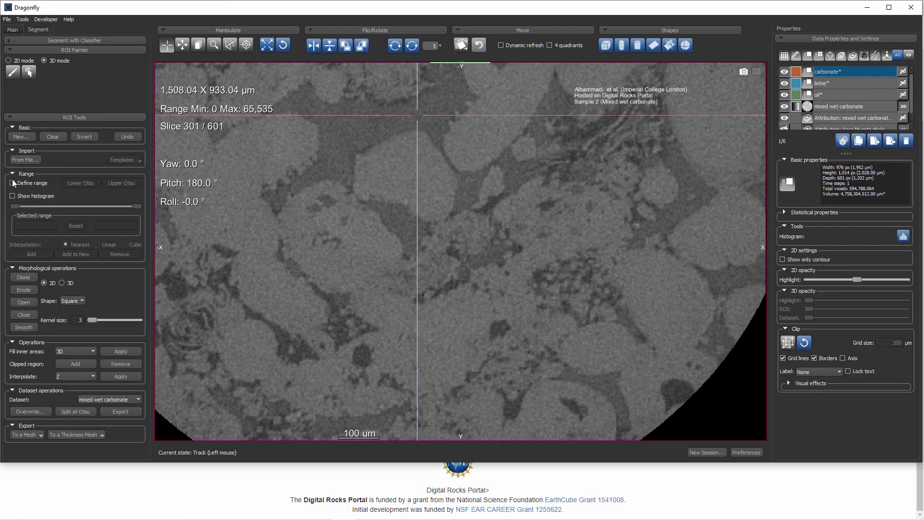
{"action": "left_click", "coordinate": [8, 60]}
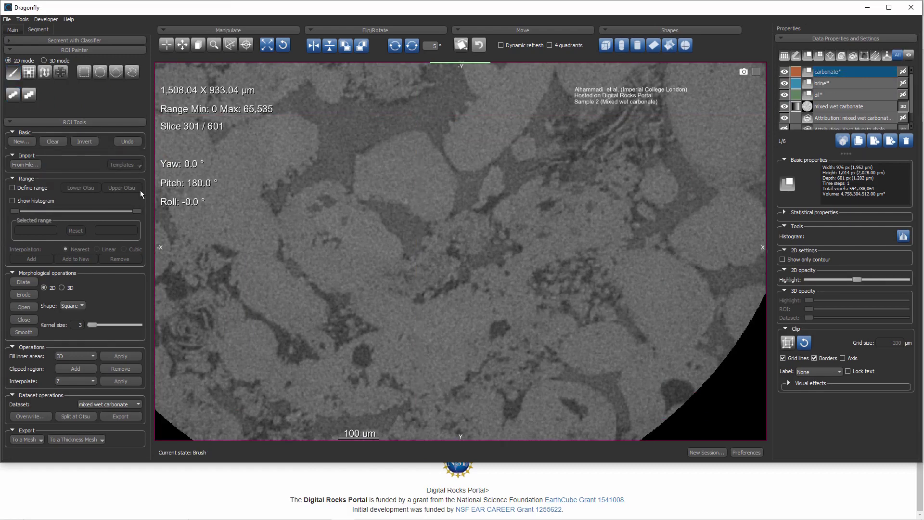
{"action": "left_click", "coordinate": [15, 96]}
{"action": "left_click_drag", "start_coordinate": [233, 206], "coordinate": [233, 217], "text": "ctrl"}
{"action": "left_click_drag", "start_coordinate": [478, 150], "coordinate": [500, 123], "text": "ctrl"}
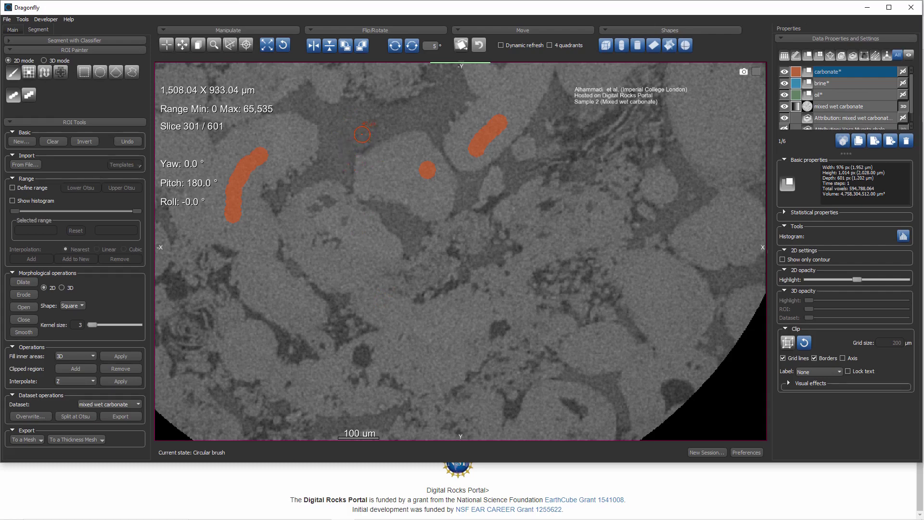
Paint brine samples with the circular brush in the medium-grey pore areas between the carbonate grains
{"action": "left_click", "coordinate": [821, 84]}
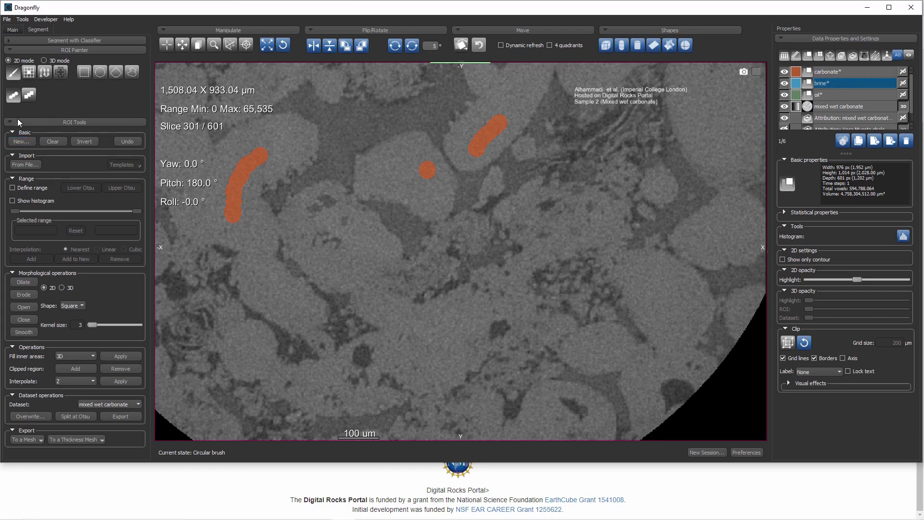
{"action": "left_click_drag", "start_coordinate": [365, 124], "coordinate": [339, 143]}
{"action": "left_click_drag", "start_coordinate": [415, 120], "coordinate": [442, 108]}
{"action": "left_click", "coordinate": [691, 197], "text": "ctrl"}
{"action": "left_click", "coordinate": [733, 277], "text": "ctrl"}
{"action": "left_click", "coordinate": [607, 382], "text": "ctrl"}
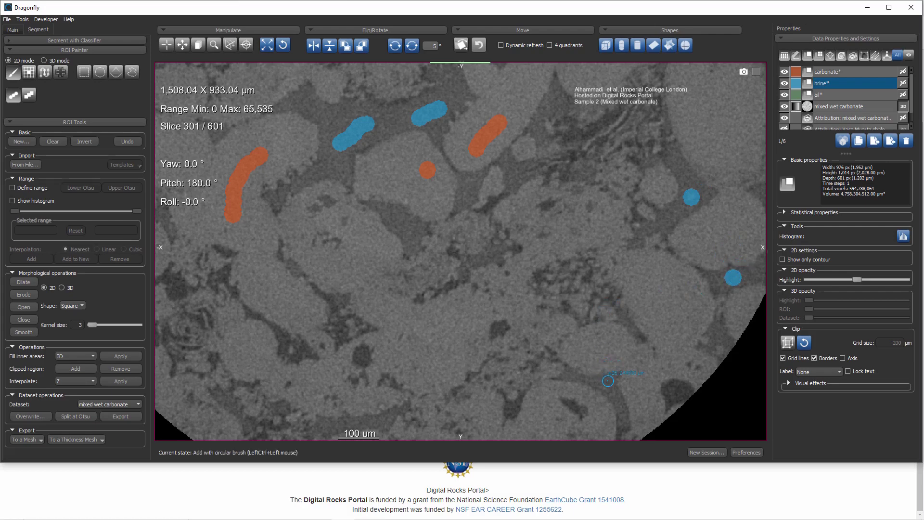
Paint oil samples with the circular brush inside the darkest pores, using a smaller brush for the narrow ones
{"action": "left_click", "coordinate": [823, 94]}
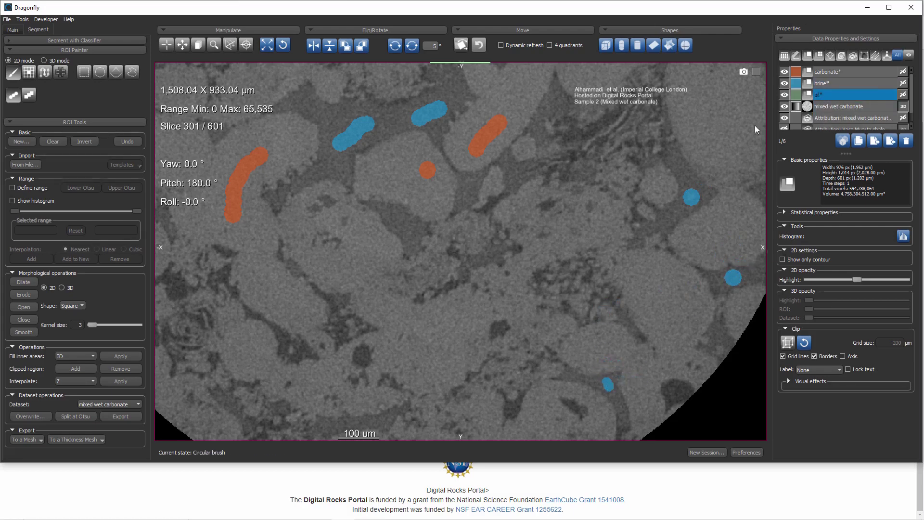
{"action": "left_click", "coordinate": [677, 389], "text": "ctrl"}
{"action": "right_click_drag", "start_coordinate": [335, 208], "coordinate": [414, 495]}
{"action": "middle_click_drag", "start_coordinate": [270, 409], "coordinate": [433, 135]}
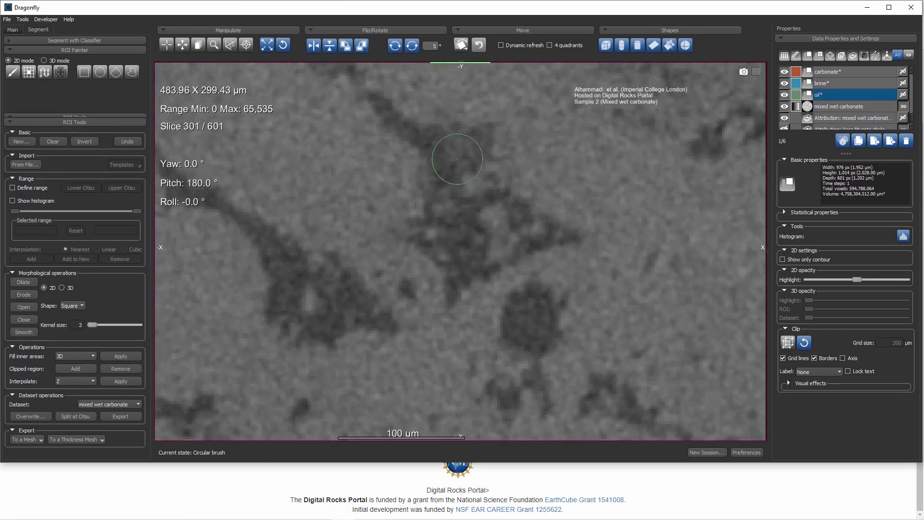
{"action": "left_click", "coordinate": [522, 316], "text": "ctrl"}
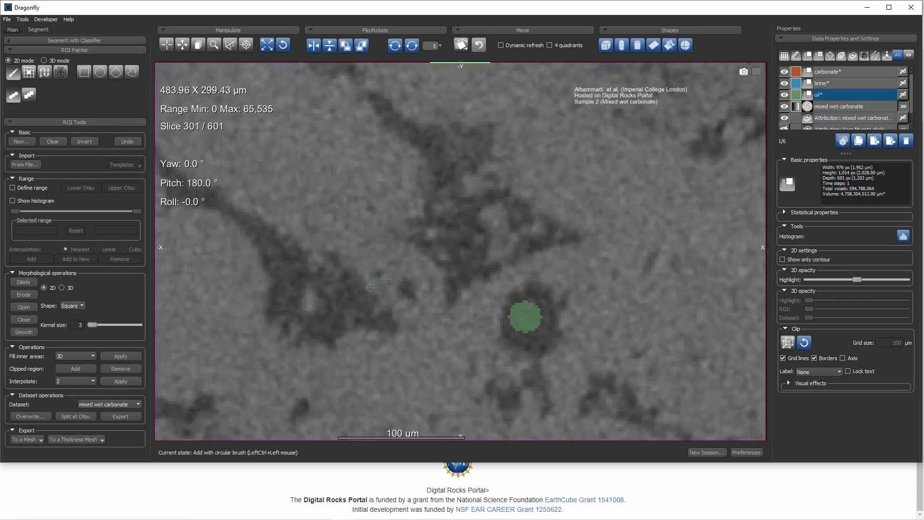
{"action": "mouse_move", "coordinate": [462, 273]}
{"action": "right_mouse_down"}
{"action": "mouse_move", "coordinate": [391, 143]}
{"action": "mouse_move", "coordinate": [393, 128]}
{"action": "right_mouse_up"}
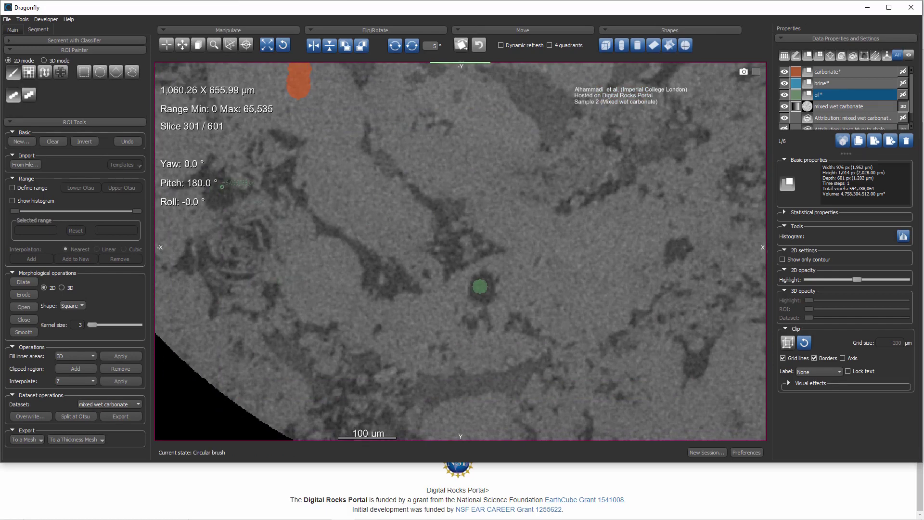
{"action": "middle_click_drag", "start_coordinate": [218, 191], "coordinate": [326, 189]}
{"action": "left_click_drag", "start_coordinate": [327, 188], "coordinate": [313, 171], "text": "ctrl"}
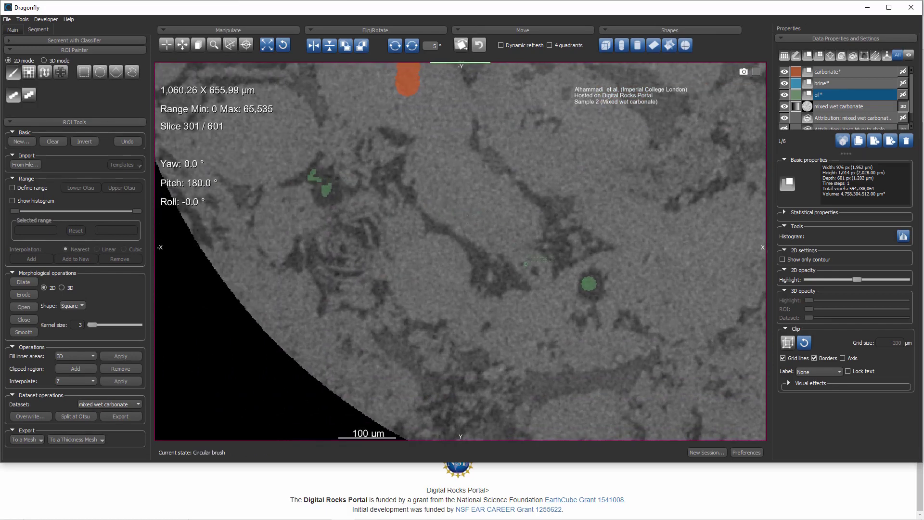
{"action": "right_click_drag", "start_coordinate": [524, 262], "coordinate": [483, 248]}
{"action": "middle_click_drag", "start_coordinate": [483, 248], "coordinate": [405, 347]}
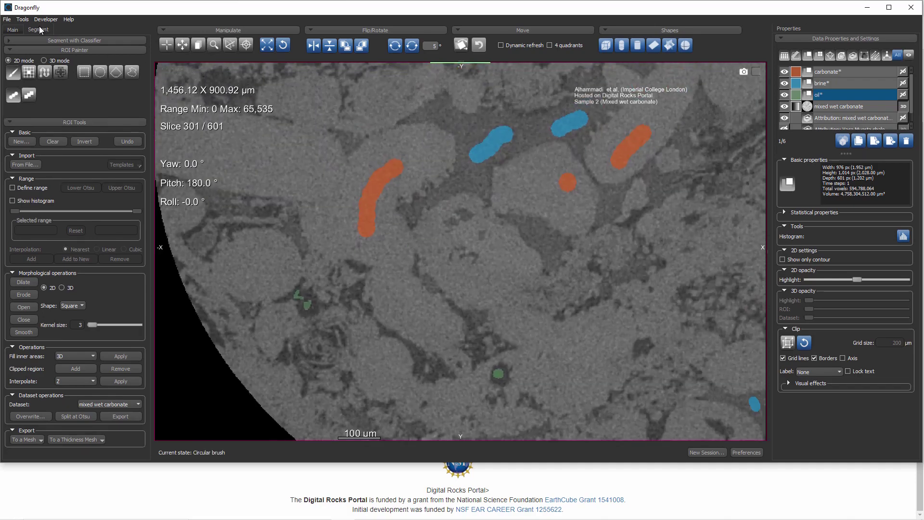
Open the Segmentation Trainer and create a new classifier named "Lesson 20 Mixed Wet Carbonate"
{"action": "left_click", "coordinate": [22, 19]}
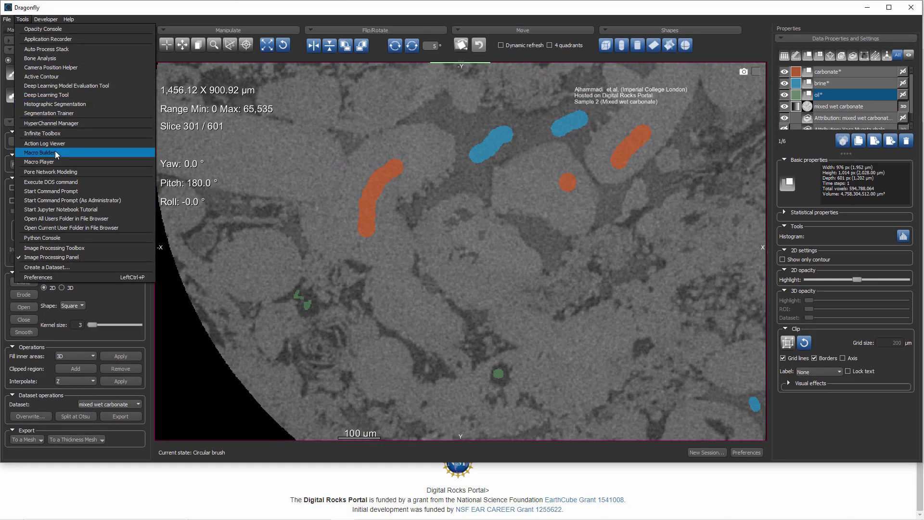
{"action": "left_click", "coordinate": [53, 114]}
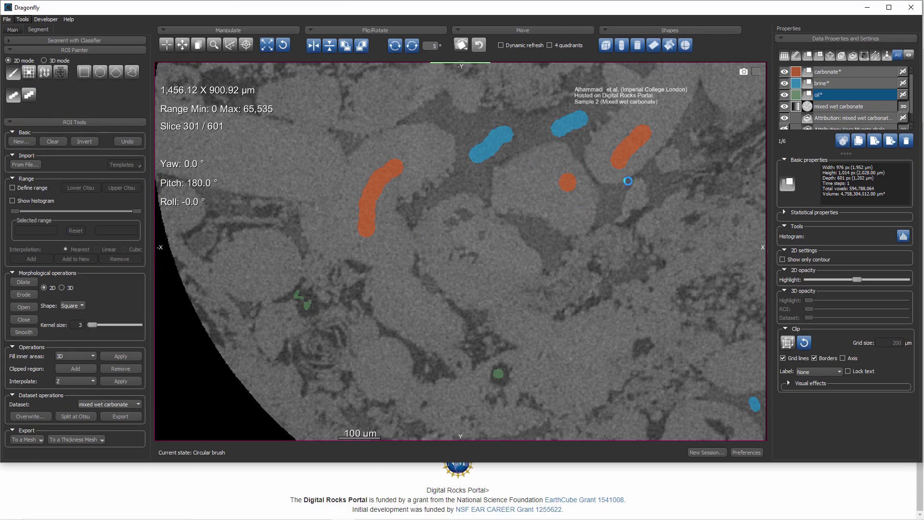
{"action": "left_click_drag", "start_coordinate": [530, 204], "coordinate": [358, 99]}
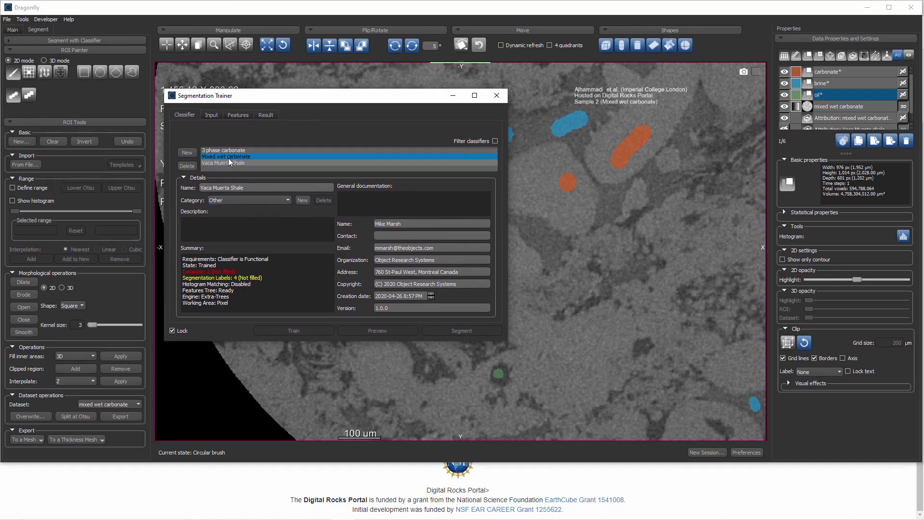
{"action": "left_click", "coordinate": [192, 152]}
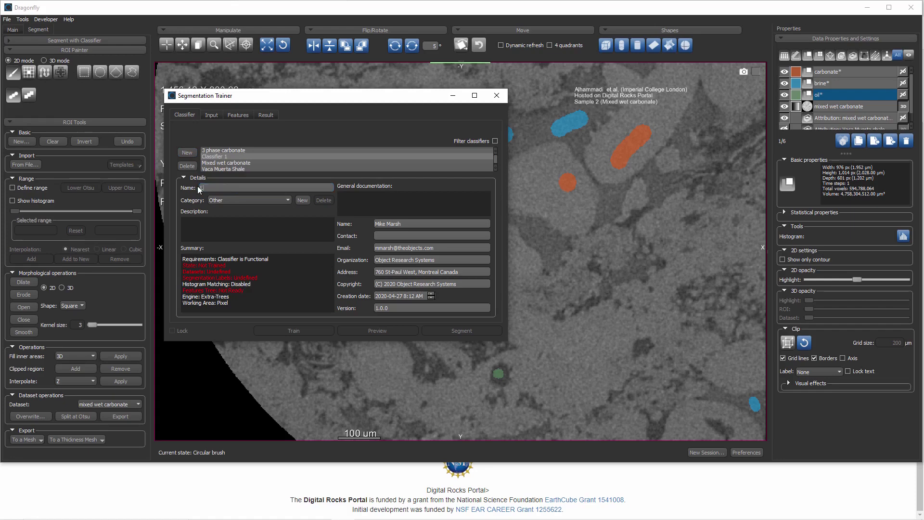
{"action": "type", "text": "Lesson 20 Mixed Wet Carbonate"}
{"action": "left_click", "coordinate": [255, 157]}
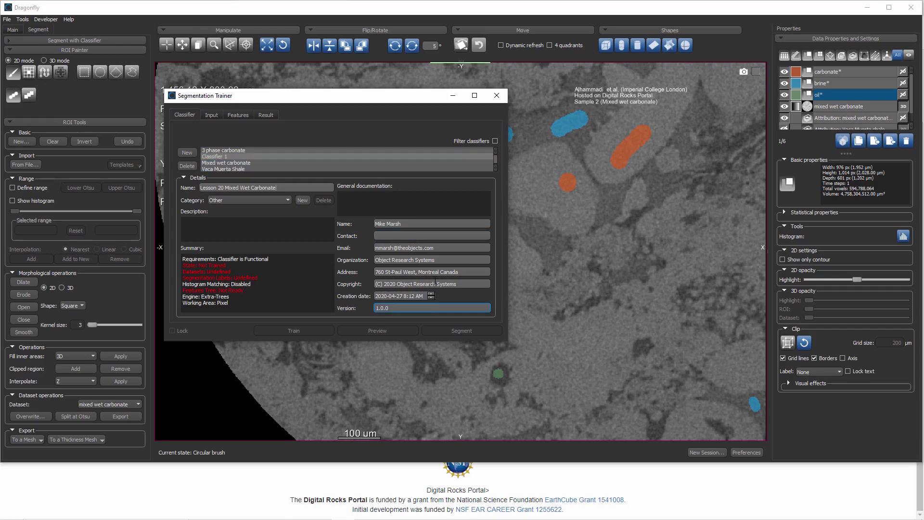
Enter the classifier description "3 phase segmentaion - grains, oil, brine in DRP mixedWetCarbonate sampel"
{"action": "left_click", "coordinate": [210, 225]}
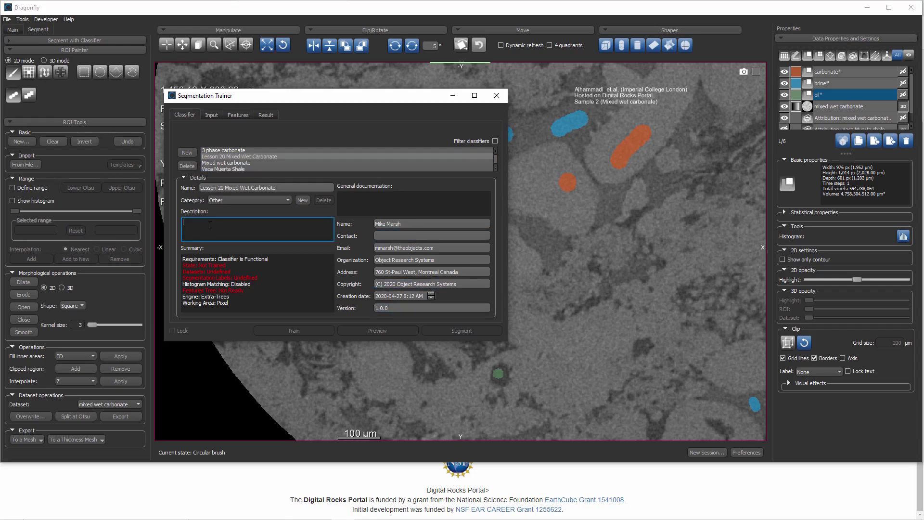
{"action": "type", "text": "3 phase segmentaion - grains, oil, brine in DeeRP mixedWetCa"}
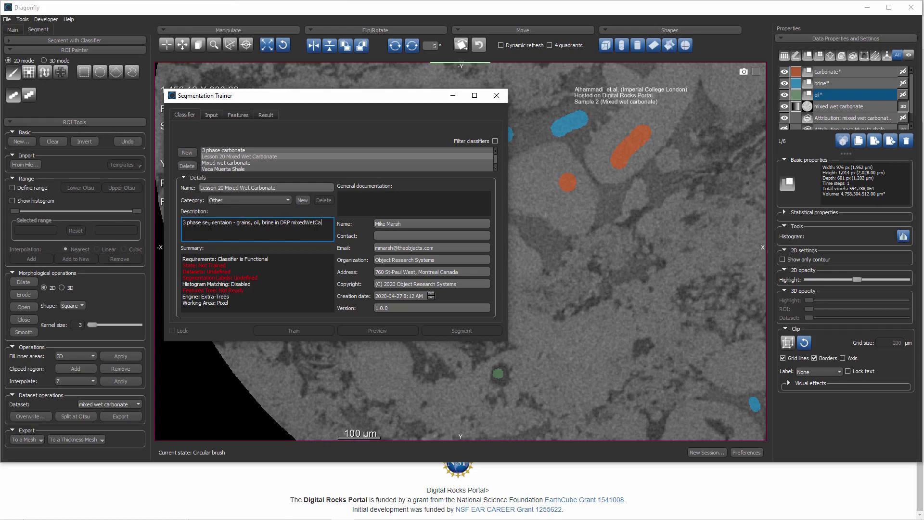
{"action": "type", "text": "rbonate sampel"}
Add mixed wet carbonate as the classifier's input dataset and the oil, carbonate and brine regions as segmentation labels
{"action": "left_click", "coordinate": [210, 115]}
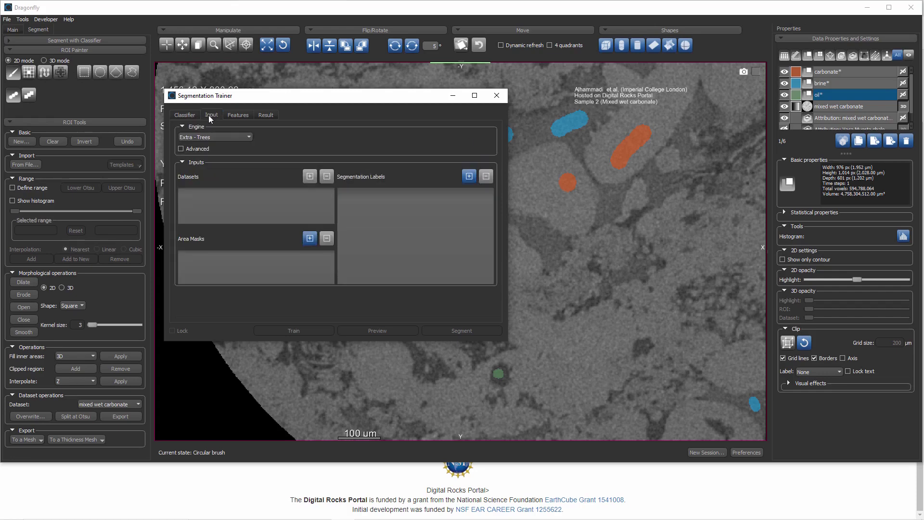
{"action": "left_click", "coordinate": [824, 107]}
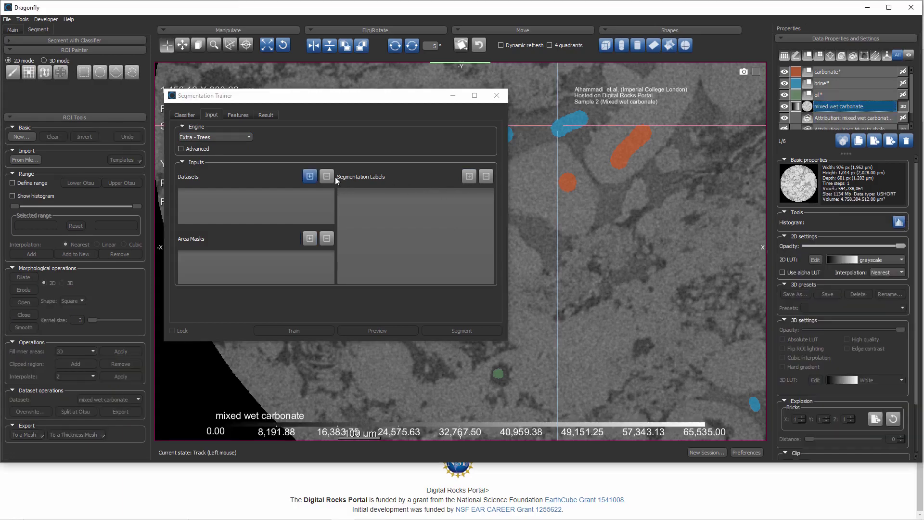
{"action": "left_click", "coordinate": [315, 177]}
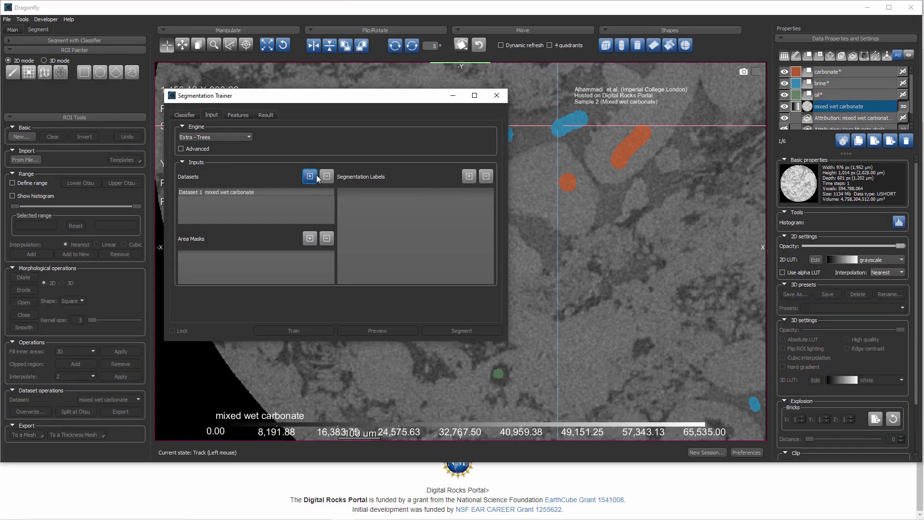
{"action": "left_click", "coordinate": [818, 96]}
{"action": "left_click", "coordinate": [818, 72], "text": "shift"}
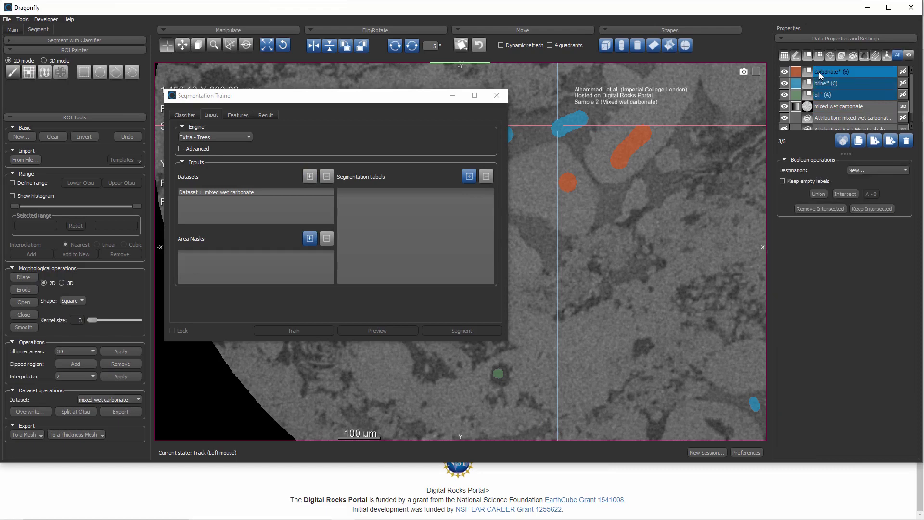
{"action": "left_click", "coordinate": [468, 177]}
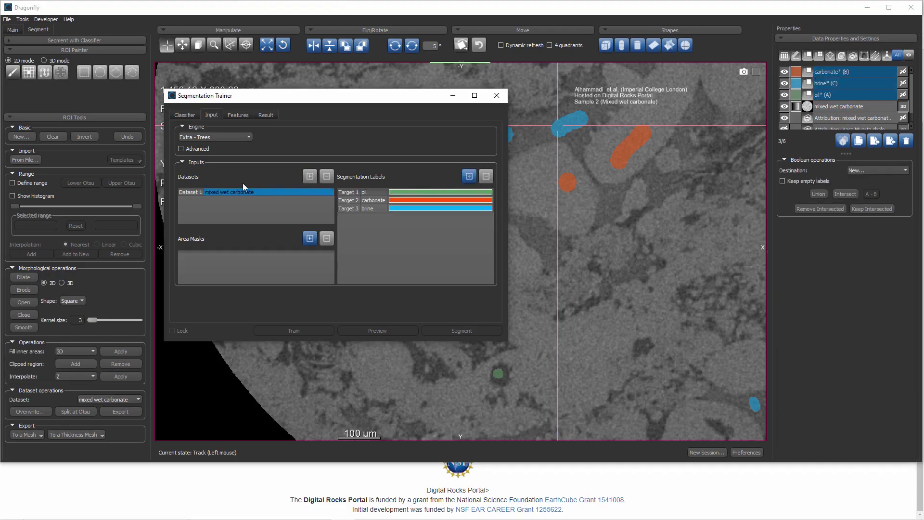
Try the Random Forest engine, switch back to Extra - Trees, and return to the classifier's details
{"action": "left_click", "coordinate": [204, 138]}
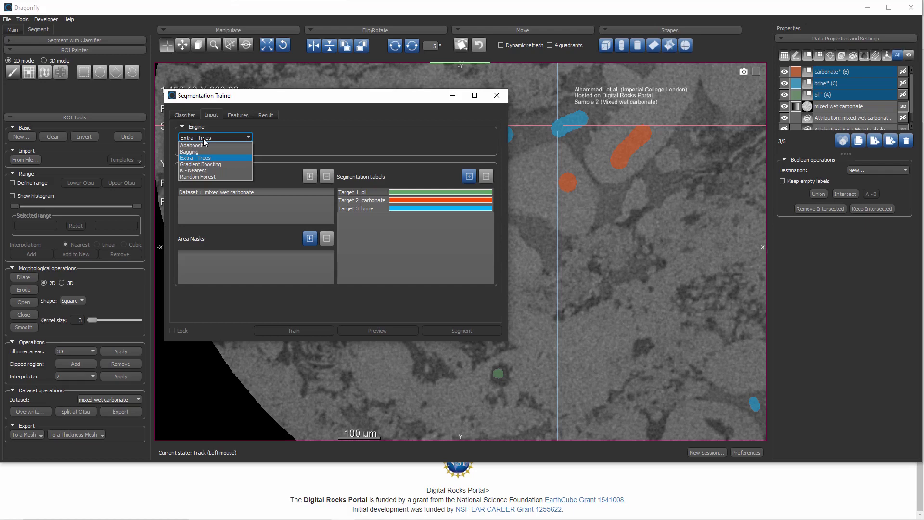
{"action": "left_click", "coordinate": [196, 177]}
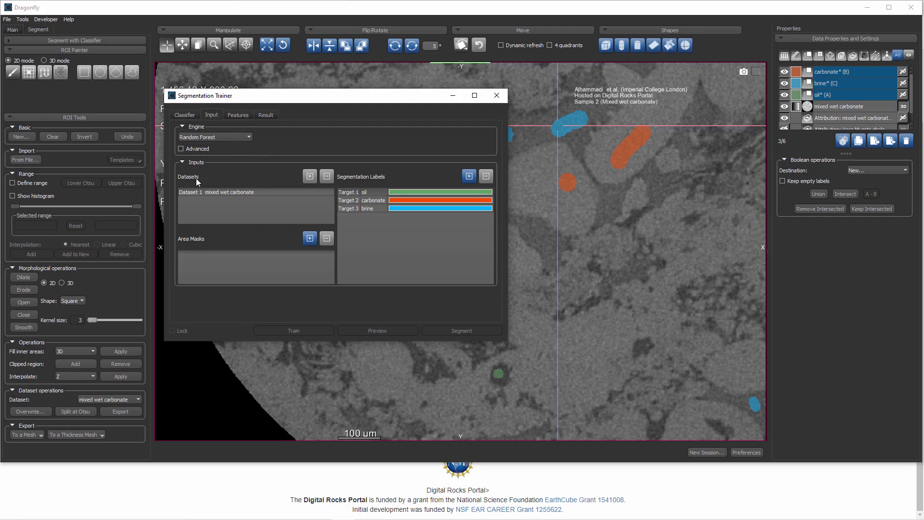
{"action": "left_click", "coordinate": [195, 137]}
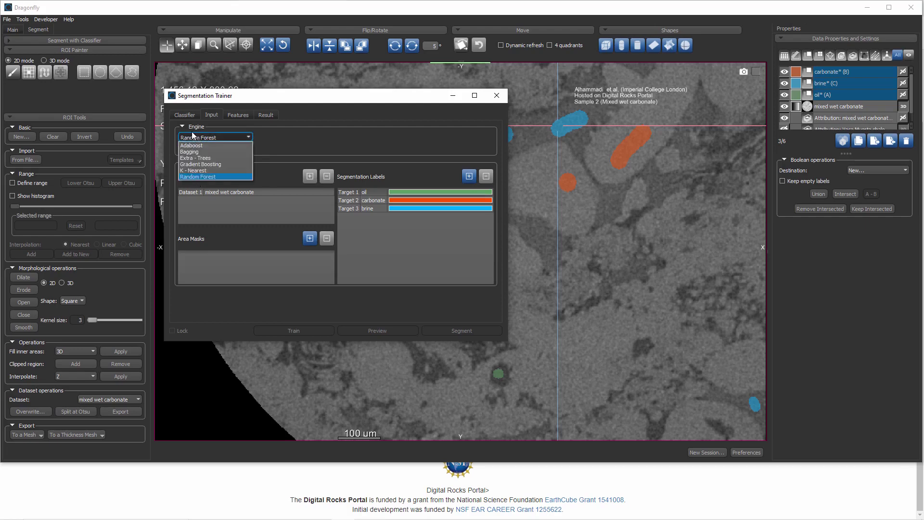
{"action": "left_click", "coordinate": [191, 158]}
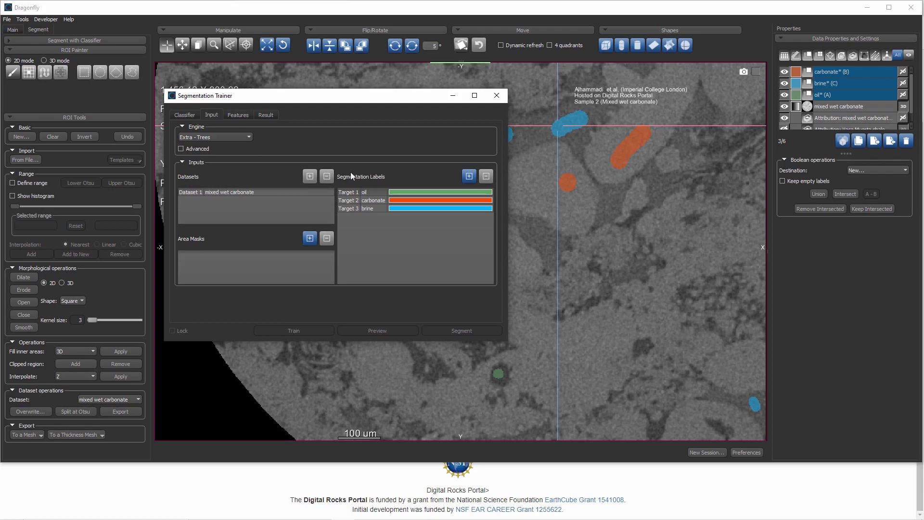
{"action": "left_click", "coordinate": [185, 116]}
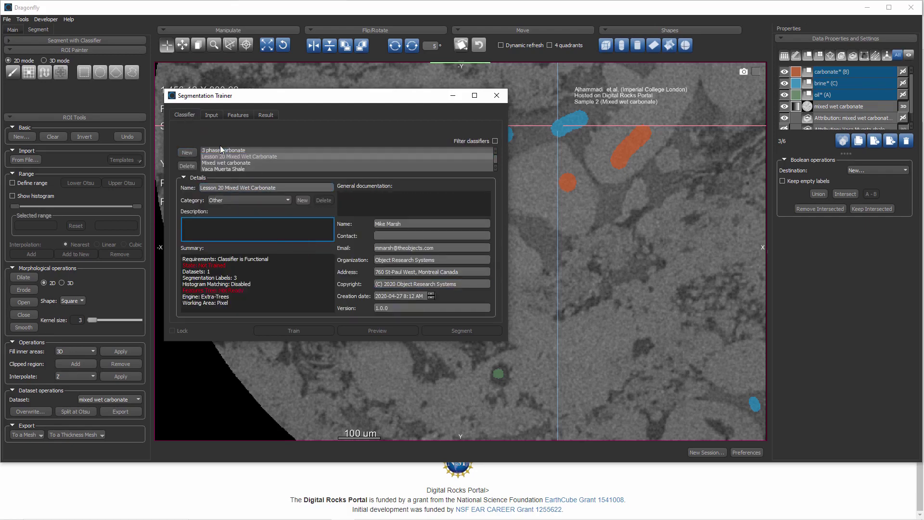
Check the classifier's inputs, and add the Self Intensity feature to Dataset 1
{"action": "left_click", "coordinate": [211, 118]}
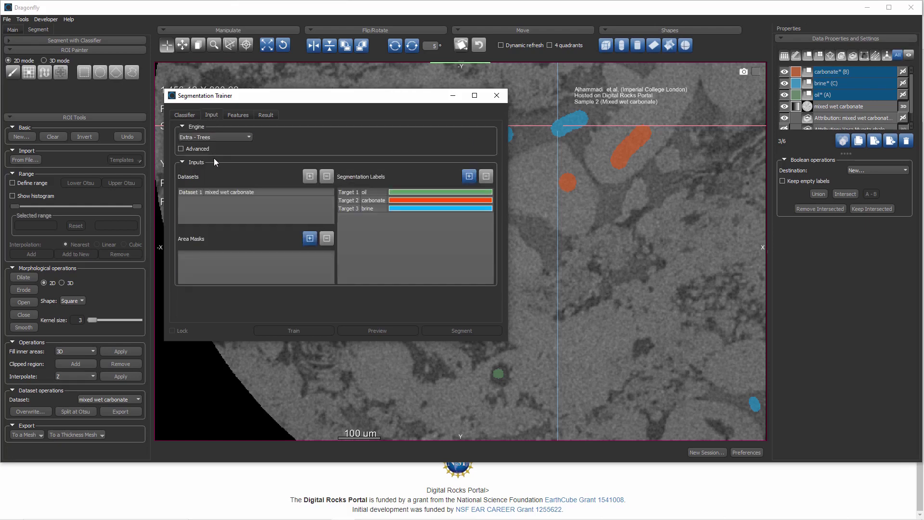
{"action": "left_click", "coordinate": [223, 193]}
{"action": "left_click", "coordinate": [238, 116]}
{"action": "left_click", "coordinate": [209, 171]}
{"action": "left_click", "coordinate": [483, 211]}
{"action": "left_click_drag", "start_coordinate": [492, 244], "coordinate": [489, 264]}
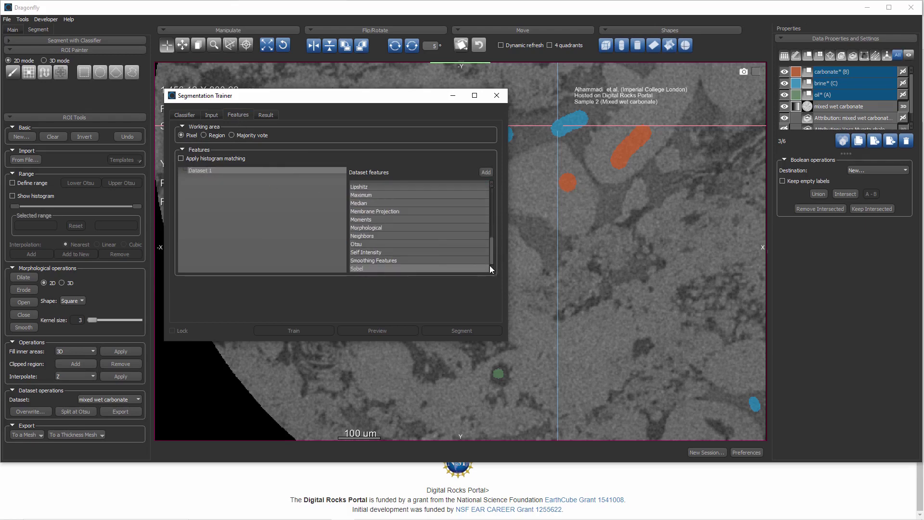
{"action": "left_click", "coordinate": [460, 194]}
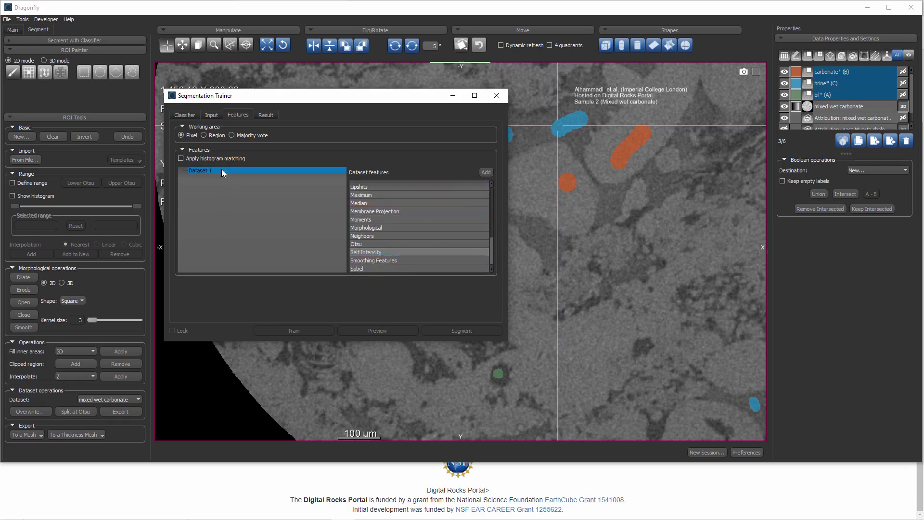
{"action": "left_click", "coordinate": [484, 173]}
Add the DoG and Extrema features to Dataset 1
{"action": "left_click_drag", "start_coordinate": [492, 247], "coordinate": [490, 209]}
{"action": "mouse_move", "coordinate": [490, 206]}
{"action": "left_mouse_down"}
{"action": "mouse_move", "coordinate": [492, 198]}
{"action": "mouse_move", "coordinate": [495, 209]}
{"action": "left_mouse_up"}
{"action": "left_click", "coordinate": [432, 217]}
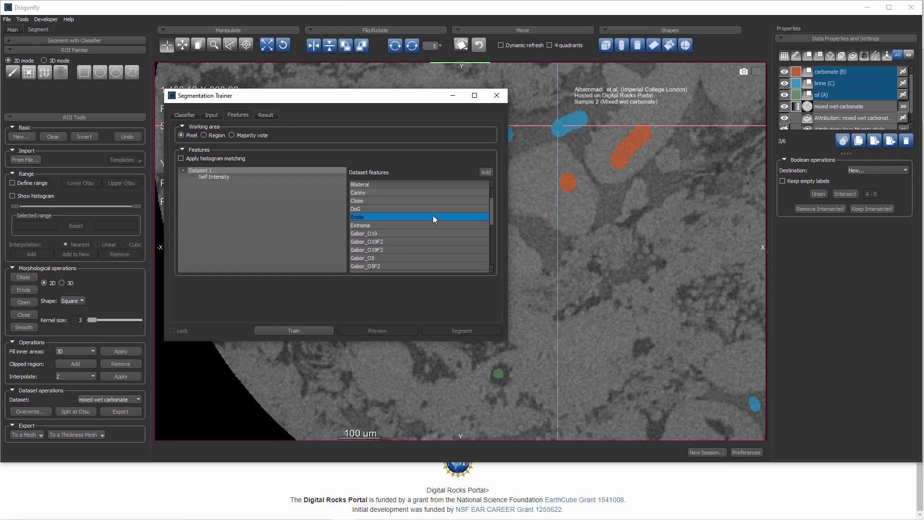
{"action": "left_click", "coordinate": [383, 208]}
{"action": "left_click", "coordinate": [483, 174]}
{"action": "left_click", "coordinate": [487, 218]}
{"action": "left_click", "coordinate": [486, 172]}
Add the Median and Morphological features to Dataset 1
{"action": "left_click_drag", "start_coordinate": [493, 208], "coordinate": [492, 237]}
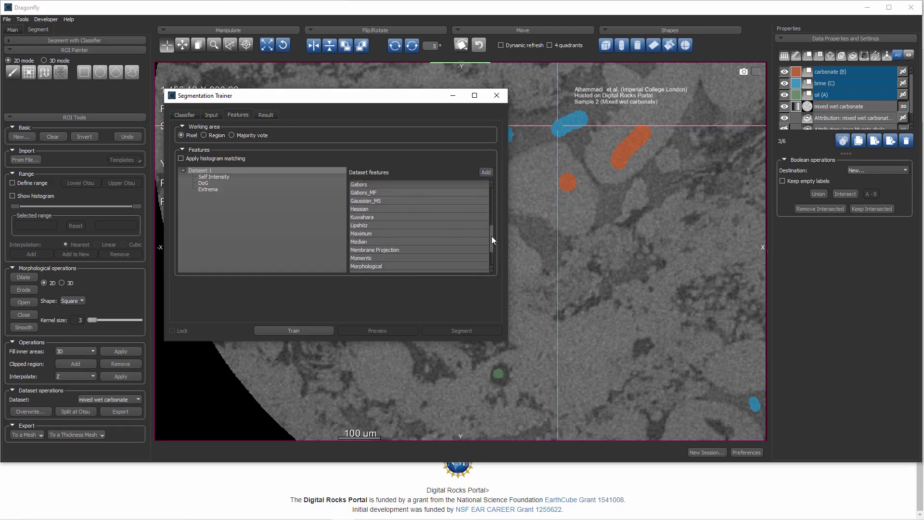
{"action": "left_click", "coordinate": [421, 242]}
{"action": "left_click", "coordinate": [483, 173]}
{"action": "left_click_drag", "start_coordinate": [492, 237], "coordinate": [492, 244]}
{"action": "left_click", "coordinate": [420, 242]}
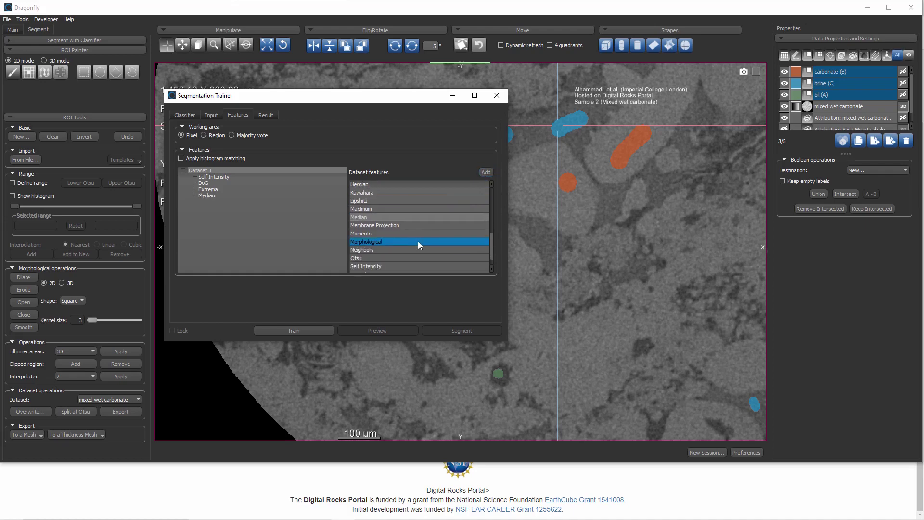
{"action": "left_click", "coordinate": [484, 174]}
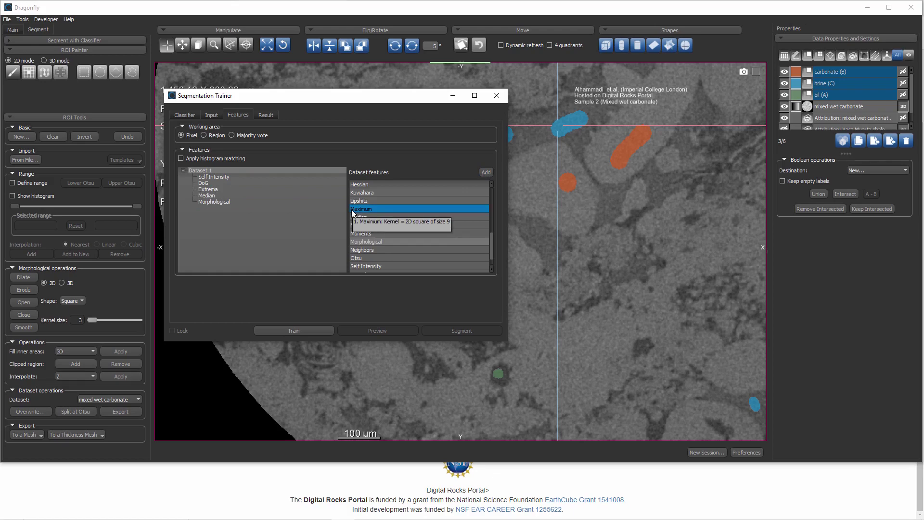
Examine the filters and kernel sizes behind the chosen features and the other available dataset features
{"action": "left_click", "coordinate": [224, 189]}
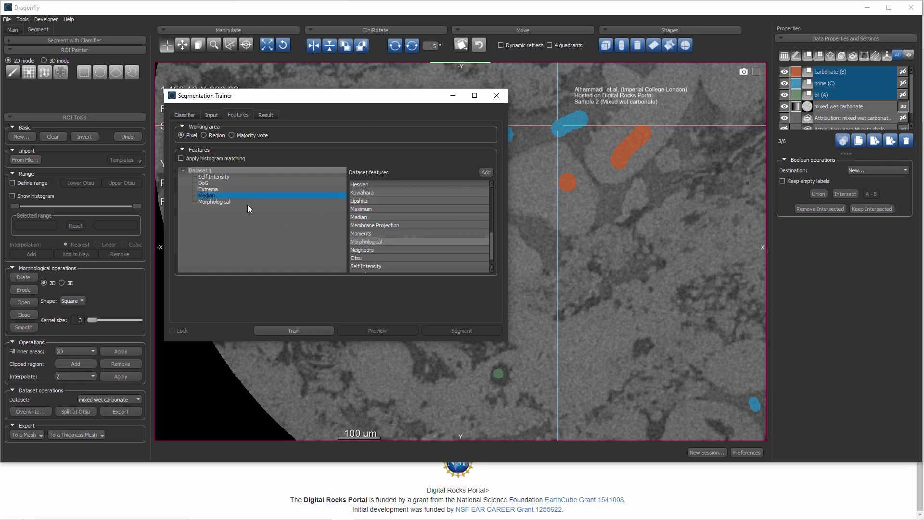
{"action": "left_click", "coordinate": [374, 242]}
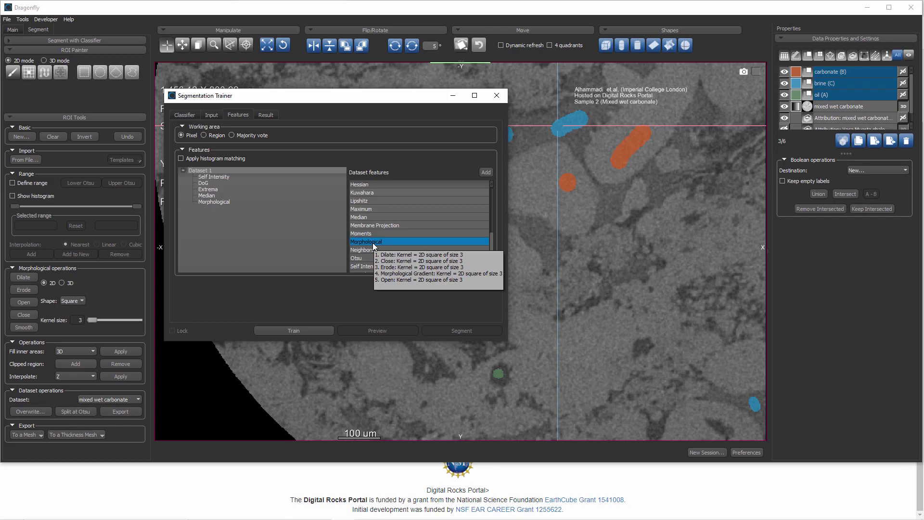
{"action": "scroll", "coordinate": [391, 233], "scroll_direction": "down", "scroll_amount": 1}
{"action": "left_click", "coordinate": [391, 234]}
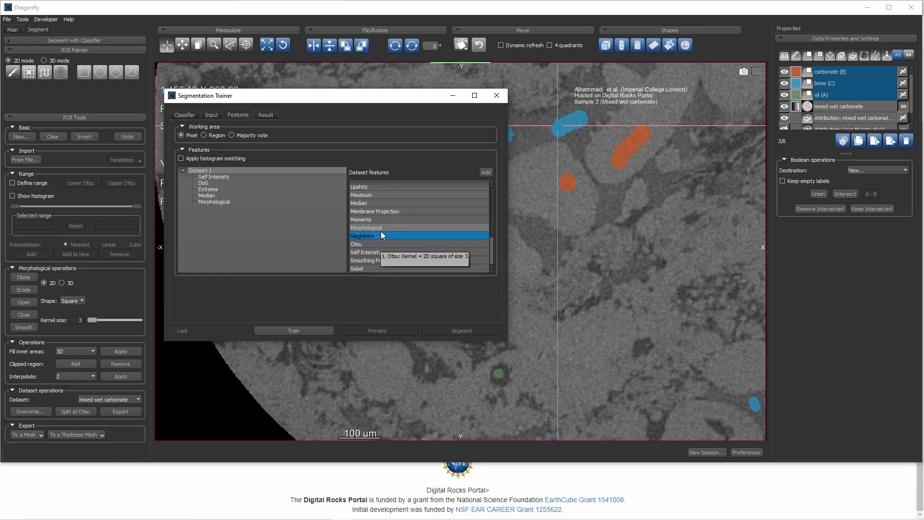
{"action": "scroll", "coordinate": [380, 236], "scroll_direction": "up", "scroll_amount": 5}
{"action": "left_click", "coordinate": [386, 217]}
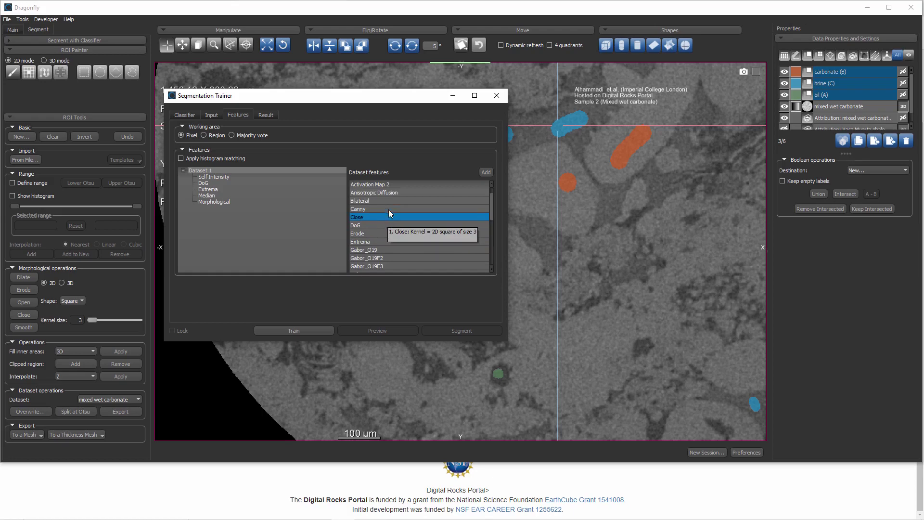
{"action": "left_click", "coordinate": [210, 196]}
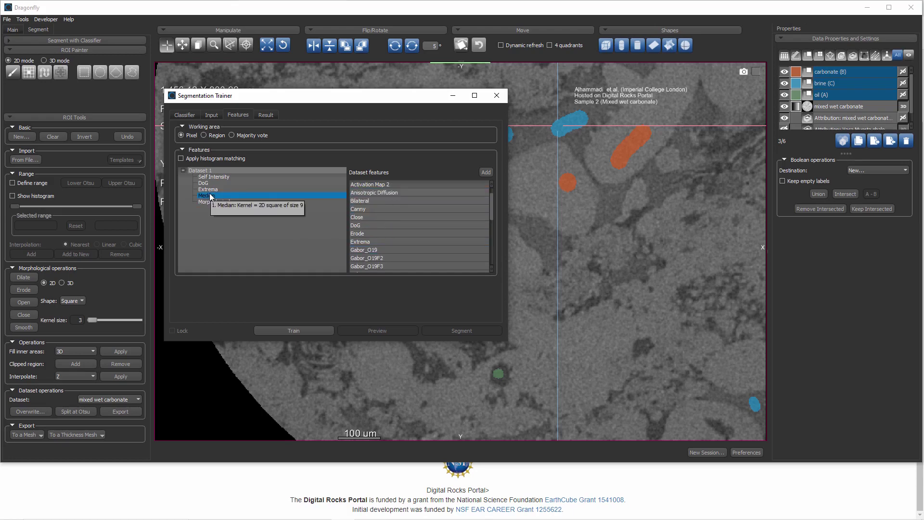
{"action": "left_click", "coordinate": [431, 224]}
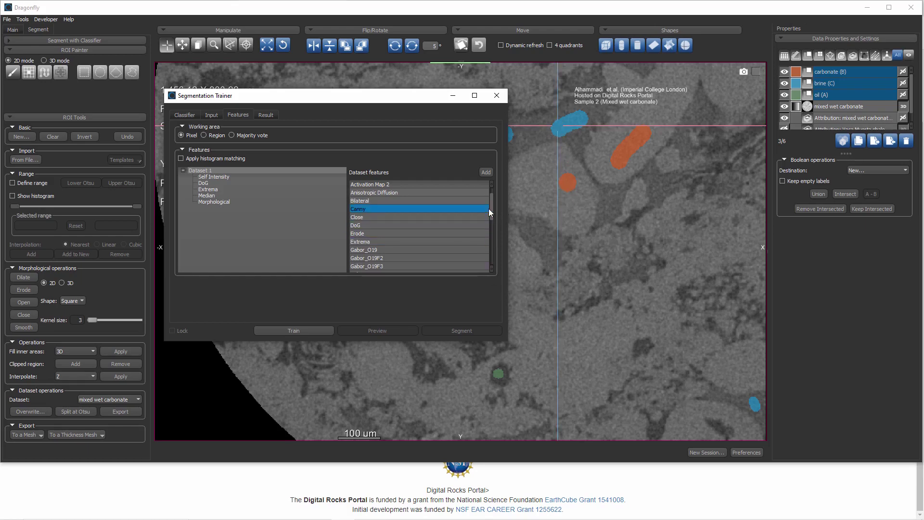
{"action": "scroll", "coordinate": [493, 229], "scroll_direction": "down", "scroll_amount": 3}
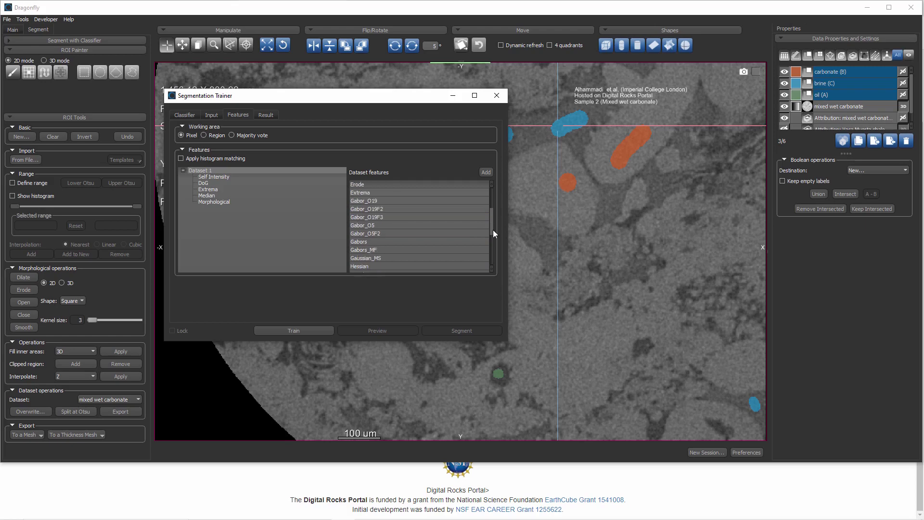
{"action": "left_click_drag", "start_coordinate": [495, 238], "coordinate": [496, 249]}
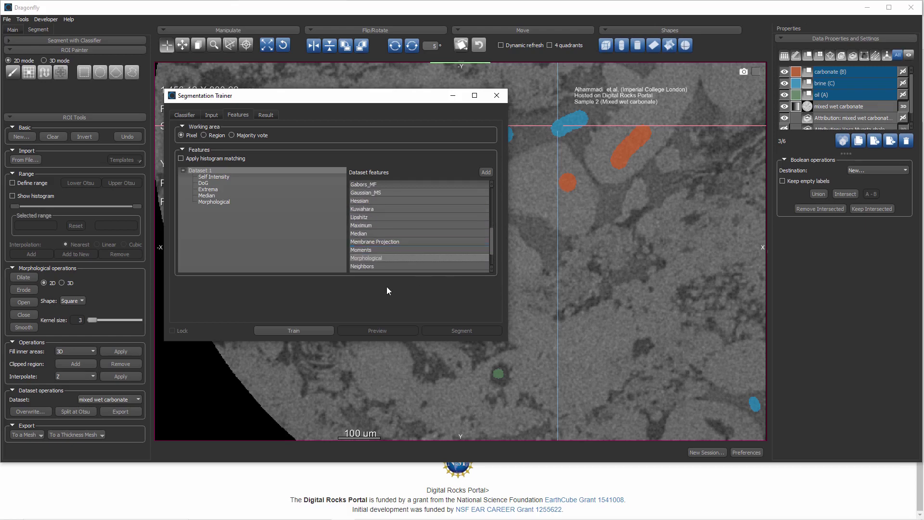
Train the classifier and vary the intensity of the segmentation preview over the slice
{"action": "left_click", "coordinate": [322, 330]}
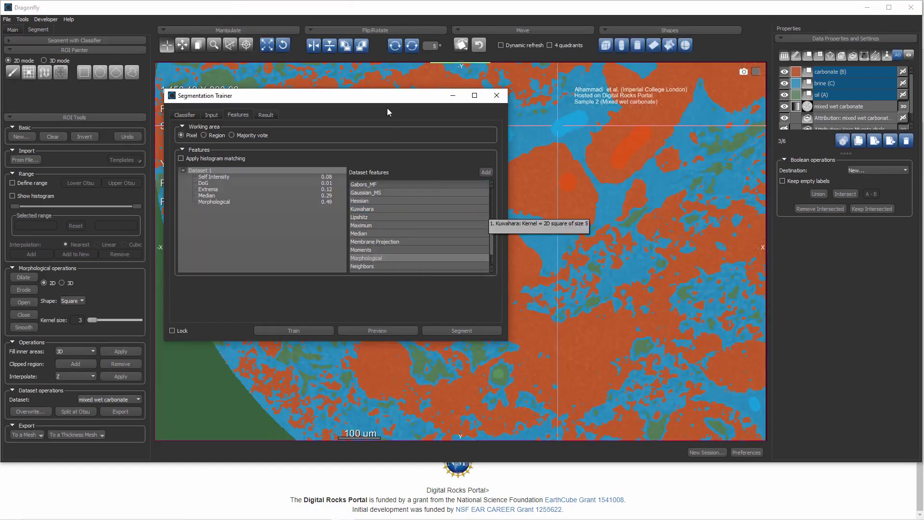
{"action": "left_click_drag", "start_coordinate": [382, 97], "coordinate": [191, 101]}
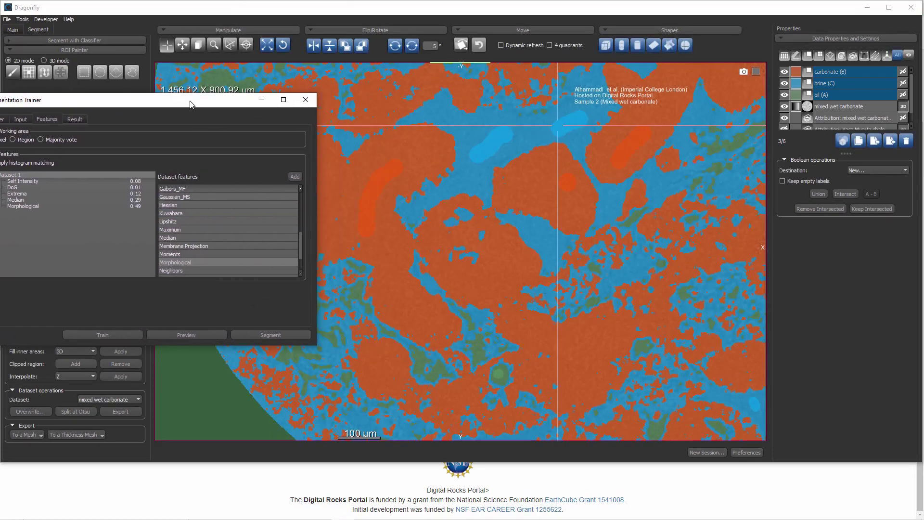
{"action": "left_click", "coordinate": [76, 119]}
{"action": "left_click_drag", "start_coordinate": [115, 141], "coordinate": [25, 143]}
{"action": "left_click_drag", "start_coordinate": [84, 143], "coordinate": [119, 144]}
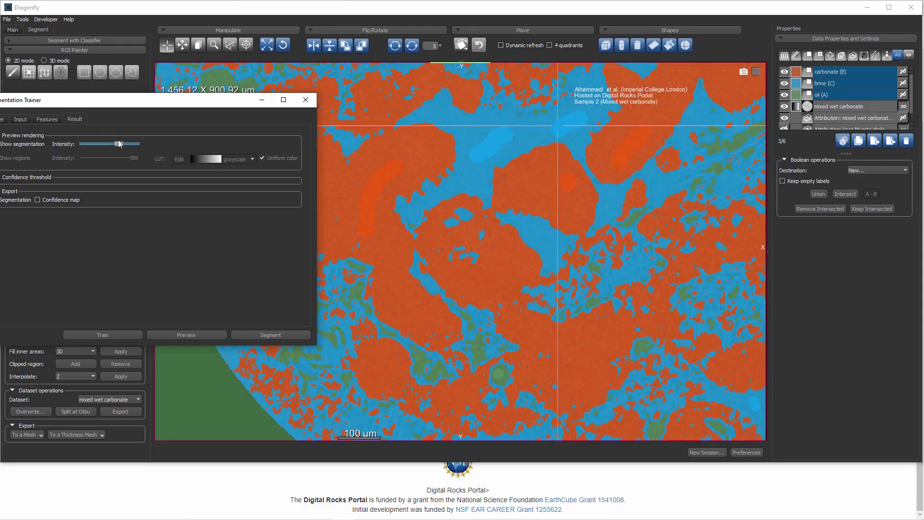
Compare the segmentation preview with the grayscale slice near the sample's edge by fading the preview fully in and out
{"action": "left_click_drag", "start_coordinate": [207, 103], "coordinate": [689, 115]}
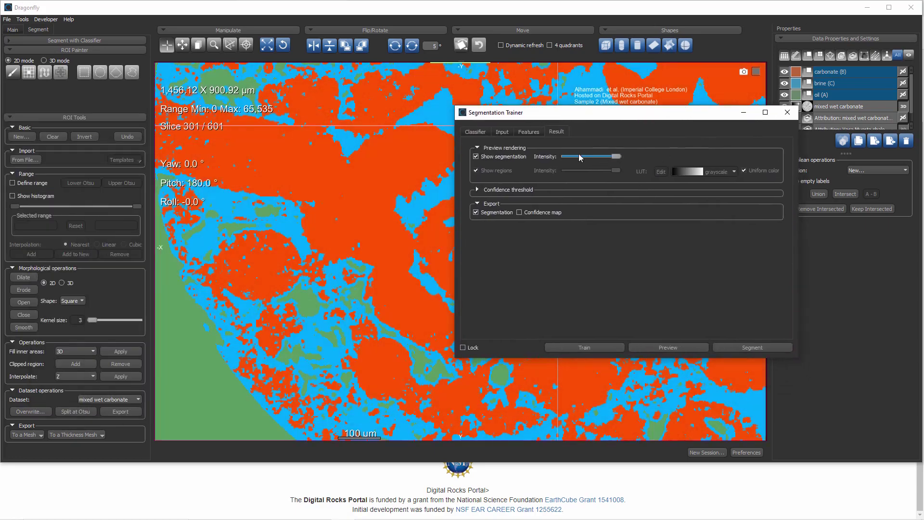
{"action": "left_click_drag", "start_coordinate": [601, 155], "coordinate": [517, 154]}
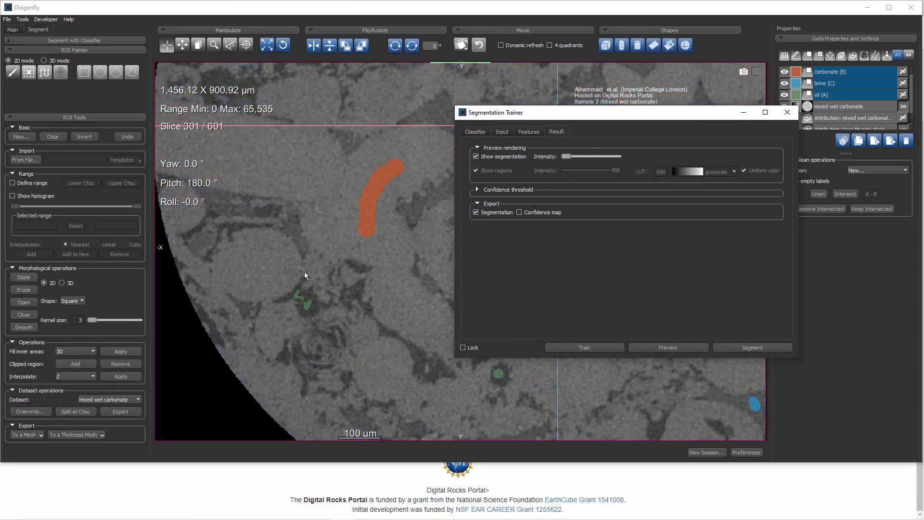
{"action": "scroll", "coordinate": [305, 270], "scroll_direction": "up", "scroll_amount": 4}
{"action": "middle_click_drag", "start_coordinate": [305, 339], "coordinate": [395, 211]}
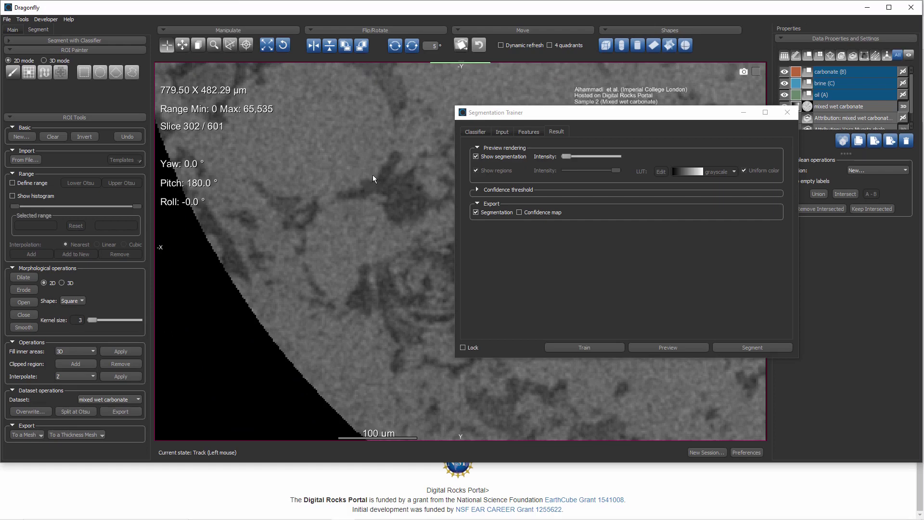
{"action": "left_click_drag", "start_coordinate": [566, 157], "coordinate": [668, 164]}
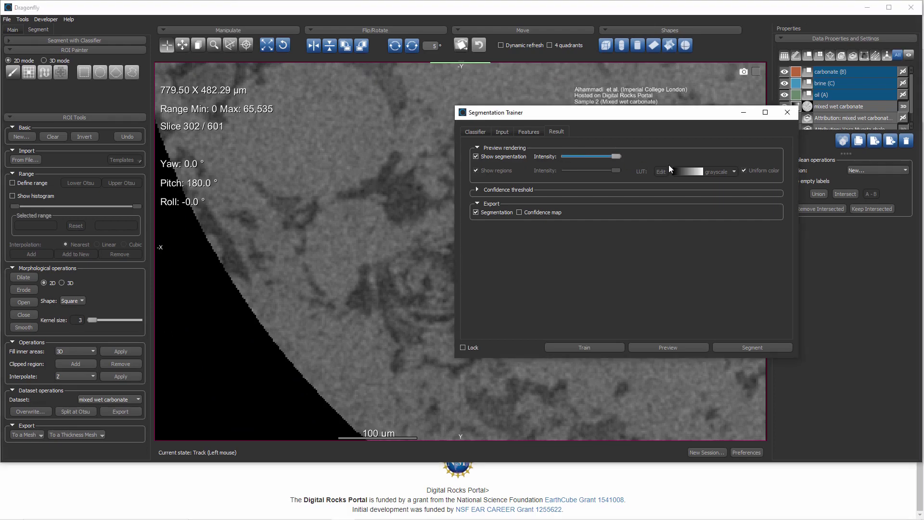
{"action": "left_click_drag", "start_coordinate": [585, 155], "coordinate": [545, 155]}
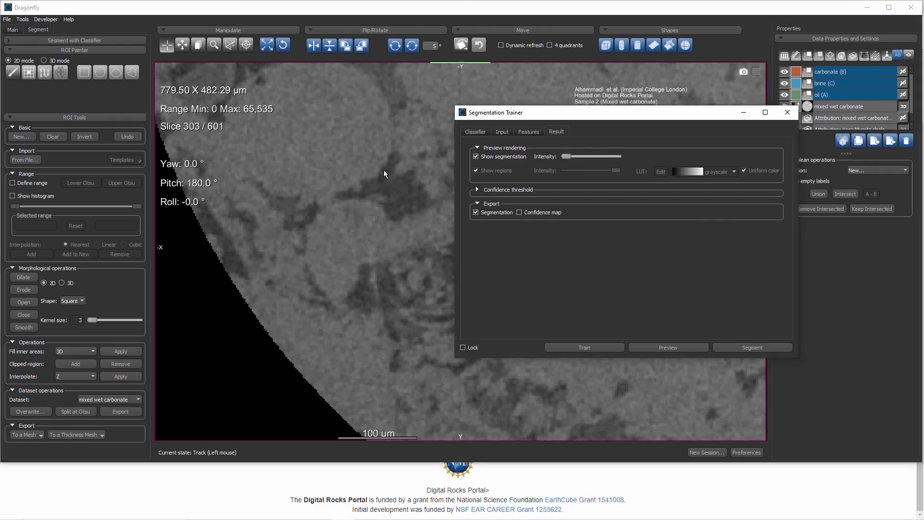
{"action": "scroll", "coordinate": [383, 169], "scroll_direction": "down", "scroll_amount": 1}
{"action": "left_click_drag", "start_coordinate": [569, 158], "coordinate": [656, 159]}
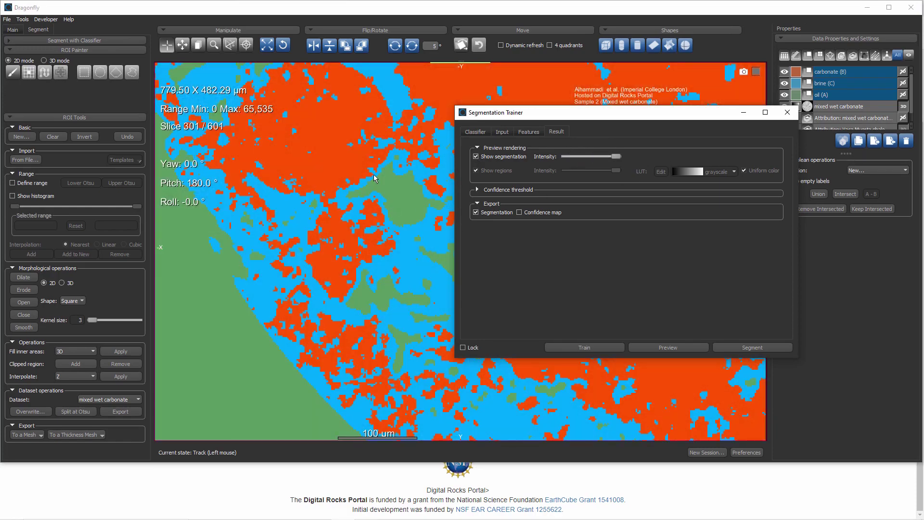
{"action": "right_click_drag", "start_coordinate": [361, 136], "coordinate": [361, 144]}
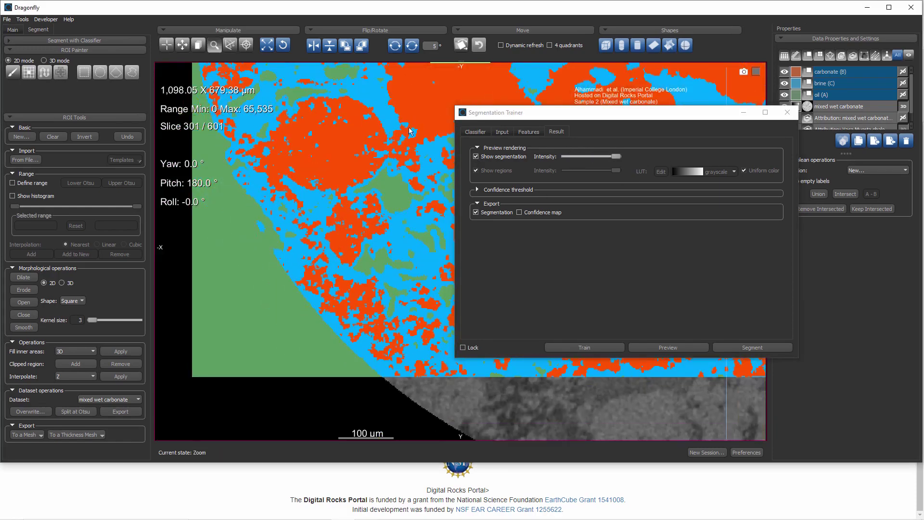
{"action": "scroll", "coordinate": [433, 149], "scroll_direction": "down", "scroll_amount": 1}
{"action": "scroll", "coordinate": [405, 197], "scroll_direction": "up", "scroll_amount": 1}
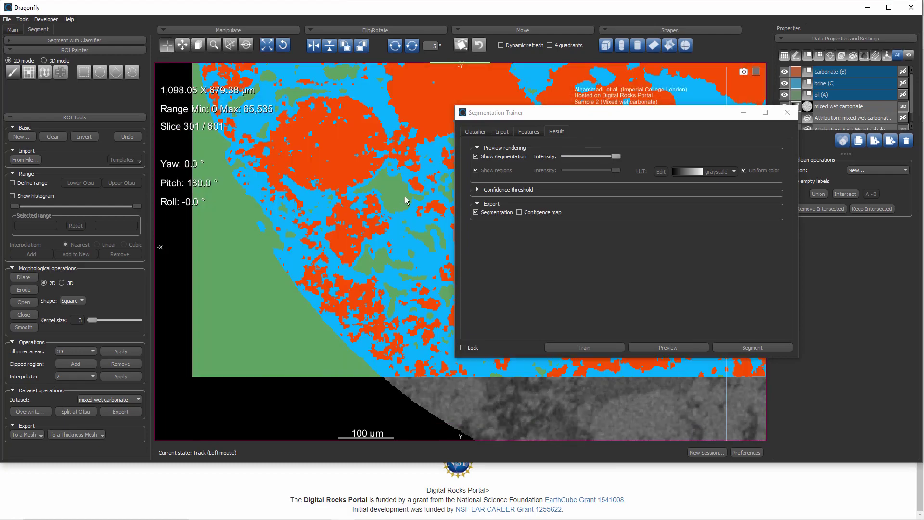
{"action": "left_click_drag", "start_coordinate": [614, 157], "coordinate": [529, 158]}
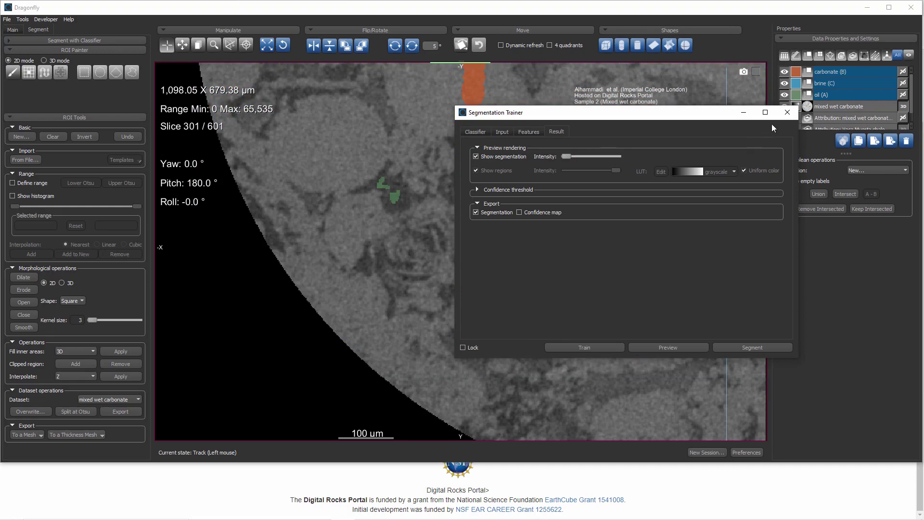
Add the dark pore segment around the small green marks to the oil region with the smart grid painter
{"action": "left_click", "coordinate": [833, 95]}
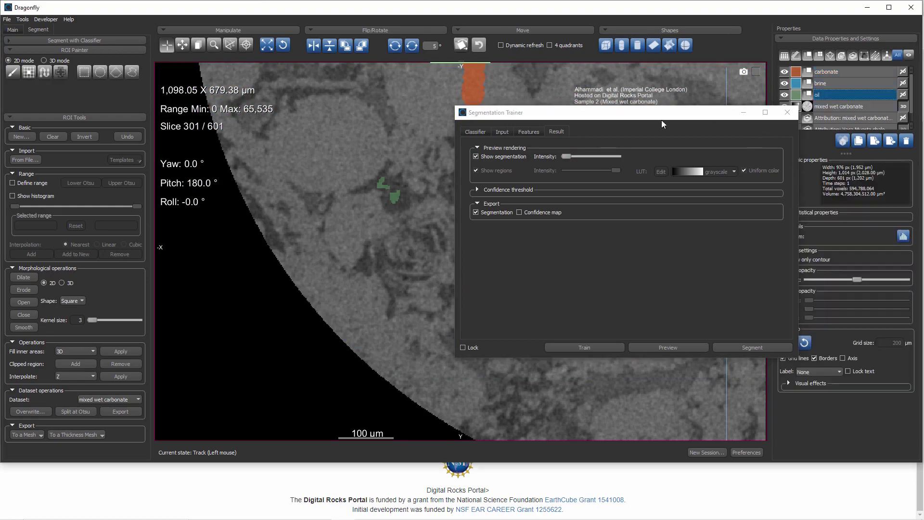
{"action": "left_click", "coordinate": [30, 73]}
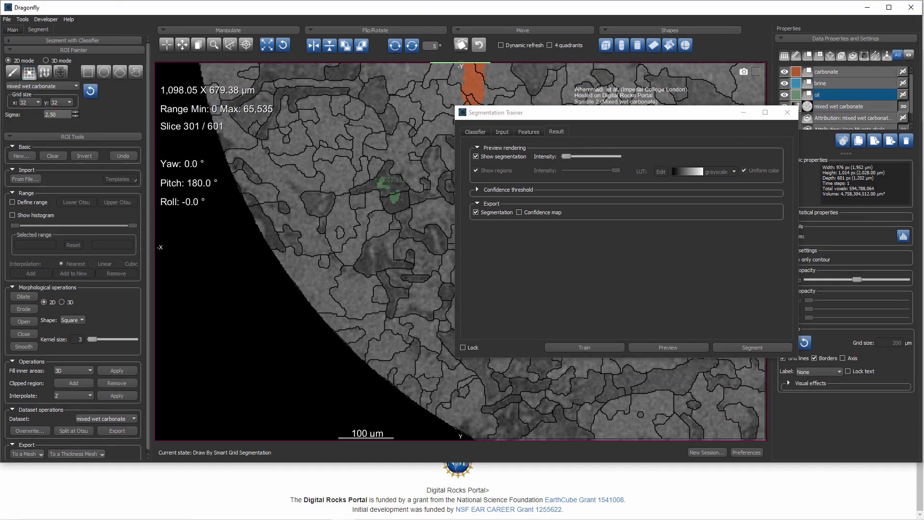
{"action": "left_click", "coordinate": [376, 178]}
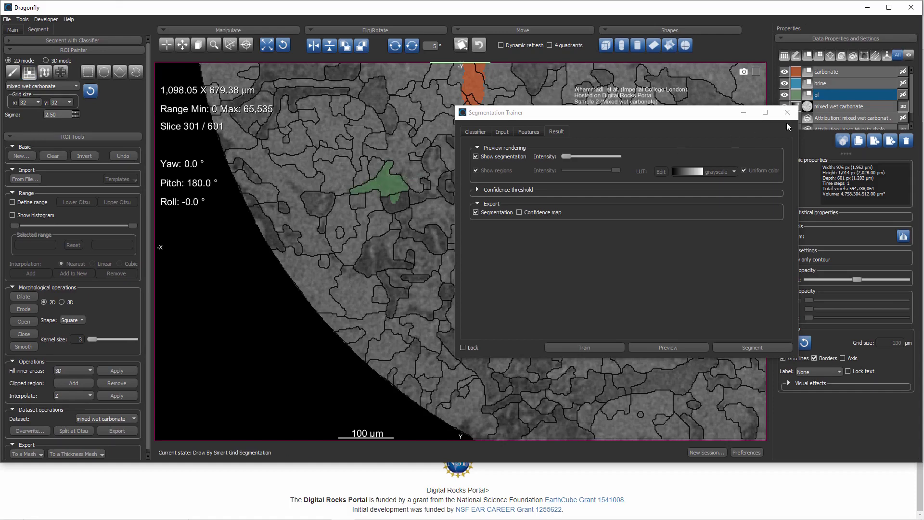
Paint smart grid segments beside the oil patch into the carbonate region, and remove the segments on the patch's right side
{"action": "left_click", "coordinate": [832, 71]}
{"action": "left_click_drag", "start_coordinate": [363, 160], "coordinate": [408, 154], "text": "ctrl"}
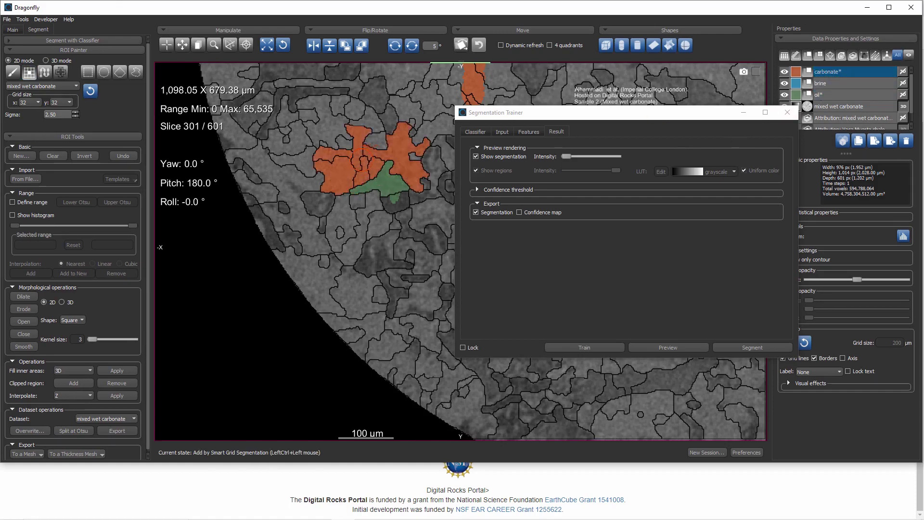
{"action": "left_click", "coordinate": [408, 159], "text": "shift"}
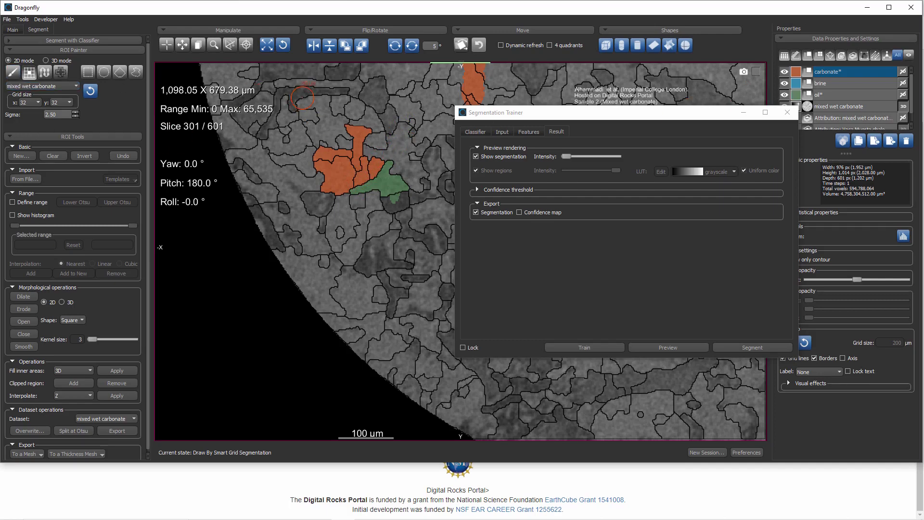
{"action": "left_click", "coordinate": [167, 47]}
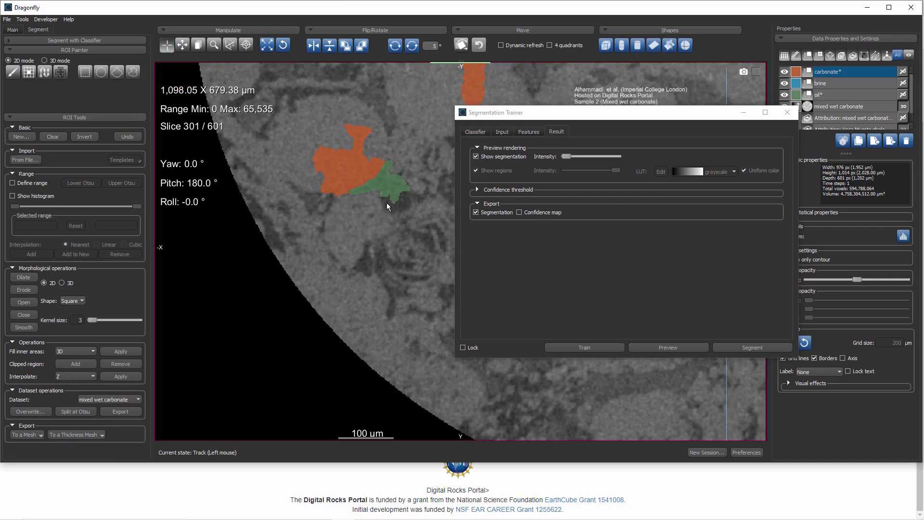
Show more of the slice and review the importance scores of the classifier's Dataset 1 features
{"action": "left_click_drag", "start_coordinate": [582, 117], "coordinate": [623, 136]}
{"action": "middle_click_drag", "start_coordinate": [400, 226], "coordinate": [306, 331]}
{"action": "right_click_drag", "start_coordinate": [398, 203], "coordinate": [403, 241]}
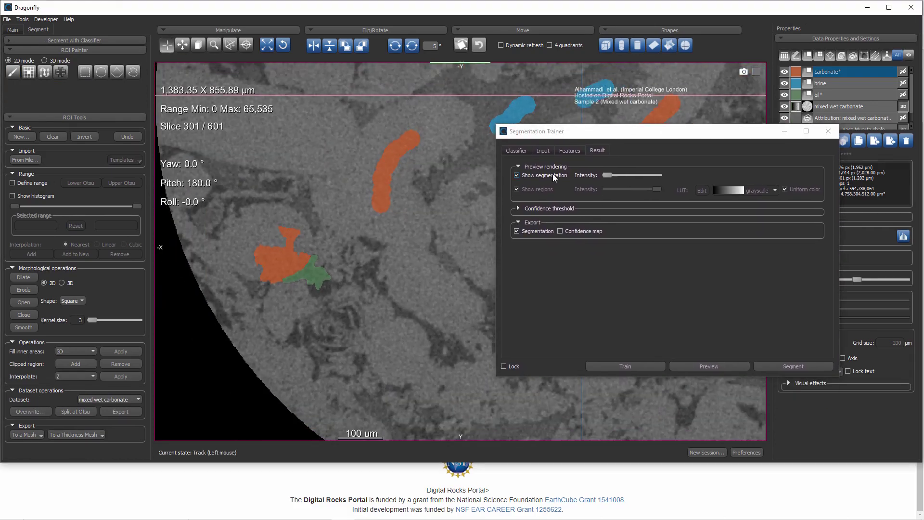
{"action": "left_click", "coordinate": [577, 152]}
{"action": "left_click_drag", "start_coordinate": [597, 132], "coordinate": [513, 121]}
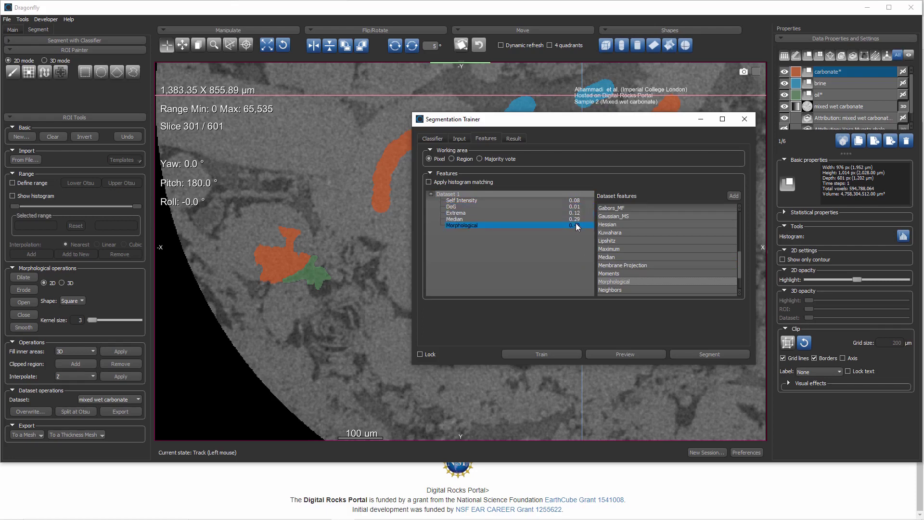
Remove all existing features from the classifier's Dataset 1
{"action": "mouse_move", "coordinate": [515, 227]}
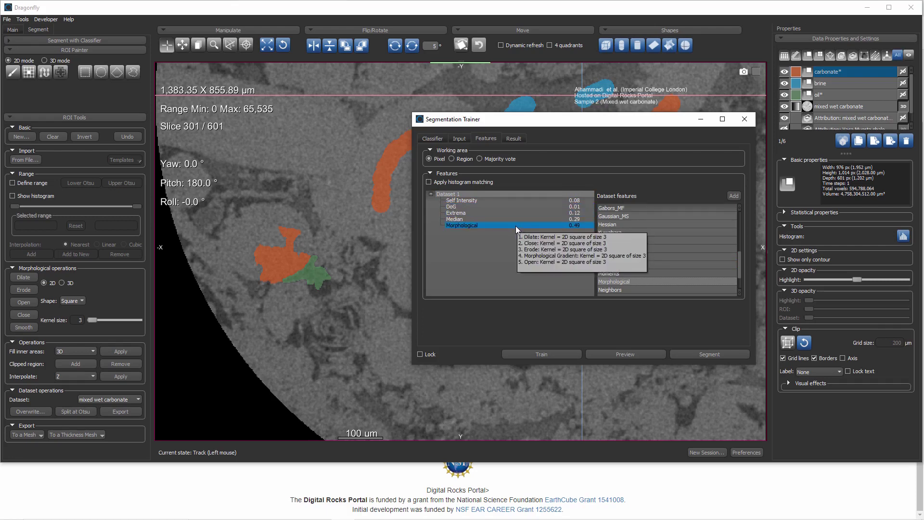
{"action": "mouse_move", "coordinate": [466, 209]}
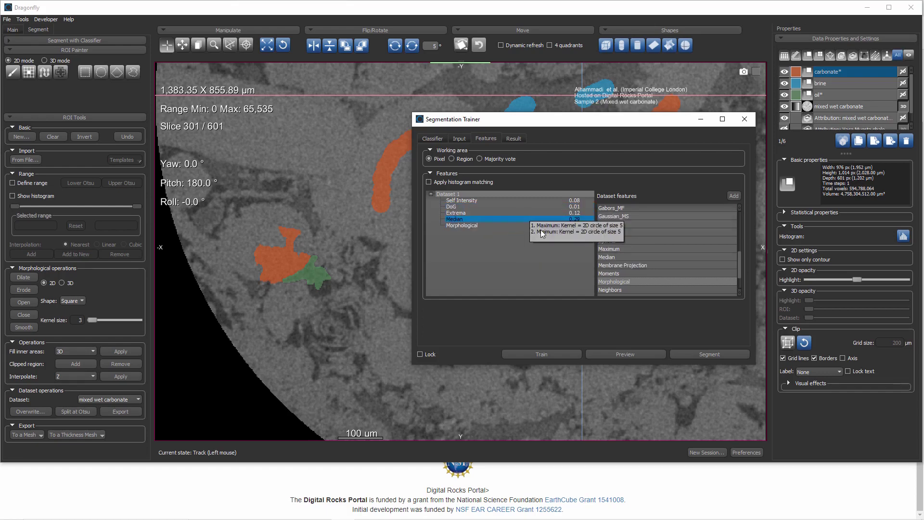
{"action": "mouse_move", "coordinate": [631, 274]}
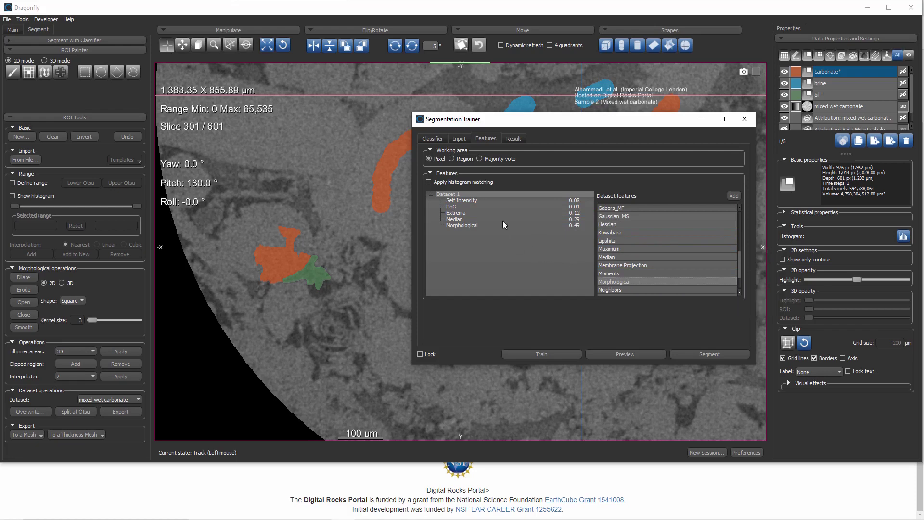
{"action": "mouse_move", "coordinate": [482, 227]}
{"action": "left_click", "coordinate": [469, 225]}
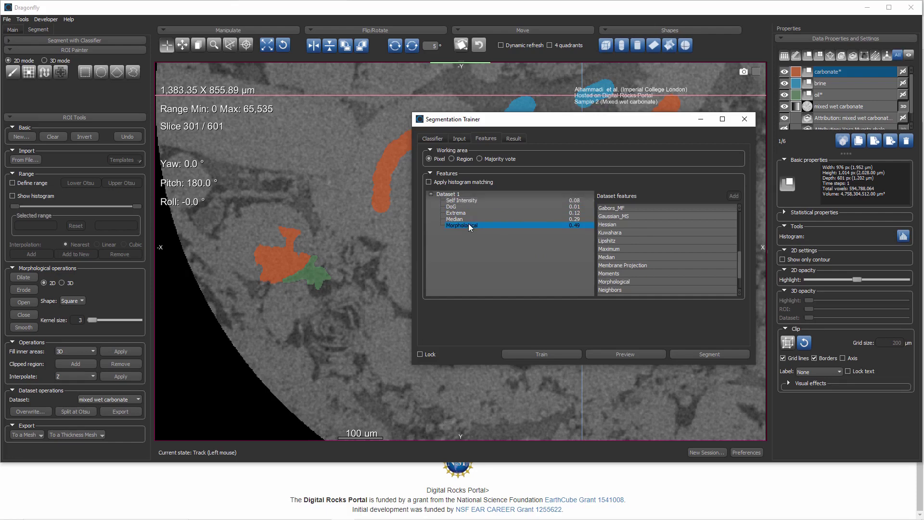
{"action": "right_click", "coordinate": [469, 223]}
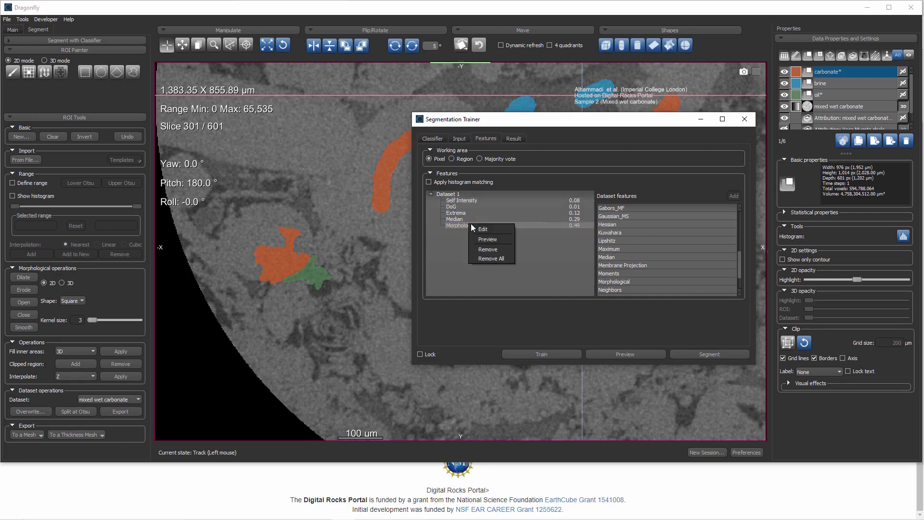
{"action": "left_click", "coordinate": [490, 258]}
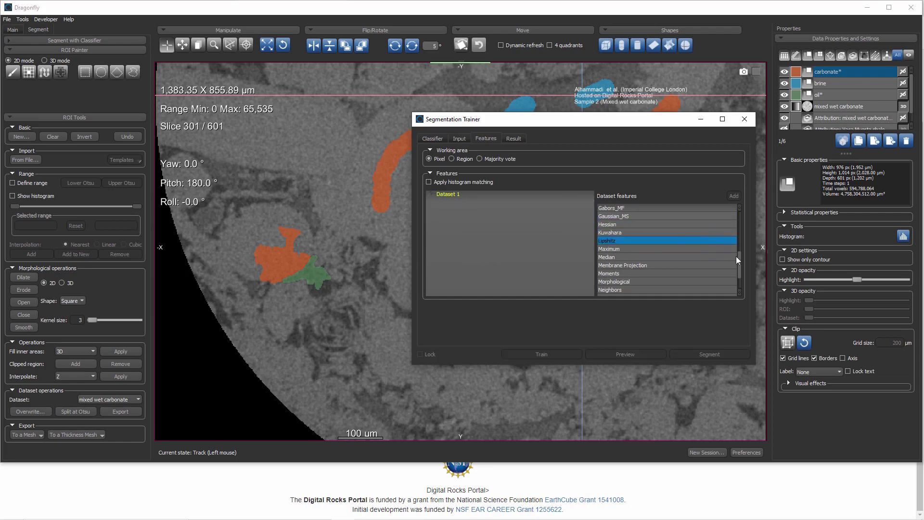
Add the Activation Map 1 and 2 feature to Dataset 1 and train the classifier
{"action": "left_click_drag", "start_coordinate": [740, 266], "coordinate": [738, 226]}
{"action": "left_click", "coordinate": [673, 216]}
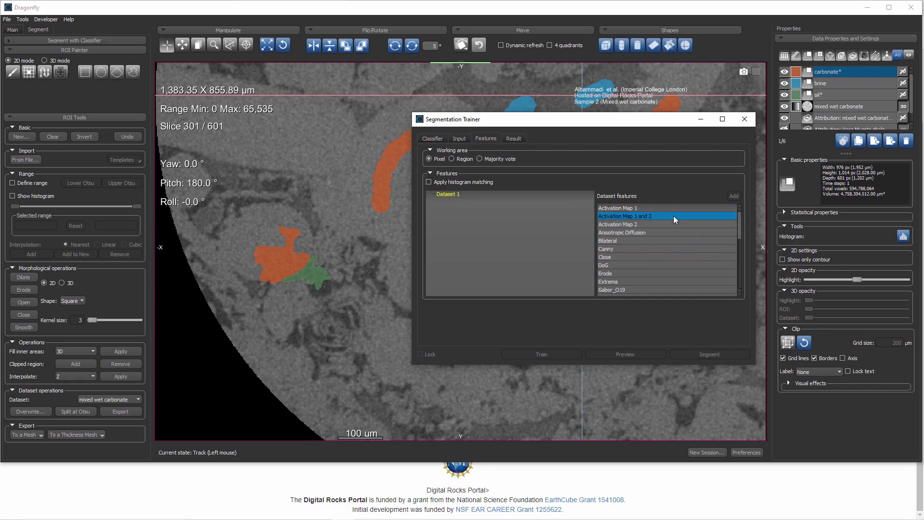
{"action": "left_click", "coordinate": [449, 193]}
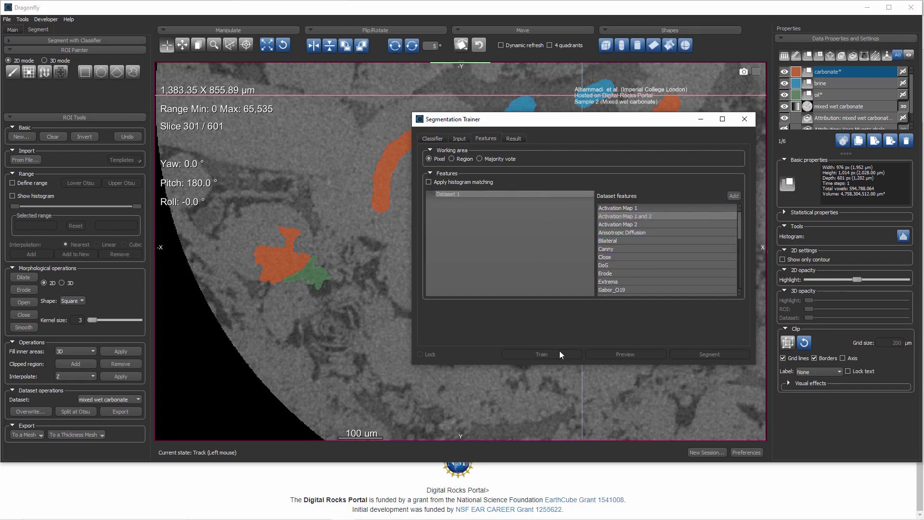
{"action": "left_click", "coordinate": [734, 196]}
{"action": "left_click", "coordinate": [625, 249]}
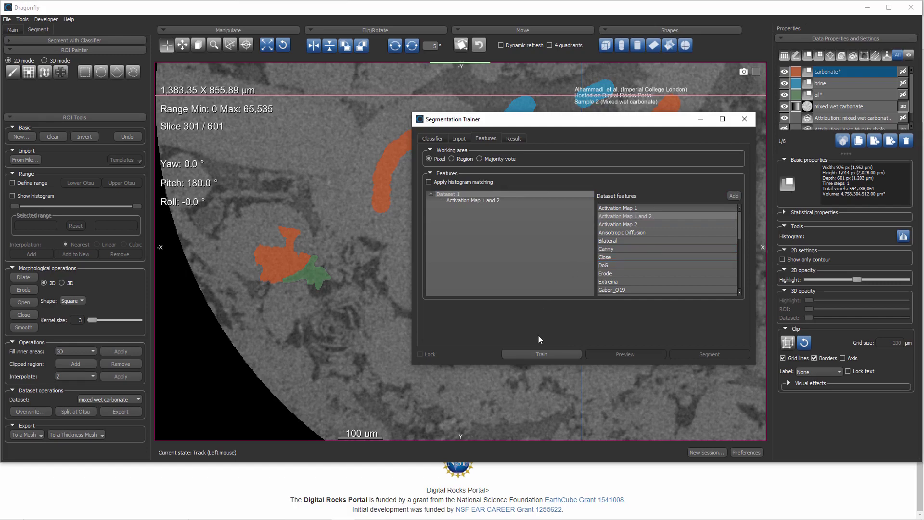
{"action": "left_click", "coordinate": [538, 352]}
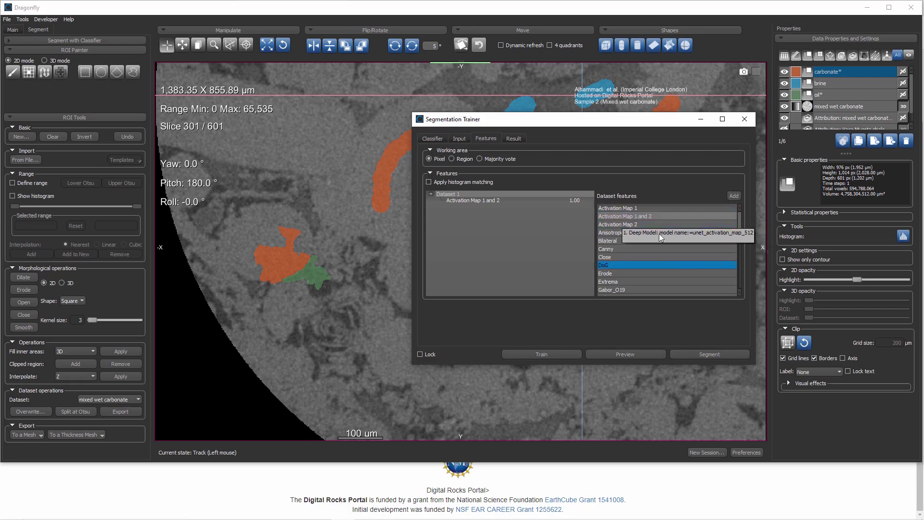
Raise the intensity of the segmentation preview and compare the previewed area with the surrounding grayscale slice
{"action": "left_click", "coordinate": [510, 140]}
{"action": "left_click_drag", "start_coordinate": [524, 163], "coordinate": [559, 170]}
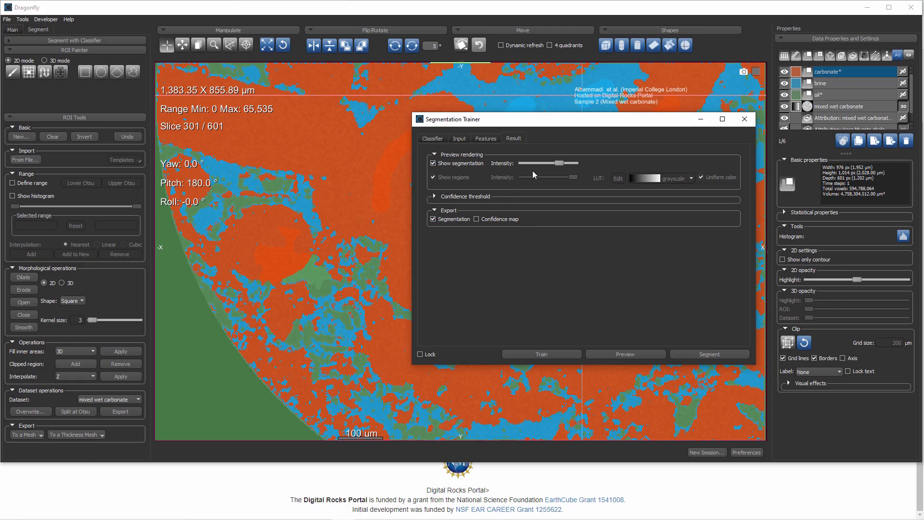
{"action": "scroll", "coordinate": [324, 281], "scroll_direction": "down", "scroll_amount": 3}
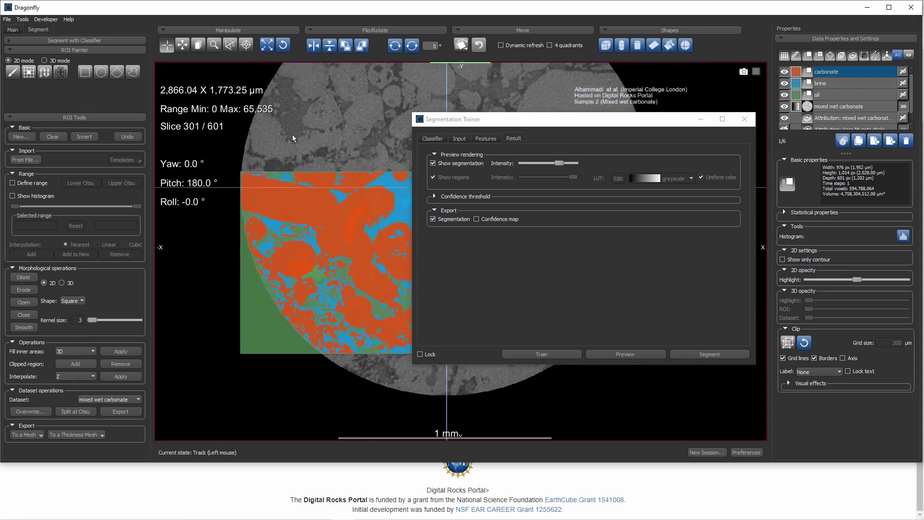
{"action": "middle_click_drag", "start_coordinate": [289, 252], "coordinate": [246, 288]}
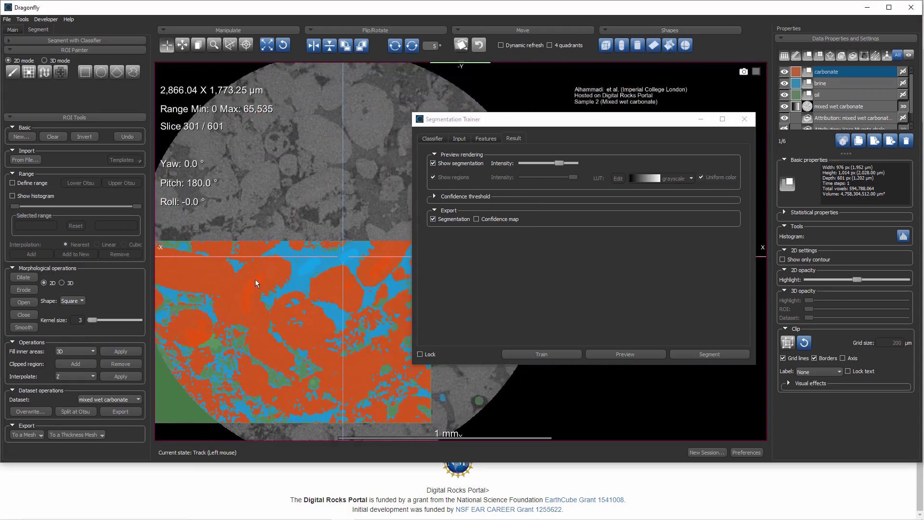
Preview the segmentation around a dark pore on slice 319 and raise the preview intensity to maximum
{"action": "scroll", "coordinate": [307, 210], "scroll_direction": "down", "scroll_amount": 18}
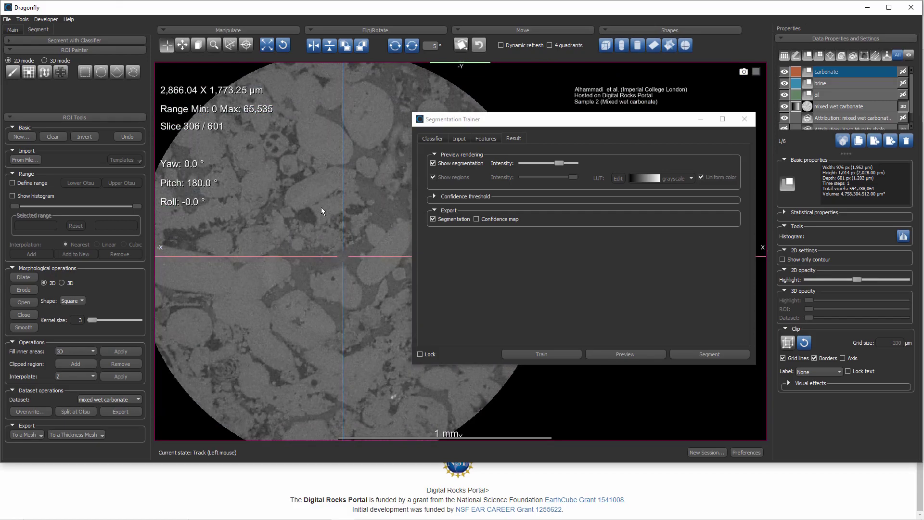
{"action": "scroll", "coordinate": [308, 163], "scroll_direction": "up", "scroll_amount": 5, "text": "ctrl"}
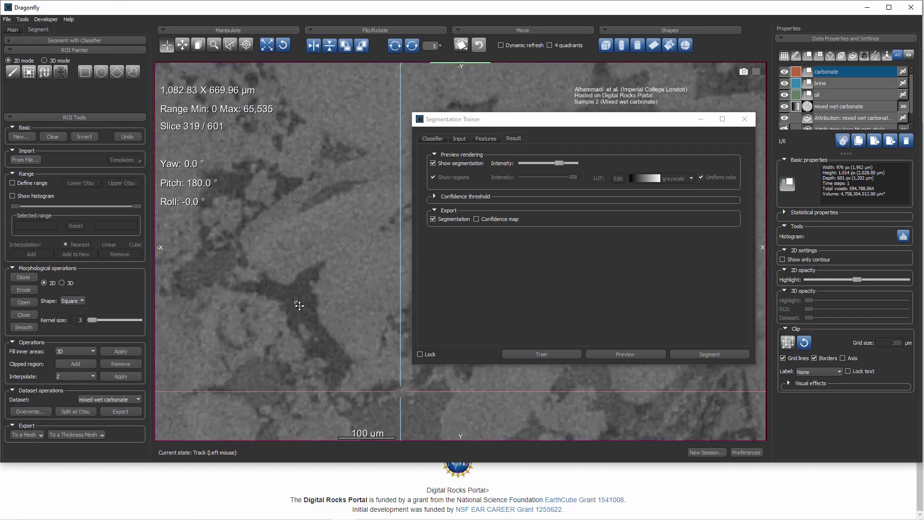
{"action": "left_click", "coordinate": [627, 354]}
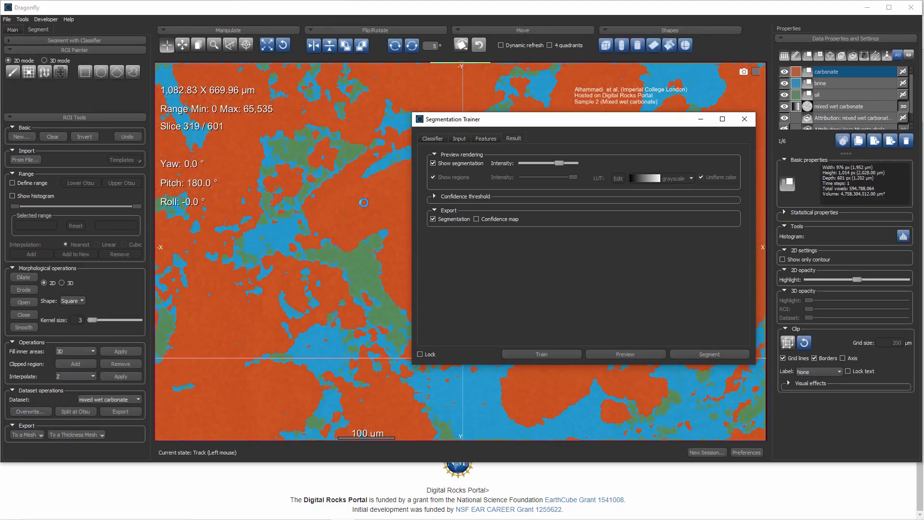
{"action": "scroll", "coordinate": [344, 299], "scroll_direction": "down", "scroll_amount": 3}
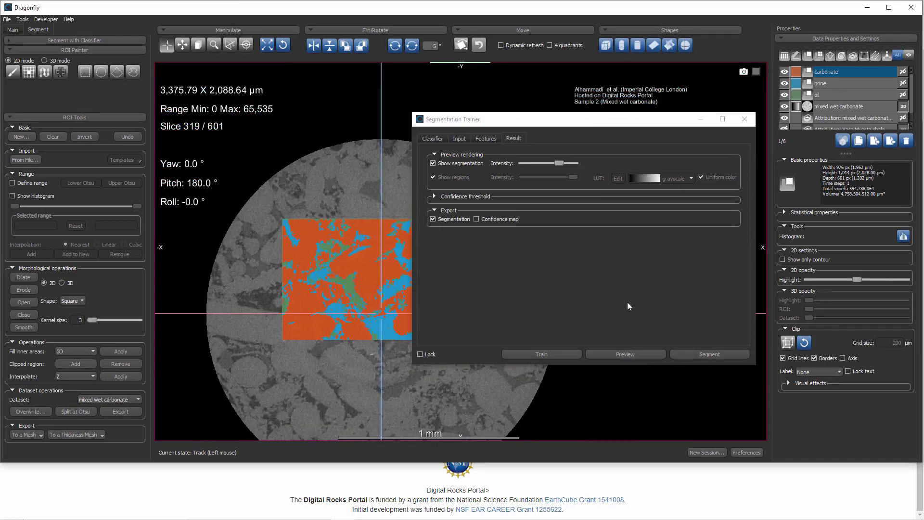
{"action": "left_click_drag", "start_coordinate": [558, 163], "coordinate": [580, 166]}
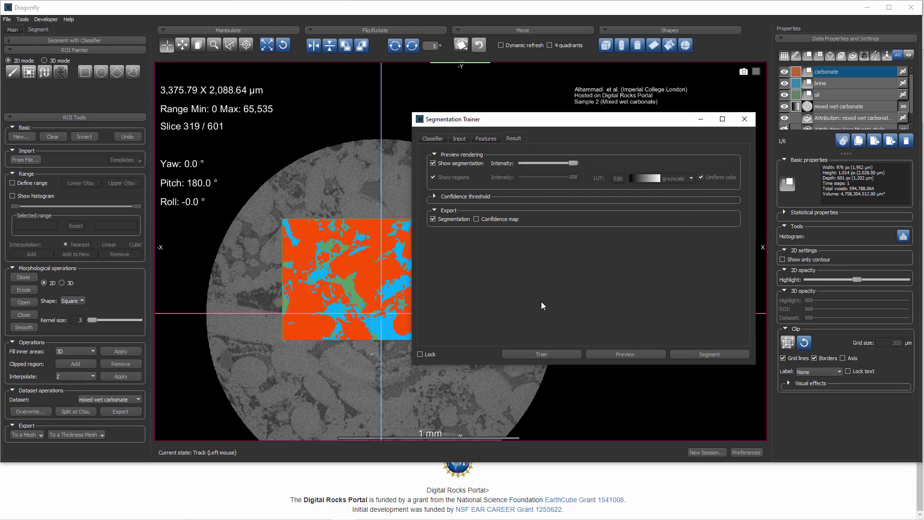
Load the Mixed wet carbonate classifier in the Segmentation Trainer
{"action": "left_click", "coordinate": [435, 139]}
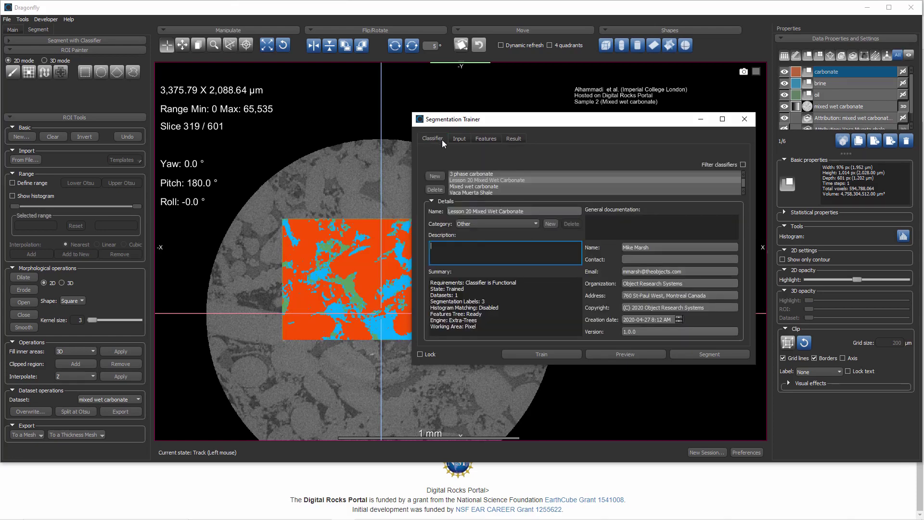
{"action": "left_click", "coordinate": [483, 181]}
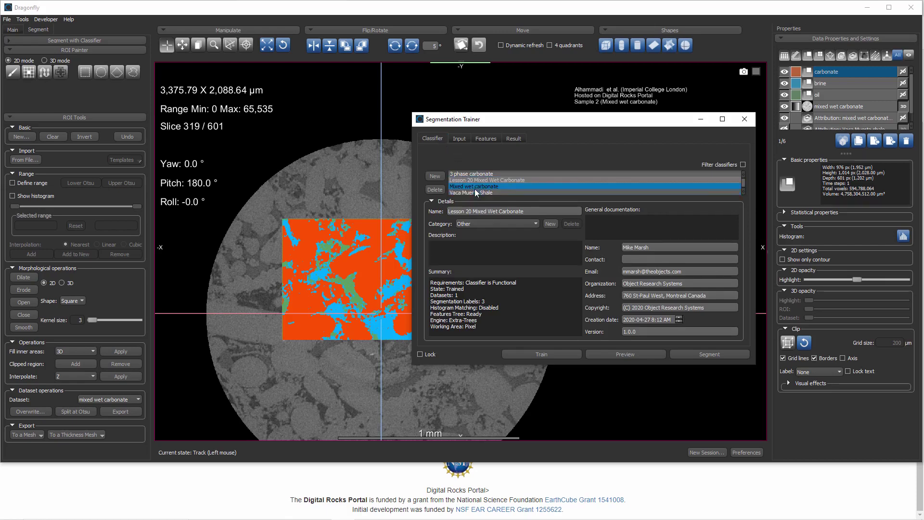
{"action": "left_click", "coordinate": [475, 189]}
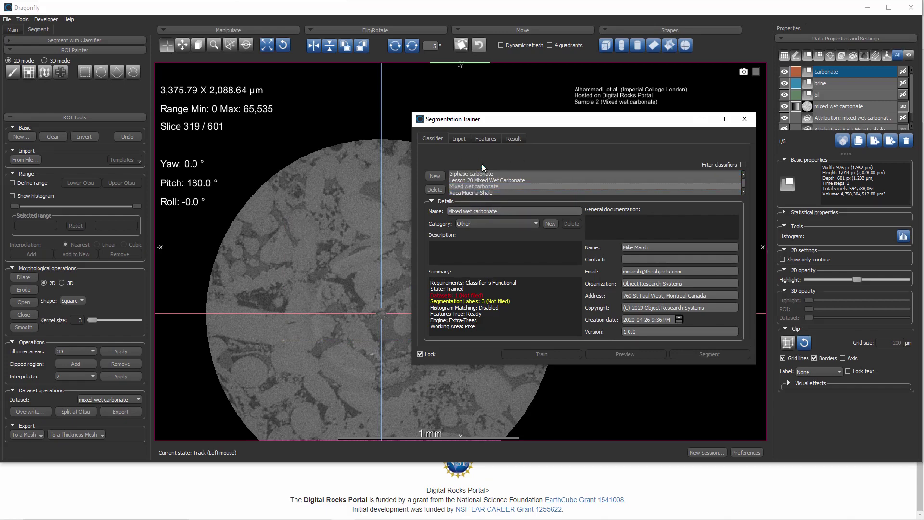
Delete the carbonate, brine and oil regions with the mixed wet carbonate dataset, and hide the mixed wet carbonate attribution
{"action": "left_click_drag", "start_coordinate": [491, 120], "coordinate": [442, 89]}
{"action": "left_click", "coordinate": [830, 72]}
{"action": "left_click", "coordinate": [834, 107], "text": "shift"}
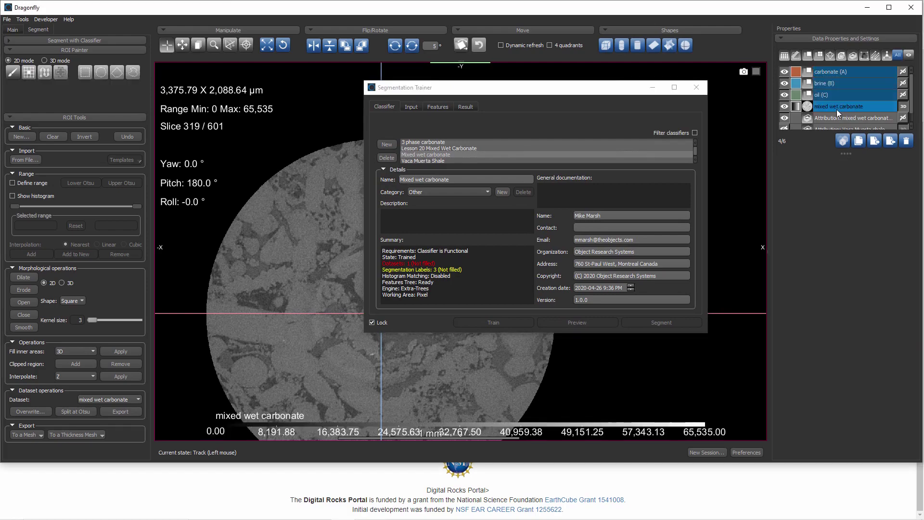
{"action": "left_click", "coordinate": [906, 143]}
{"action": "left_click_drag", "start_coordinate": [632, 89], "coordinate": [635, 331]}
{"action": "left_click", "coordinate": [784, 72]}
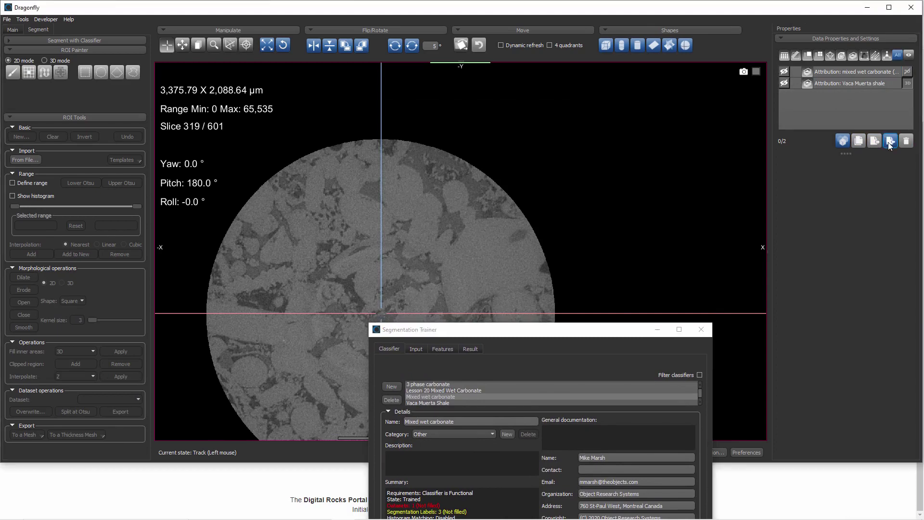
Select vacamuerta_sample1_FIBSEM from the Downloads folder as the image file to import and continue to its import settings
{"action": "left_click", "coordinate": [7, 20]}
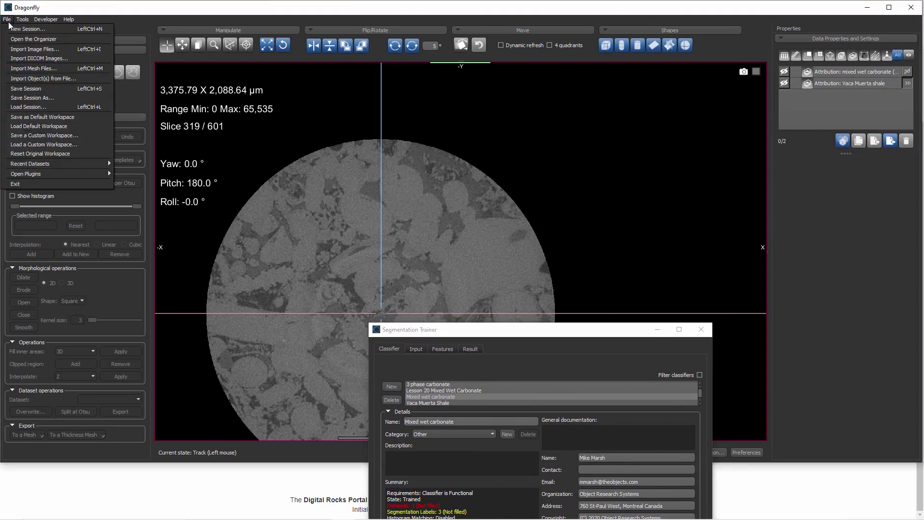
{"action": "left_click", "coordinate": [26, 49]}
{"action": "left_click", "coordinate": [622, 133]}
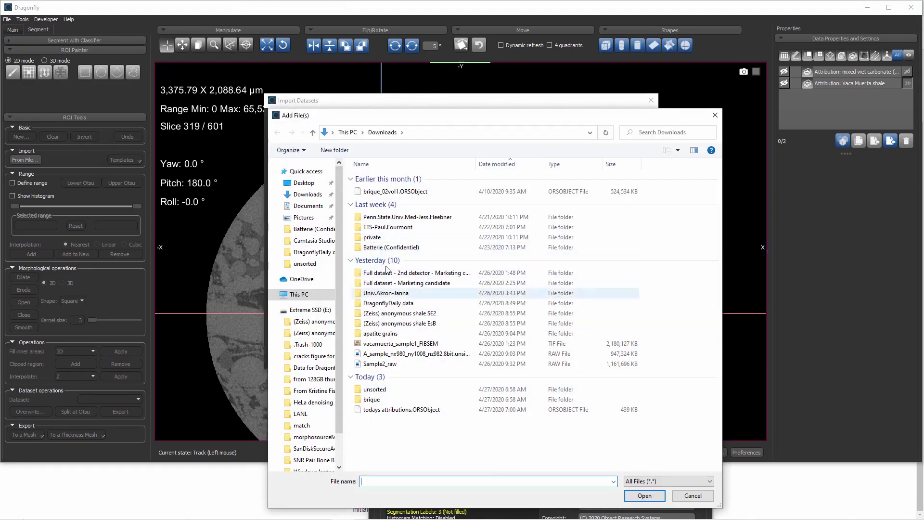
{"action": "left_click", "coordinate": [384, 344]}
{"action": "double_click", "coordinate": [385, 345]}
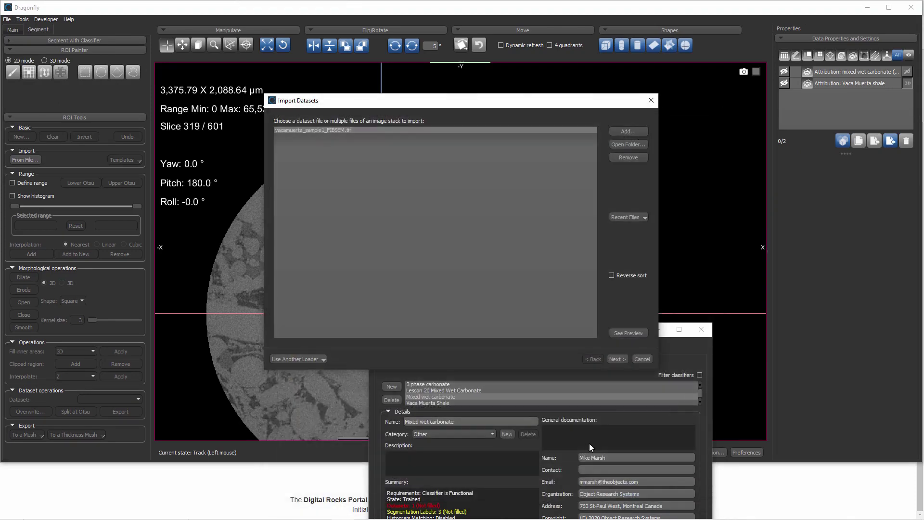
{"action": "left_click", "coordinate": [618, 359]}
Import the dataset as vacamuerta FIBSEM with image spacing X 0.0025, Y 0.0025 and Z 0.005 µm
{"action": "double_click", "coordinate": [328, 178]}
{"action": "type", "text": "0.0025"}
{"action": "double_click", "coordinate": [369, 178]}
{"action": "type", "text": "0.0025"}
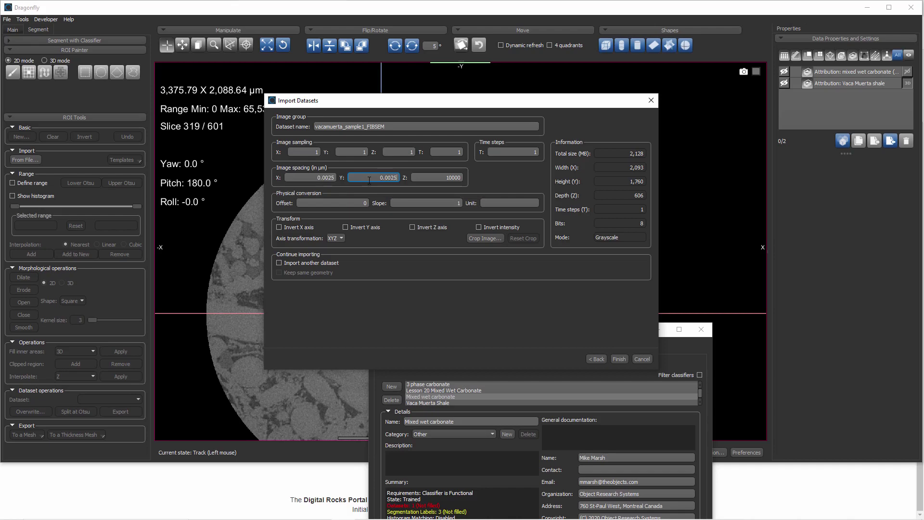
{"action": "key", "text": "Tab"}
{"action": "type", "text": "0.005"}
{"action": "double_click", "coordinate": [350, 126]}
{"action": "left_click_drag", "start_coordinate": [344, 126], "coordinate": [388, 127]}
{"action": "type", "text": "FIBSEM"}
{"action": "left_click", "coordinate": [621, 359]}
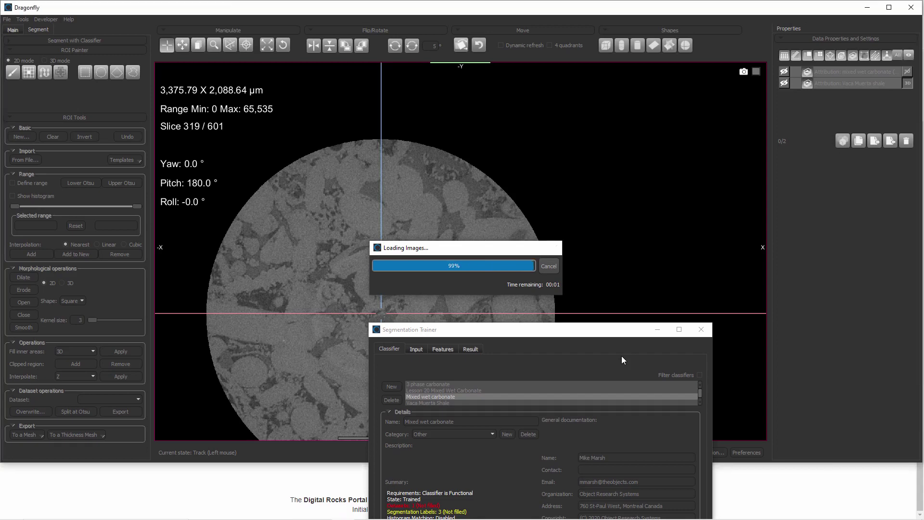
Return the maximized slice view to the four-view layout and activate the 3D view
{"action": "middle_click_drag", "start_coordinate": [449, 203], "coordinate": [494, 154]}
{"action": "left_click", "coordinate": [784, 71]}
{"action": "right_click", "coordinate": [406, 219]}
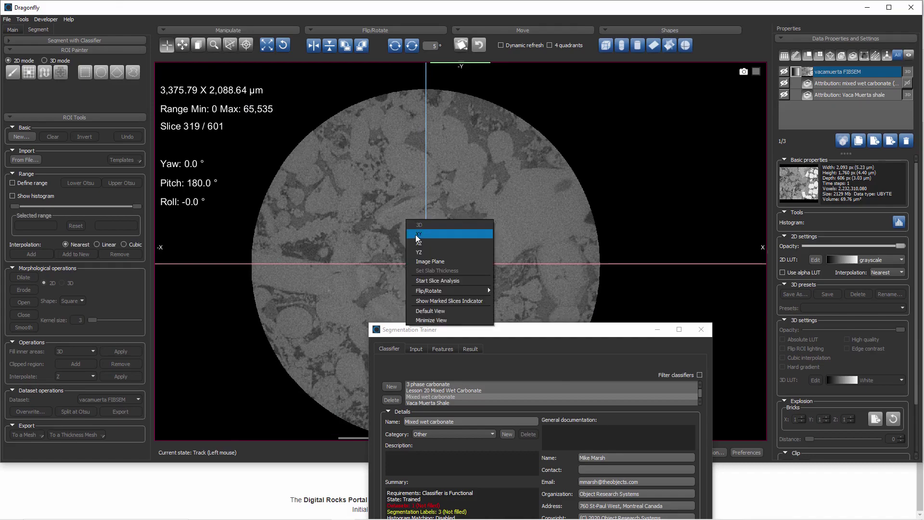
{"action": "left_click", "coordinate": [431, 320]}
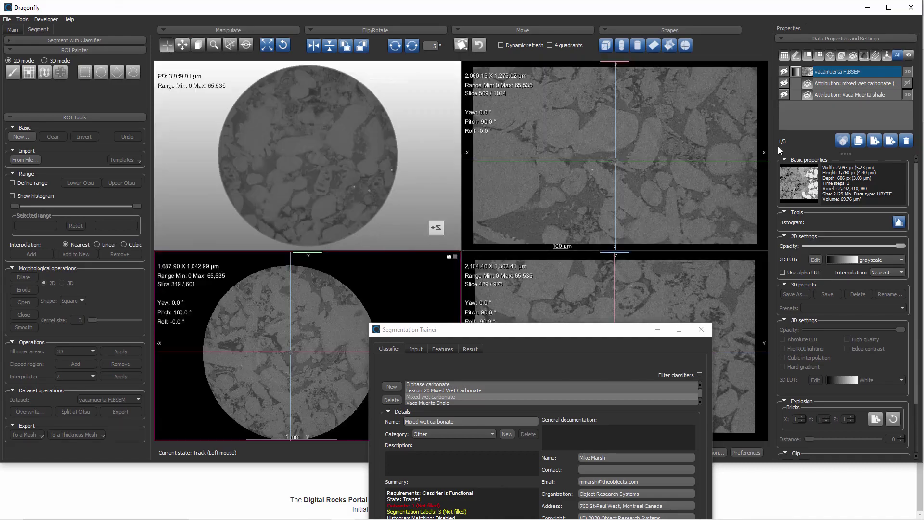
{"action": "left_click", "coordinate": [386, 195]}
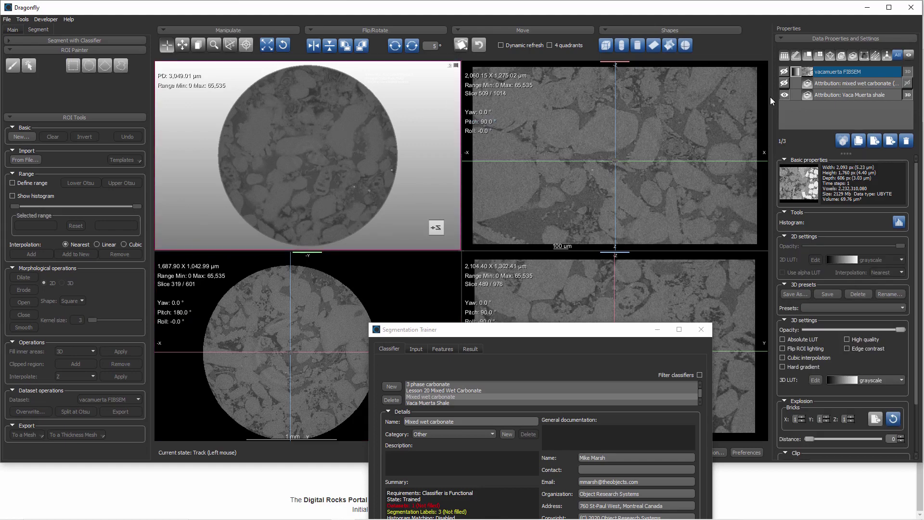
Maximize the XY slice view and switch its orientation to XZ
{"action": "double_click", "coordinate": [317, 280]}
{"action": "right_click", "coordinate": [336, 265]}
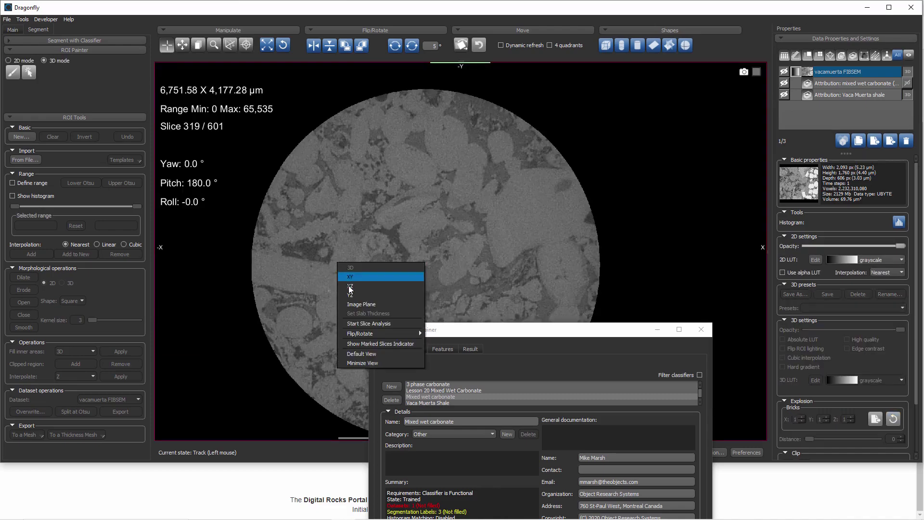
{"action": "left_click", "coordinate": [350, 286]}
{"action": "right_click", "coordinate": [346, 263]}
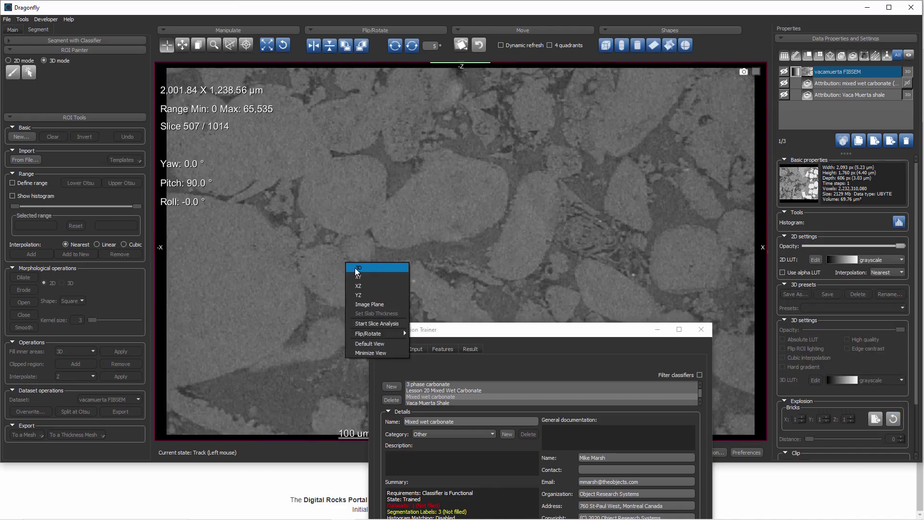
{"action": "key", "text": "Escape"}
Close the Segmentation Trainer and show the vacamuerta FIBSEM dataset in the four-view layout
{"action": "left_click", "coordinate": [701, 330]}
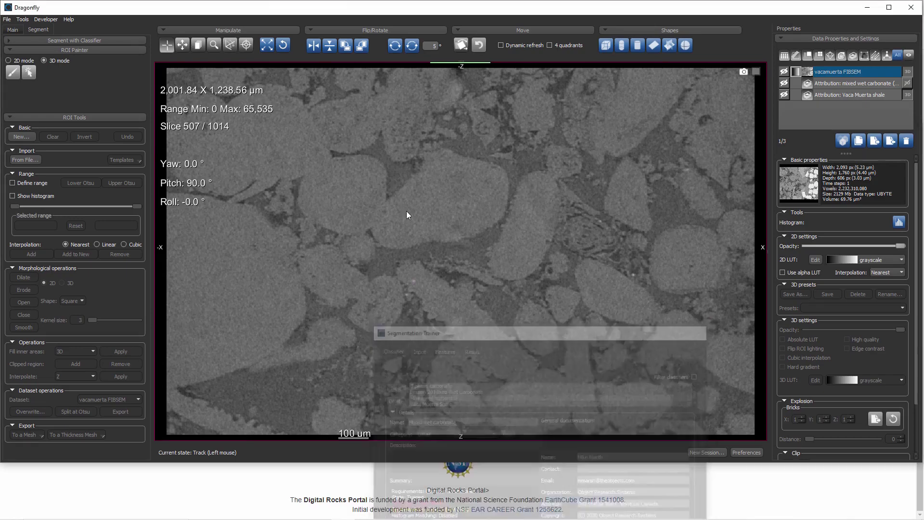
{"action": "double_click", "coordinate": [406, 210]}
{"action": "left_click", "coordinate": [784, 95]}
{"action": "left_click", "coordinate": [784, 71]}
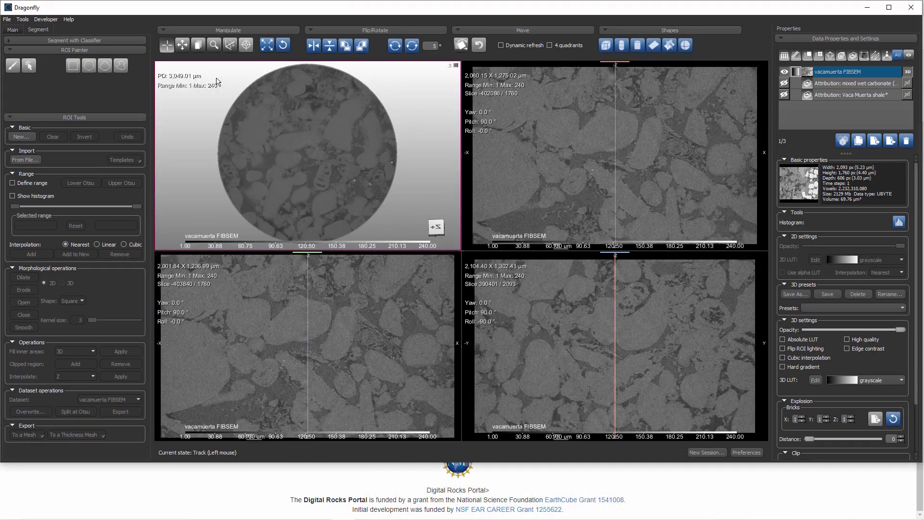
Reset all four views of the vacamuerta FIBSEM dataset and pan the volume in the 3D view
{"action": "left_click", "coordinate": [182, 44]}
{"action": "left_click", "coordinate": [282, 45]}
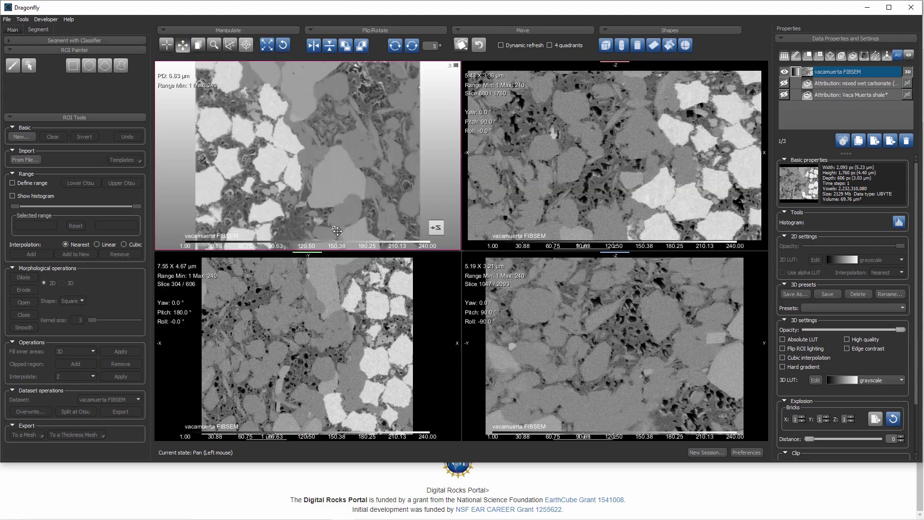
{"action": "left_click_drag", "start_coordinate": [342, 178], "coordinate": [422, 184]}
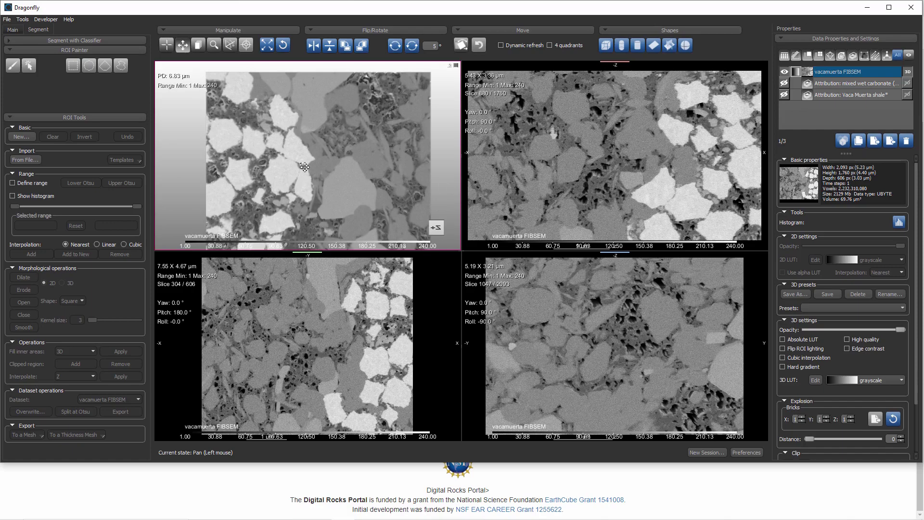
Maximize the XY slice view and frame the whole slice in it
{"action": "double_click", "coordinate": [346, 299]}
{"action": "right_click_drag", "start_coordinate": [397, 192], "coordinate": [419, 304]}
{"action": "left_click_drag", "start_coordinate": [416, 289], "coordinate": [381, 188]}
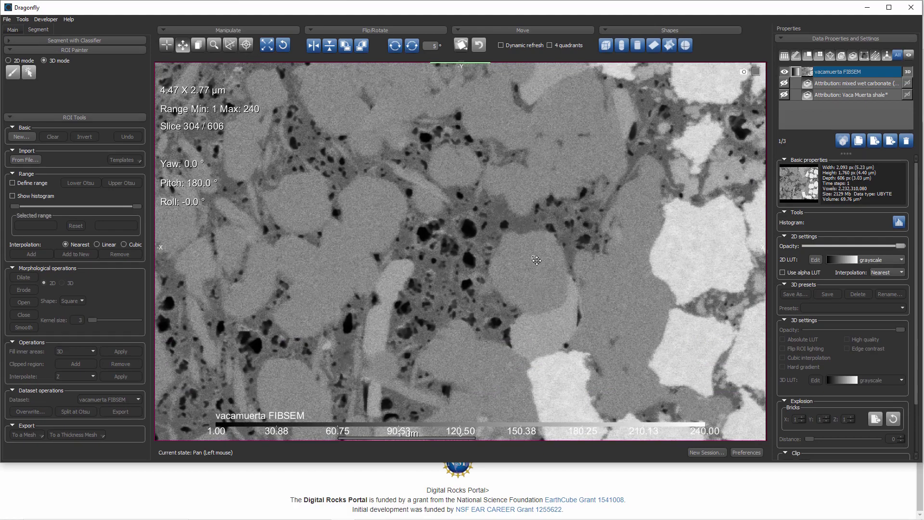
{"action": "left_click_drag", "start_coordinate": [480, 257], "coordinate": [470, 249]}
{"action": "scroll", "coordinate": [471, 249], "scroll_direction": "down", "scroll_amount": 2}
{"action": "scroll", "coordinate": [442, 196], "scroll_direction": "down", "scroll_amount": 3}
{"action": "left_click_drag", "start_coordinate": [443, 195], "coordinate": [490, 251]}
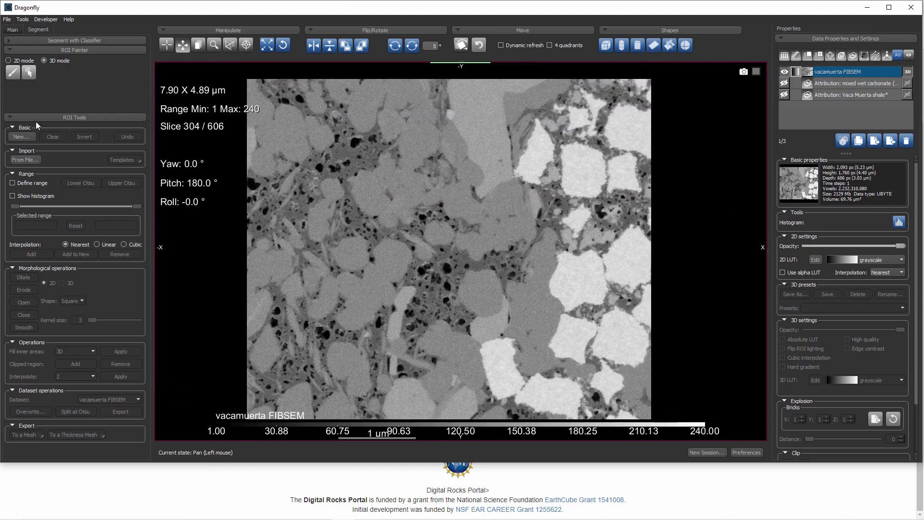
Create two new regions of interest named pore and silic on the vacamuerta FIBSEM geometry
{"action": "left_click", "coordinate": [34, 51]}
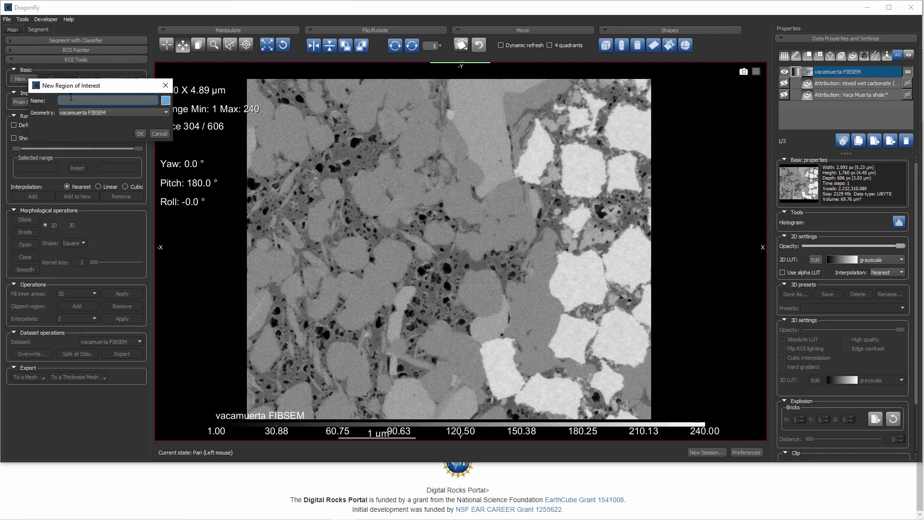
{"action": "key", "text": "Return"}
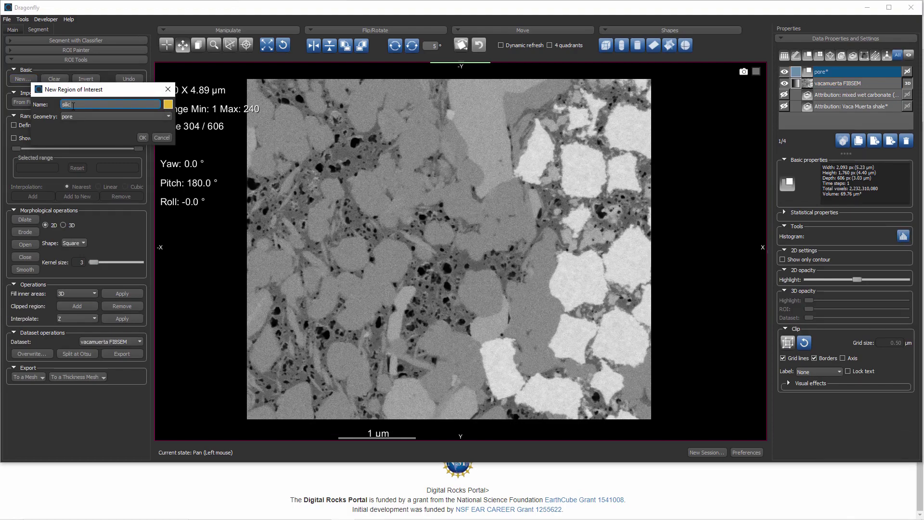
{"action": "left_click", "coordinate": [73, 104]}
{"action": "type", "text": "silic"}
{"action": "left_click", "coordinate": [142, 138]}
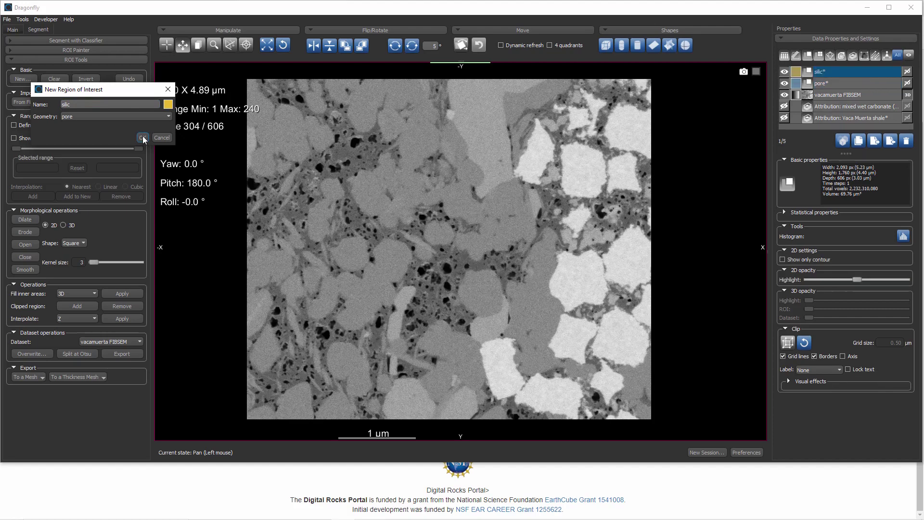
Create a new region of interest named other with the same geometry as silic
{"action": "left_click", "coordinate": [30, 79]}
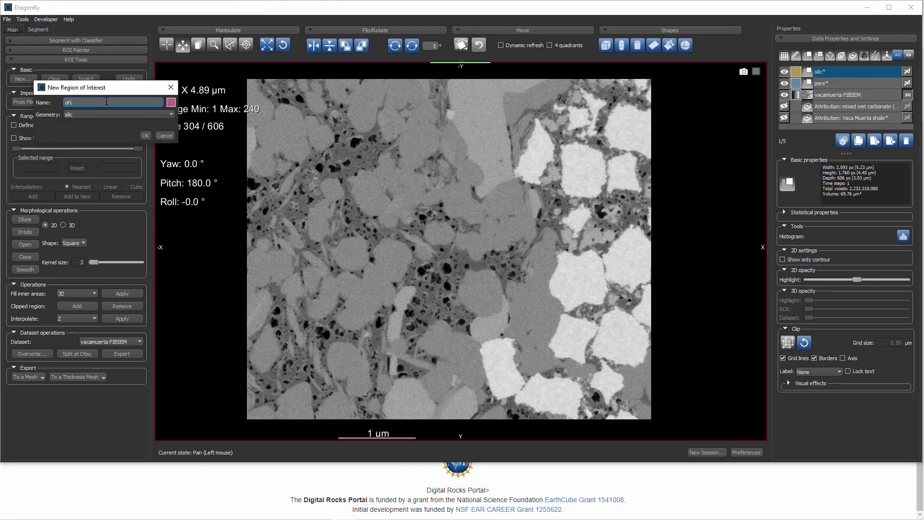
{"action": "type", "text": "other"}
{"action": "key", "text": "Return"}
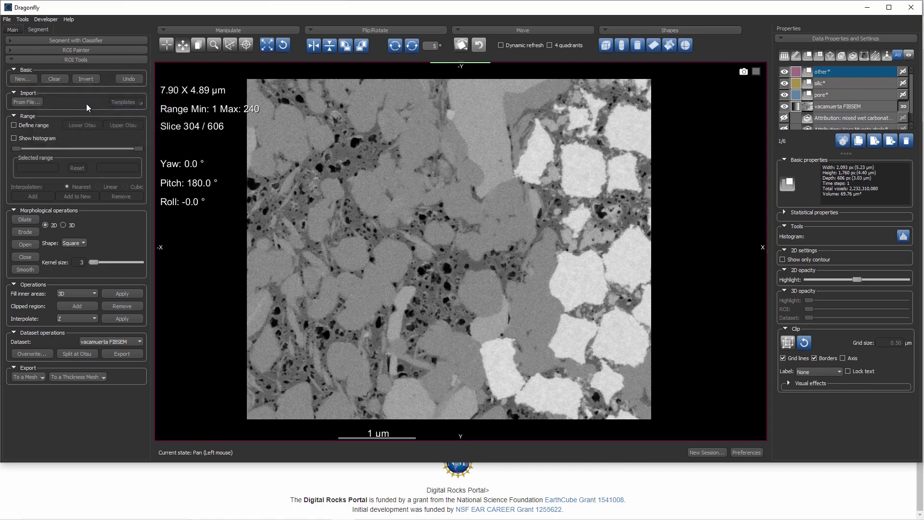
Create a region of interest named organic and give it the dark green colour #005f00
{"action": "left_click", "coordinate": [33, 80]}
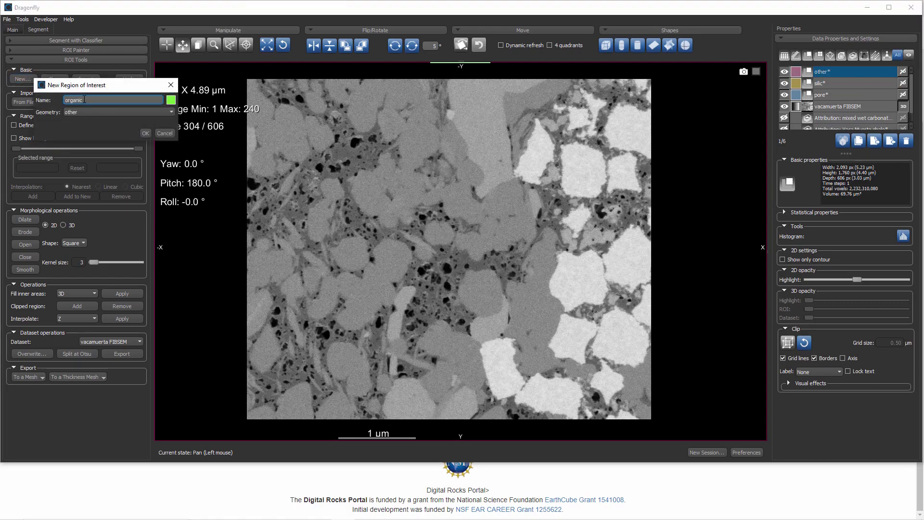
{"action": "left_click", "coordinate": [171, 99]}
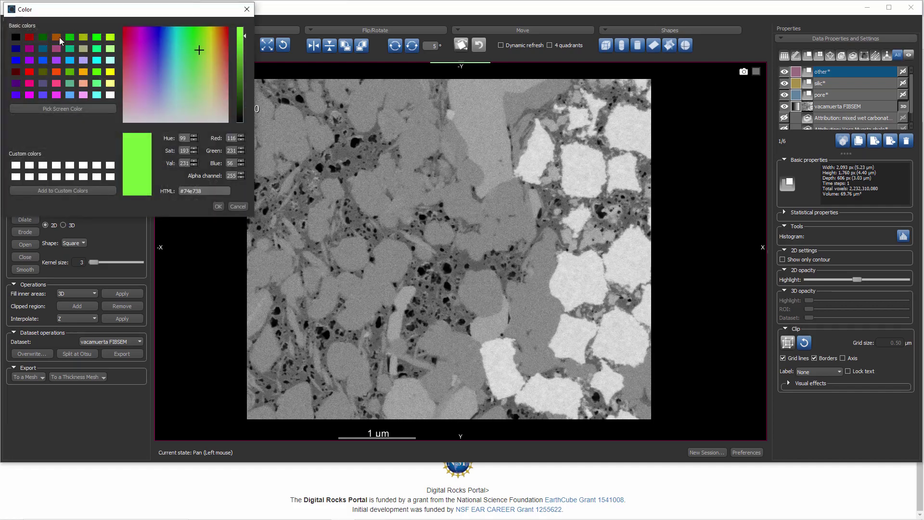
{"action": "left_click", "coordinate": [71, 37]}
{"action": "left_click_drag", "start_coordinate": [246, 65], "coordinate": [242, 87]}
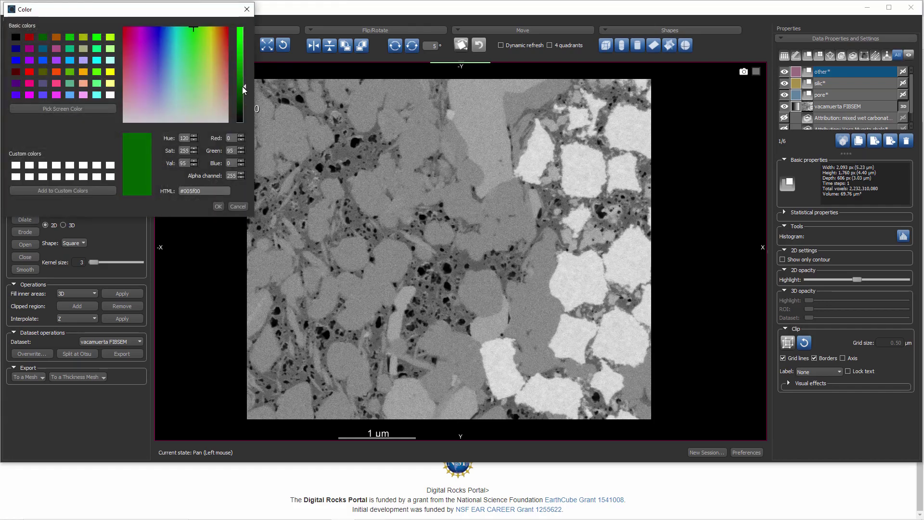
{"action": "left_click", "coordinate": [218, 206]}
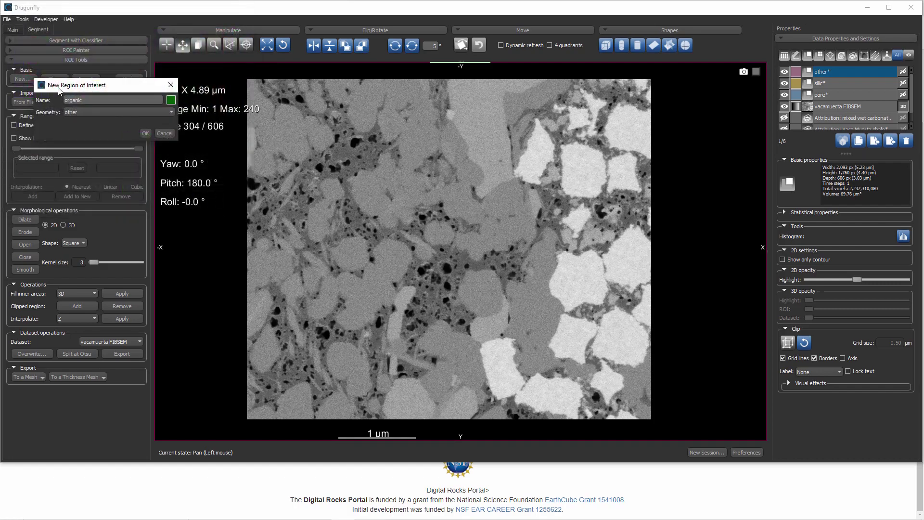
{"action": "left_click", "coordinate": [145, 133]}
Create a region of interest named pyrite and give it the orange colour #e2971e
{"action": "left_click", "coordinate": [24, 77]}
{"action": "type", "text": "pyrite"}
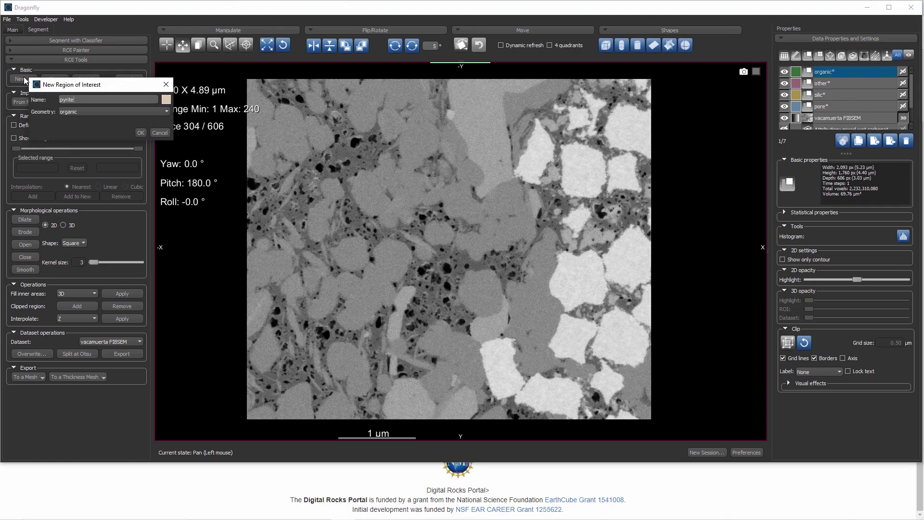
{"action": "left_click", "coordinate": [167, 100]}
{"action": "left_click_drag", "start_coordinate": [193, 72], "coordinate": [217, 39]}
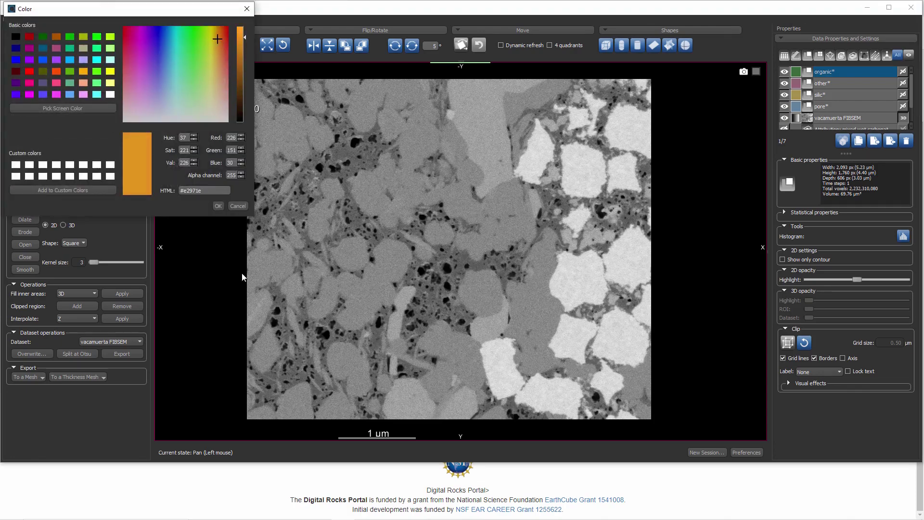
{"action": "left_click", "coordinate": [219, 206]}
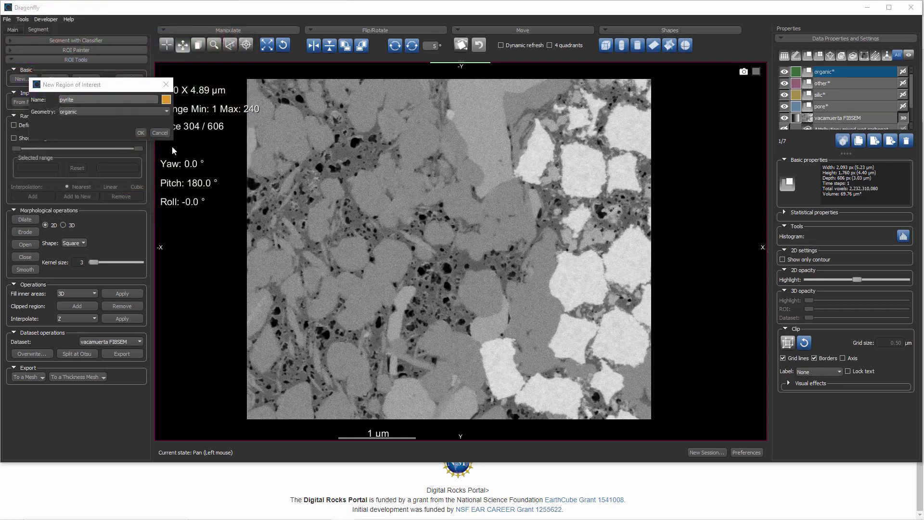
{"action": "left_click", "coordinate": [141, 133]}
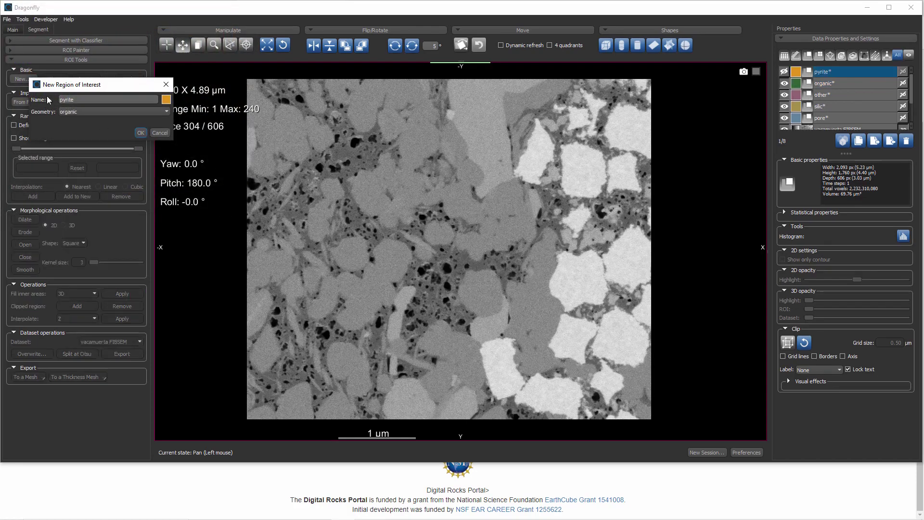
Paint the middle of a white grain in the slice's upper right into pyrite with the 2D circular brush
{"action": "left_click", "coordinate": [36, 50]}
{"action": "left_click", "coordinate": [13, 72]}
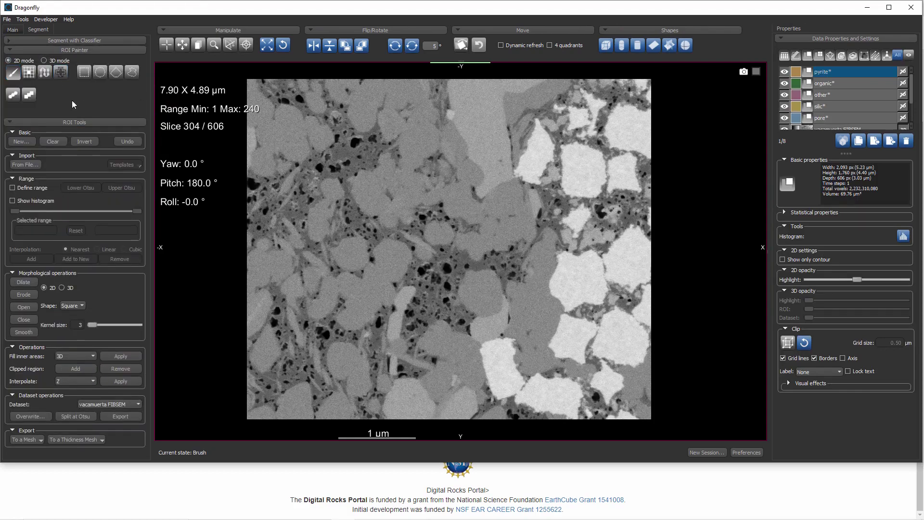
{"action": "left_click", "coordinate": [13, 94]}
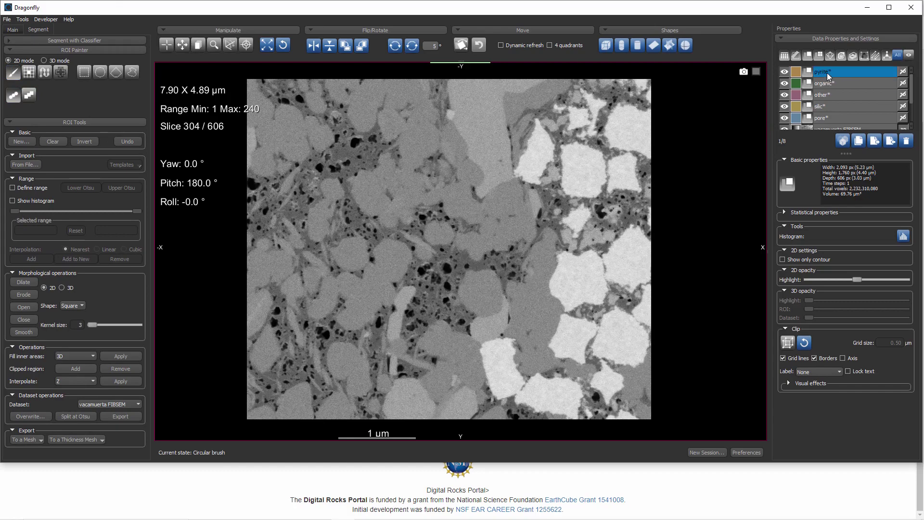
{"action": "left_click_drag", "start_coordinate": [582, 168], "coordinate": [586, 182], "text": "ctrl"}
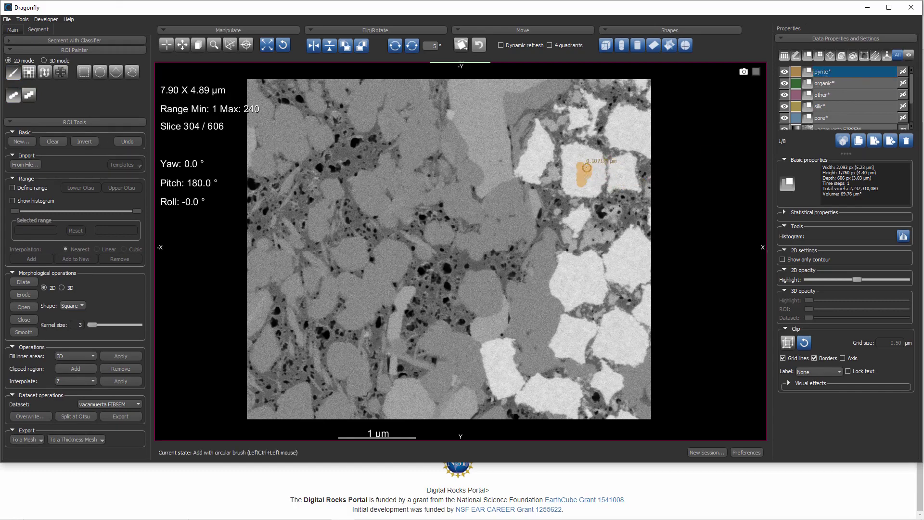
Fill the rest of the partly painted white grain into pyrite with Smart Grid segmentation
{"action": "scroll", "coordinate": [592, 168], "scroll_direction": "up", "scroll_amount": 3}
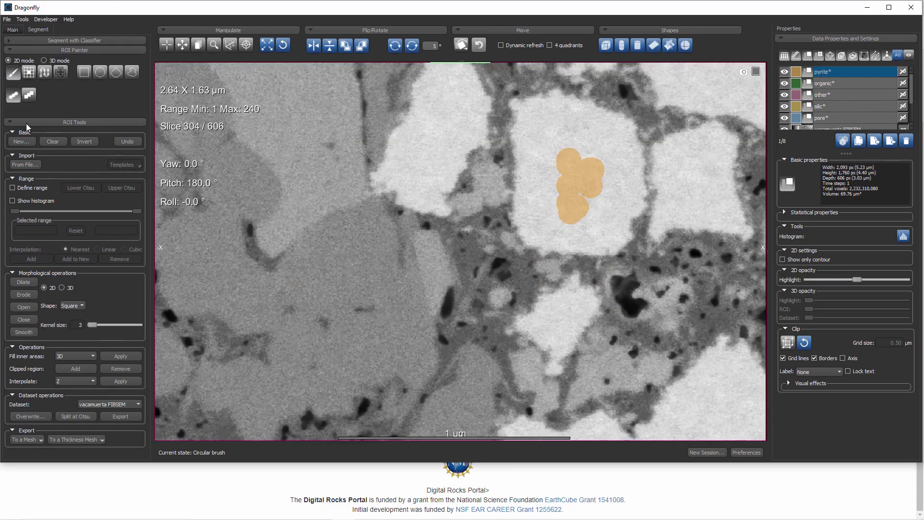
{"action": "left_click", "coordinate": [29, 72]}
{"action": "mouse_move", "coordinate": [527, 116]}
{"action": "left_mouse_down", "text": "ctrl"}
{"action": "mouse_move", "coordinate": [544, 120]}
{"action": "mouse_move", "coordinate": [534, 145]}
{"action": "mouse_move", "coordinate": [543, 198]}
{"action": "mouse_move", "coordinate": [534, 190]}
{"action": "mouse_move", "coordinate": [539, 178]}
{"action": "mouse_move", "coordinate": [606, 193]}
{"action": "mouse_move", "coordinate": [590, 227]}
{"action": "mouse_move", "coordinate": [629, 175]}
{"action": "mouse_move", "coordinate": [610, 136]}
{"action": "mouse_move", "coordinate": [580, 154]}
{"action": "left_mouse_up", "text": "ctrl"}
Label grey mineral grains at the slice's centre, upper edge and lower right as silic with Smart Grid segmentation
{"action": "key", "text": "z"}
{"action": "right_click_drag", "start_coordinate": [579, 128], "coordinate": [588, 174]}
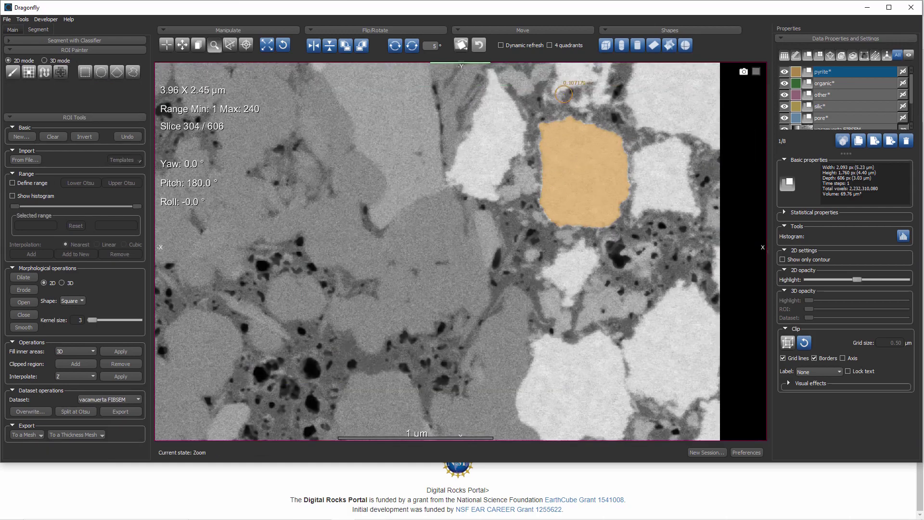
{"action": "left_click", "coordinate": [823, 106]}
{"action": "mouse_move", "coordinate": [425, 254]}
{"action": "left_mouse_down", "text": "ctrl"}
{"action": "mouse_move", "coordinate": [420, 283]}
{"action": "mouse_move", "coordinate": [395, 278]}
{"action": "mouse_move", "coordinate": [341, 234]}
{"action": "mouse_move", "coordinate": [369, 198]}
{"action": "left_mouse_up", "text": "ctrl"}
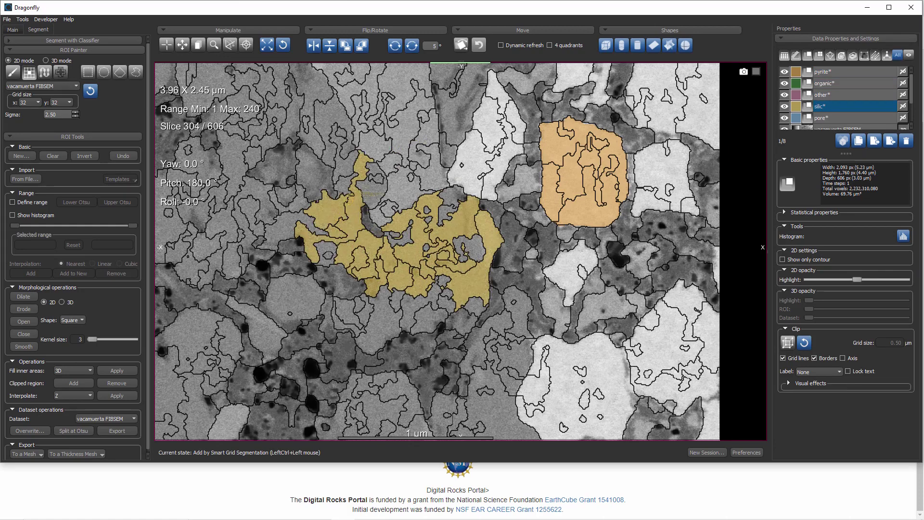
{"action": "scroll", "coordinate": [429, 309], "scroll_direction": "down", "scroll_amount": 4}
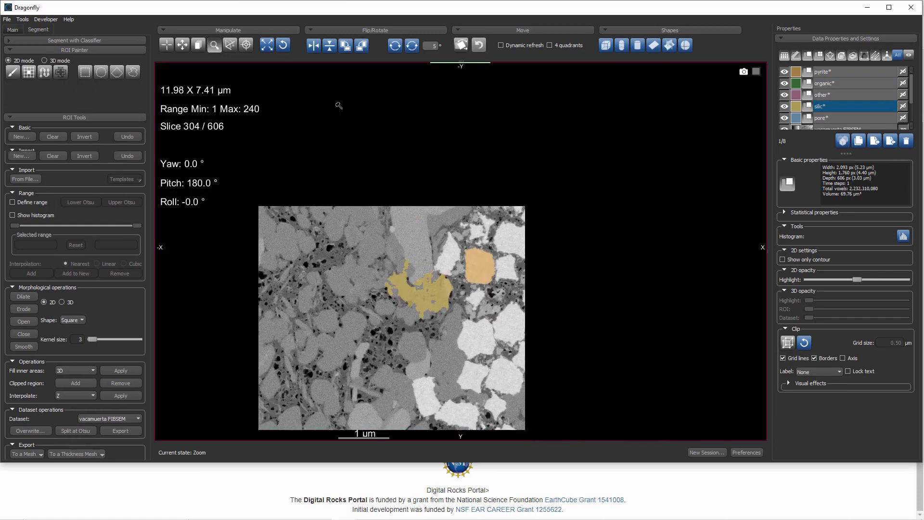
{"action": "key", "text": "ctrl"}
{"action": "mouse_move", "coordinate": [369, 223]}
{"action": "left_mouse_down", "text": "ctrl"}
{"action": "mouse_move", "coordinate": [358, 212]}
{"action": "mouse_move", "coordinate": [340, 238]}
{"action": "left_mouse_up", "text": "ctrl"}
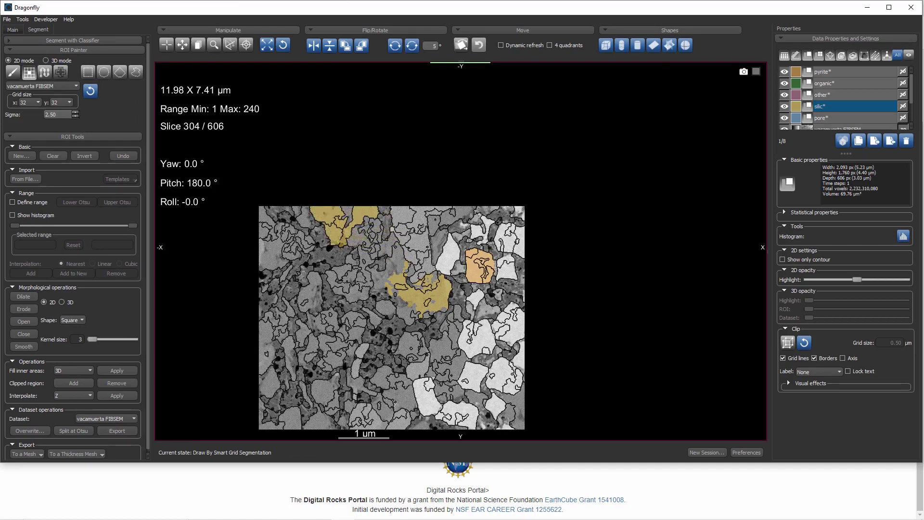
{"action": "left_click", "coordinate": [453, 349], "text": "ctrl"}
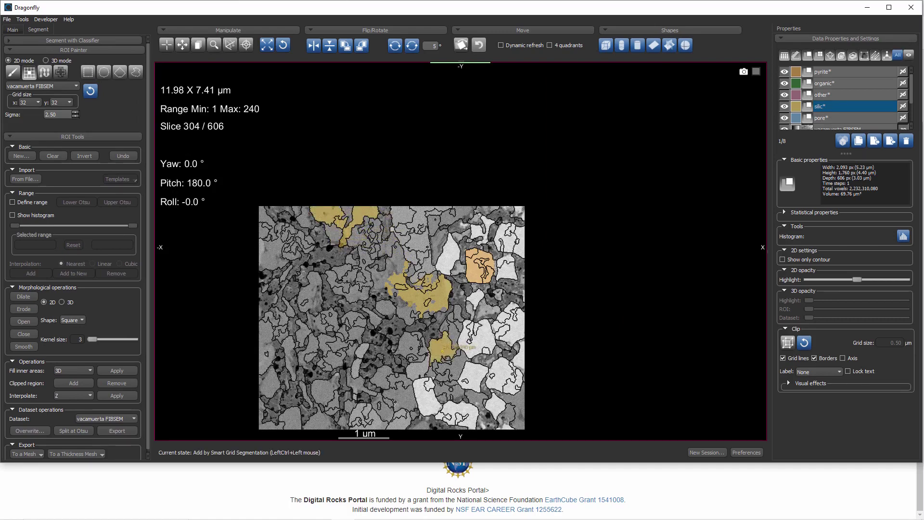
Label the lighter grey grain above the central silic patch as other with Smart Grid segmentation
{"action": "left_click", "coordinate": [824, 94]}
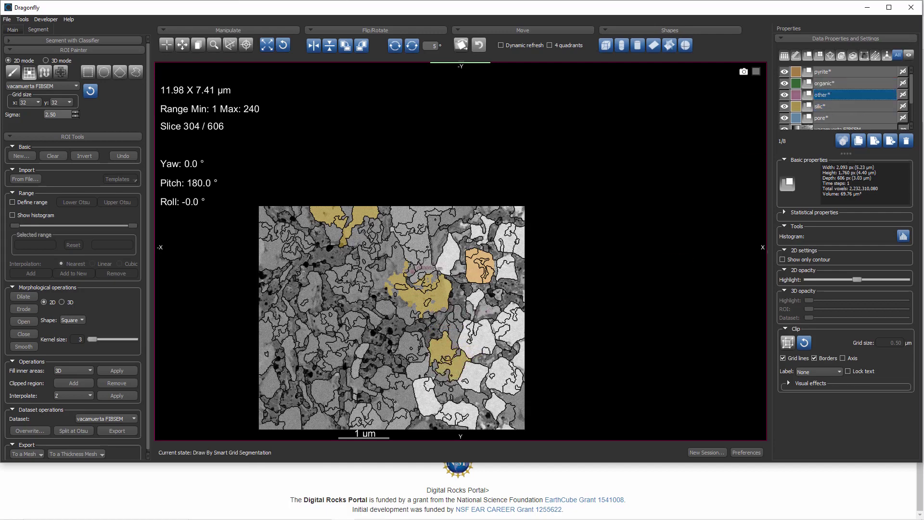
{"action": "right_click_drag", "start_coordinate": [457, 384], "coordinate": [503, 421]}
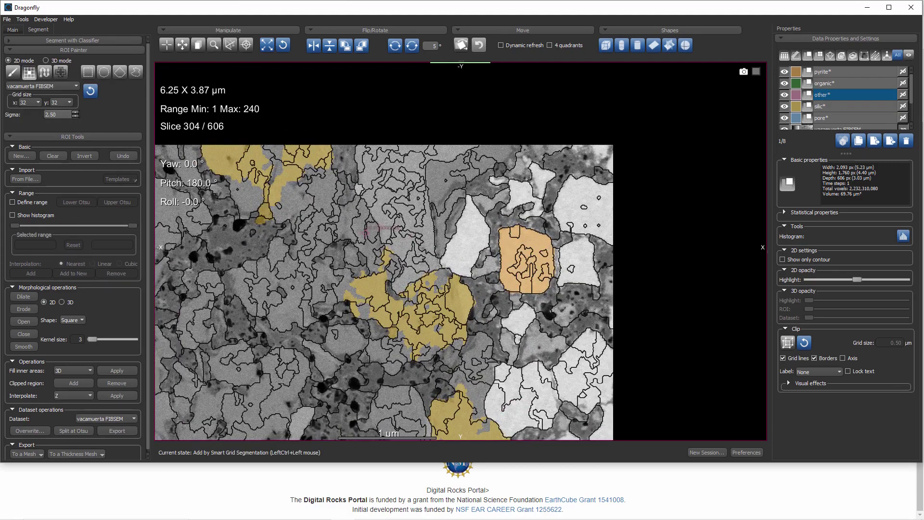
{"action": "right_click_drag", "start_coordinate": [385, 236], "coordinate": [385, 248]}
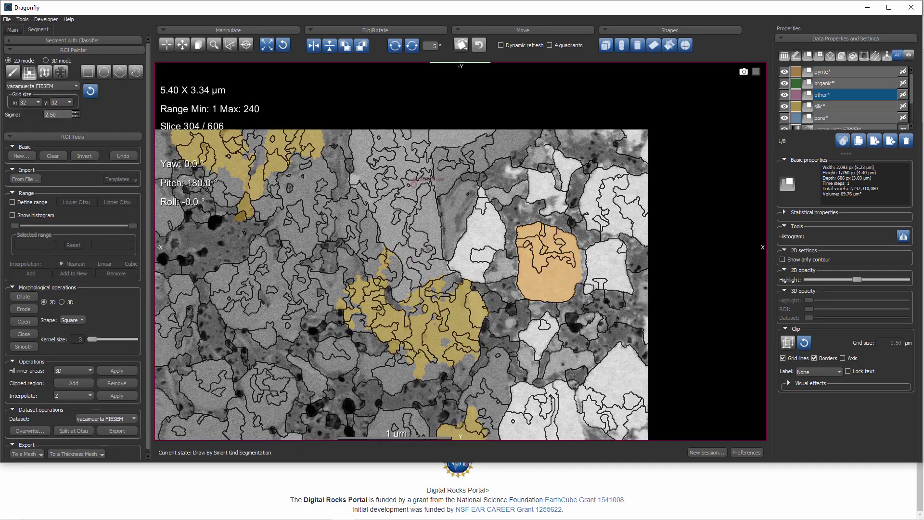
{"action": "left_click", "coordinate": [411, 157], "text": "ctrl"}
{"action": "mouse_move", "coordinate": [411, 162]}
{"action": "left_mouse_down", "text": "ctrl"}
{"action": "mouse_move", "coordinate": [433, 282]}
{"action": "mouse_move", "coordinate": [395, 212]}
{"action": "mouse_move", "coordinate": [397, 150]}
{"action": "left_mouse_up", "text": "ctrl"}
{"action": "left_click", "coordinate": [361, 171], "text": "shift"}
{"action": "left_click", "coordinate": [449, 144], "text": "ctrl"}
Label four black pores in the dark matrix near the slice's centre as pore with Smart Grid segmentation
{"action": "mouse_move", "coordinate": [486, 308]}
{"action": "right_mouse_down"}
{"action": "mouse_move", "coordinate": [487, 260]}
{"action": "mouse_move", "coordinate": [536, 308]}
{"action": "mouse_move", "coordinate": [537, 464]}
{"action": "right_mouse_up"}
{"action": "left_click", "coordinate": [824, 121]}
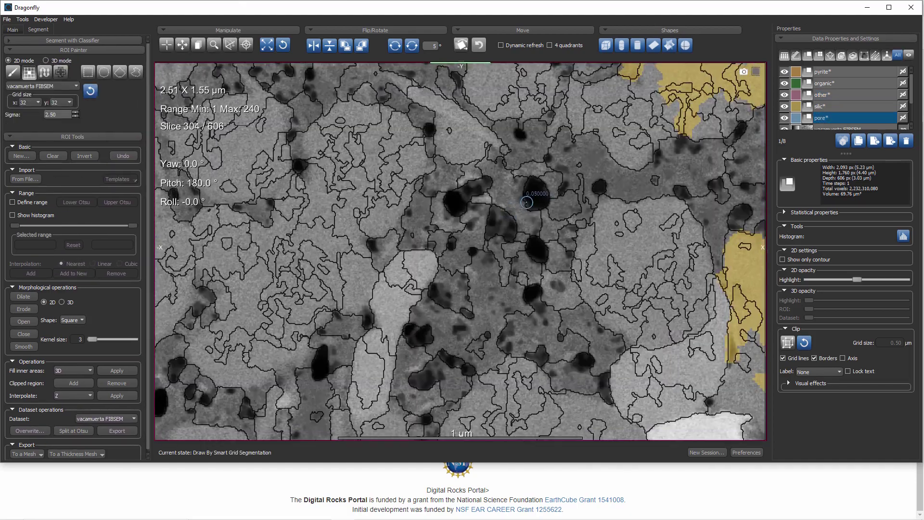
{"action": "left_click", "coordinate": [536, 195], "text": "ctrl"}
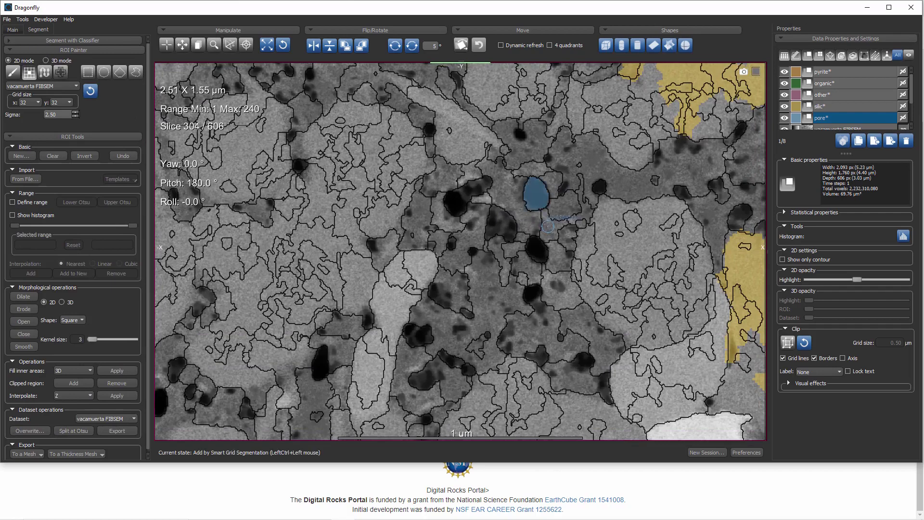
{"action": "left_click", "coordinate": [536, 247], "text": "ctrl"}
{"action": "left_click", "coordinate": [599, 186], "text": "ctrl"}
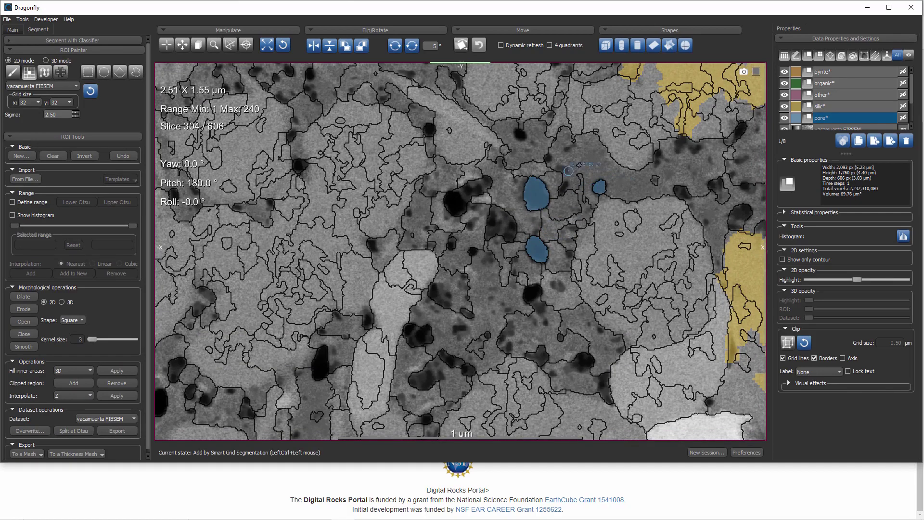
{"action": "scroll", "coordinate": [459, 204], "scroll_direction": "up", "scroll_amount": 3}
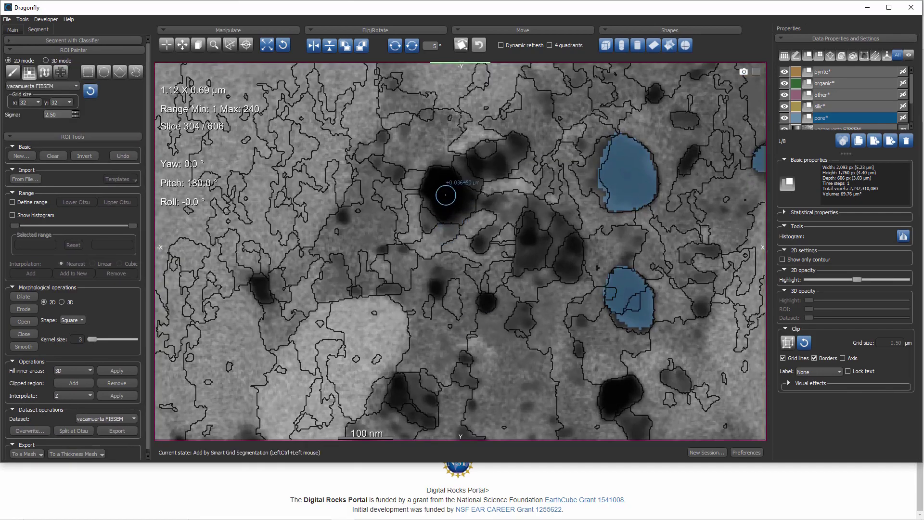
{"action": "left_click", "coordinate": [446, 195], "text": "ctrl"}
Label the dark matrix between the blue pores near the slice's centre as organic with Smart Grid segmentation
{"action": "left_click", "coordinate": [824, 83]}
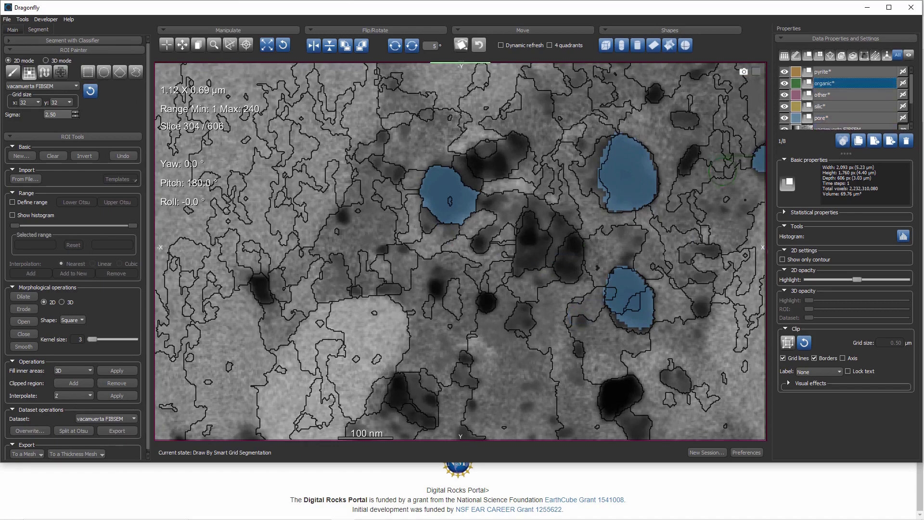
{"action": "left_click", "coordinate": [504, 366], "text": "ctrl"}
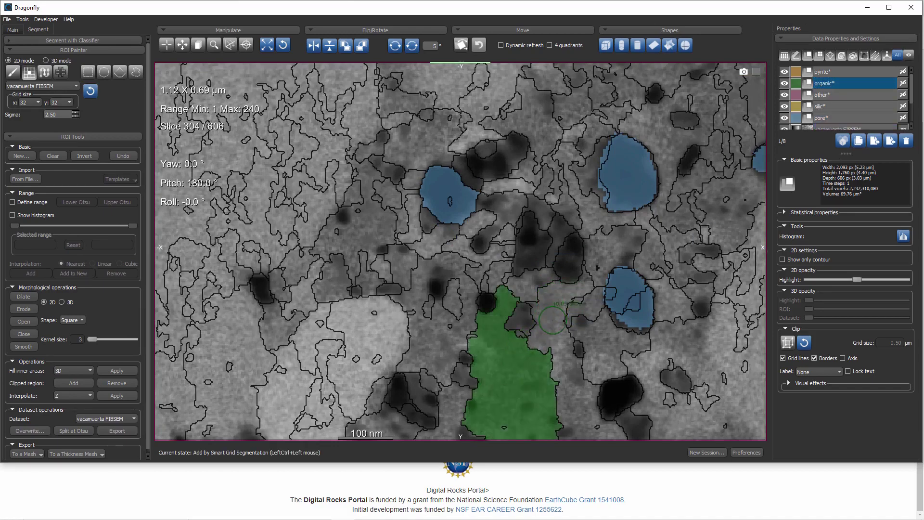
{"action": "scroll", "coordinate": [552, 320], "scroll_direction": "down", "scroll_amount": 2}
{"action": "left_click", "coordinate": [553, 307], "text": "ctrl"}
{"action": "left_click", "coordinate": [566, 249], "text": "ctrl"}
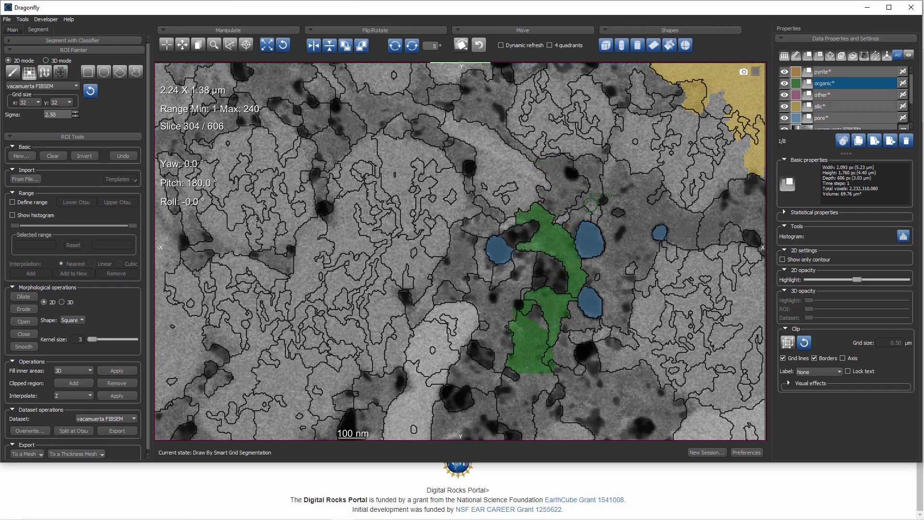
{"action": "scroll", "coordinate": [591, 204], "scroll_direction": "up", "scroll_amount": 2}
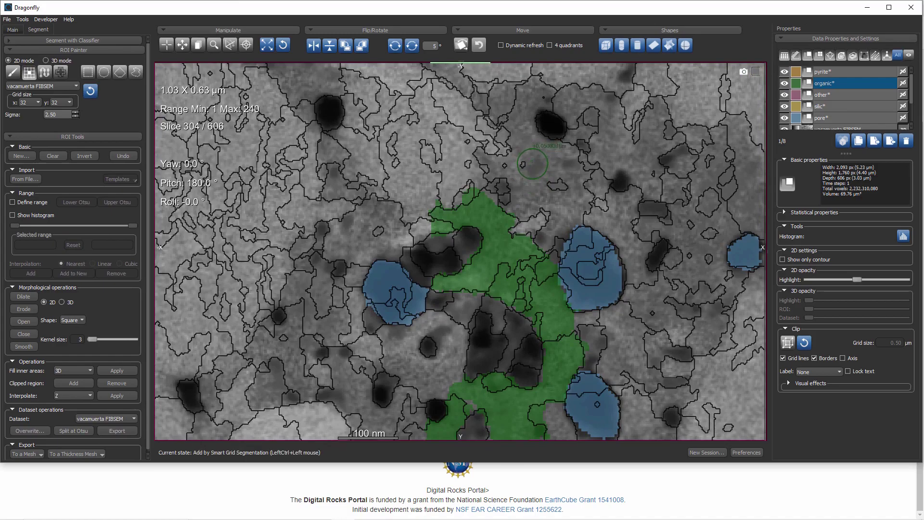
{"action": "scroll", "coordinate": [540, 196], "scroll_direction": "down", "scroll_amount": 3}
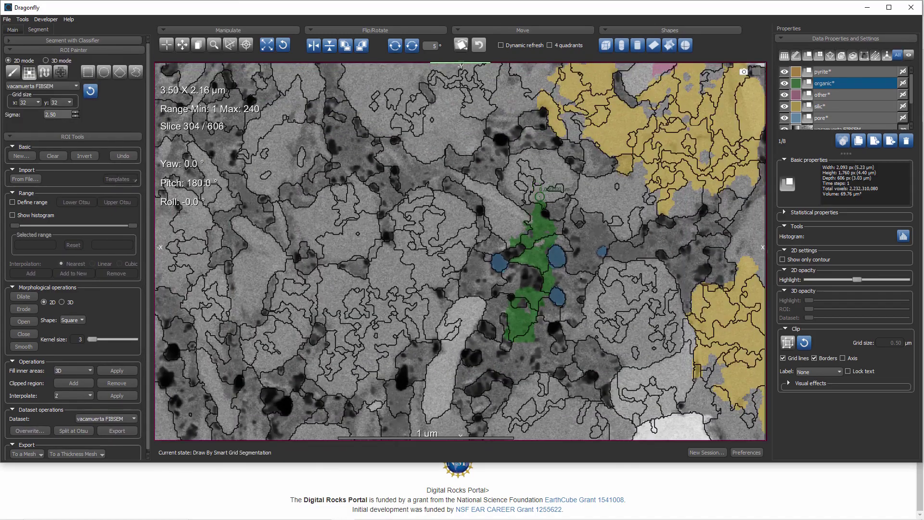
Open the Segmentation Trainer and move its window higher over the slice view
{"action": "right_click_drag", "start_coordinate": [540, 196], "coordinate": [550, 183]}
{"action": "middle_click_drag", "start_coordinate": [550, 182], "coordinate": [434, 278]}
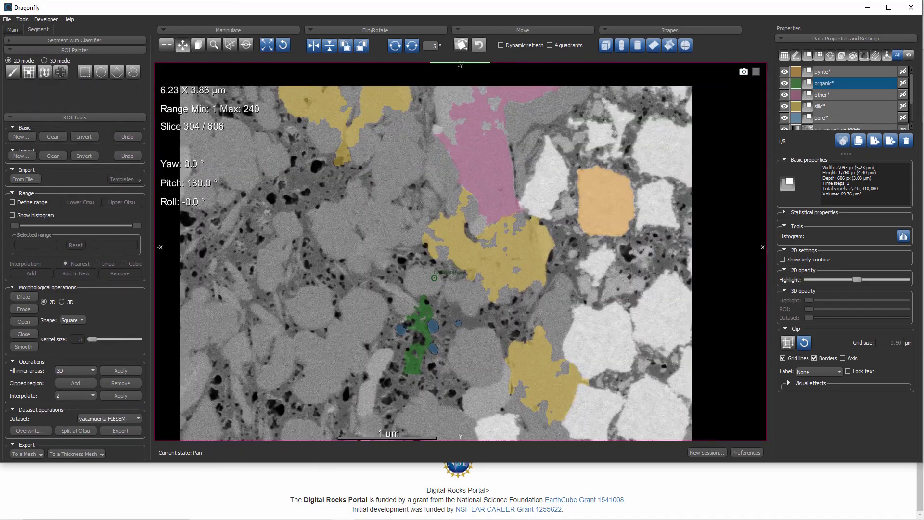
{"action": "left_click", "coordinate": [28, 72]}
{"action": "left_click", "coordinate": [23, 19]}
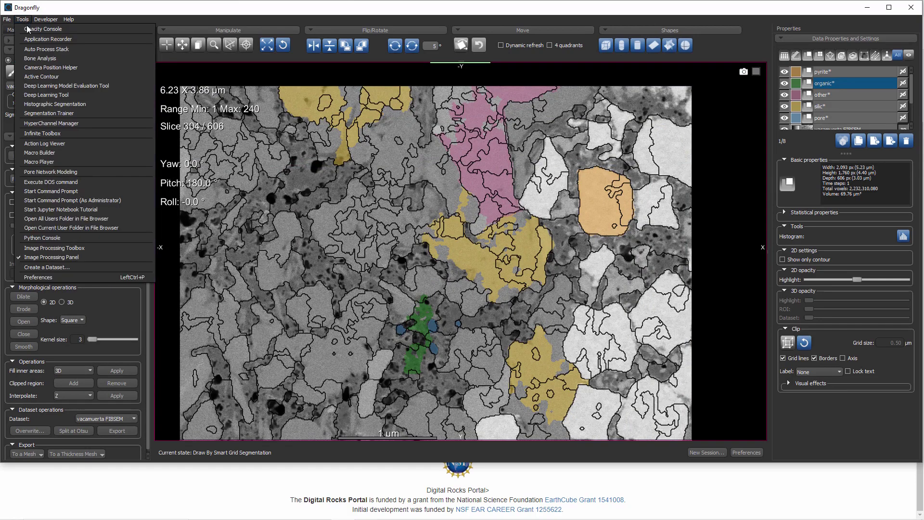
{"action": "left_click", "coordinate": [54, 112]}
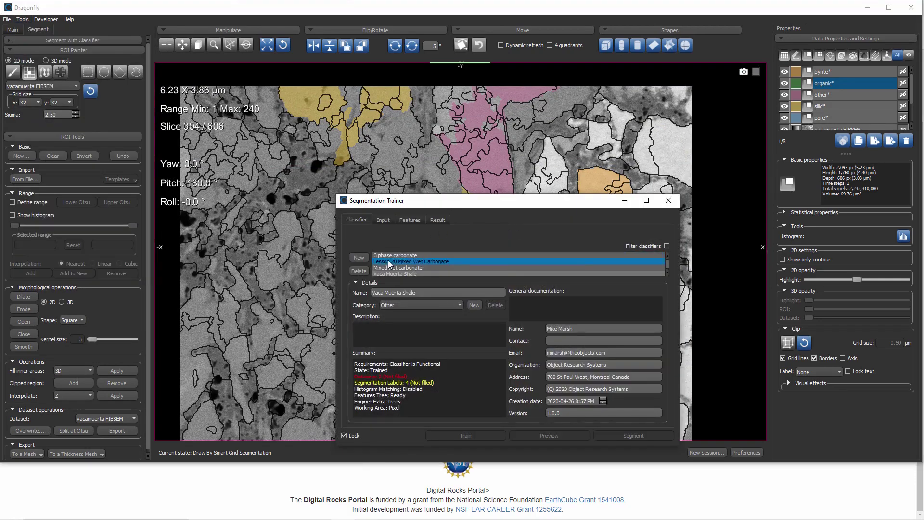
{"action": "left_click_drag", "start_coordinate": [408, 208], "coordinate": [411, 117]}
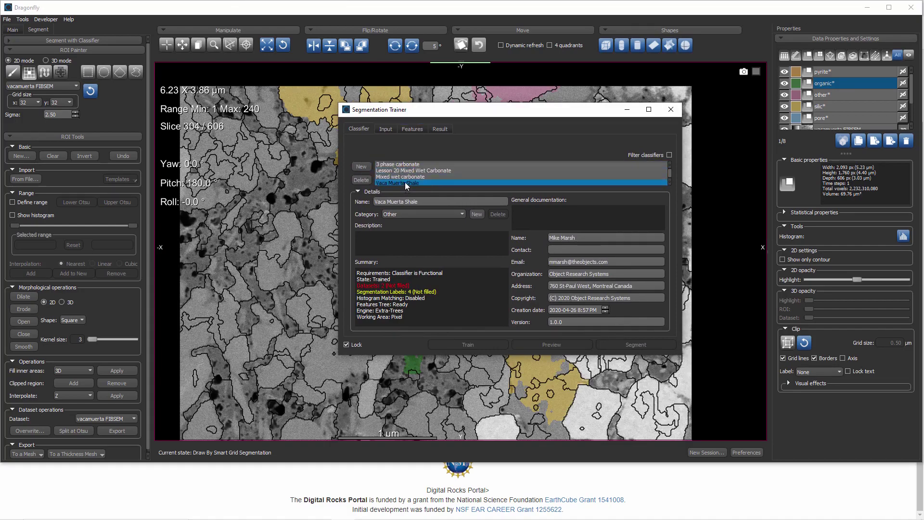
Review the inputs and segmentation labels of the existing Vaca Muerta Shale classifier against the object list
{"action": "scroll", "coordinate": [405, 183], "scroll_direction": "down", "scroll_amount": 1}
{"action": "left_click", "coordinate": [386, 129]}
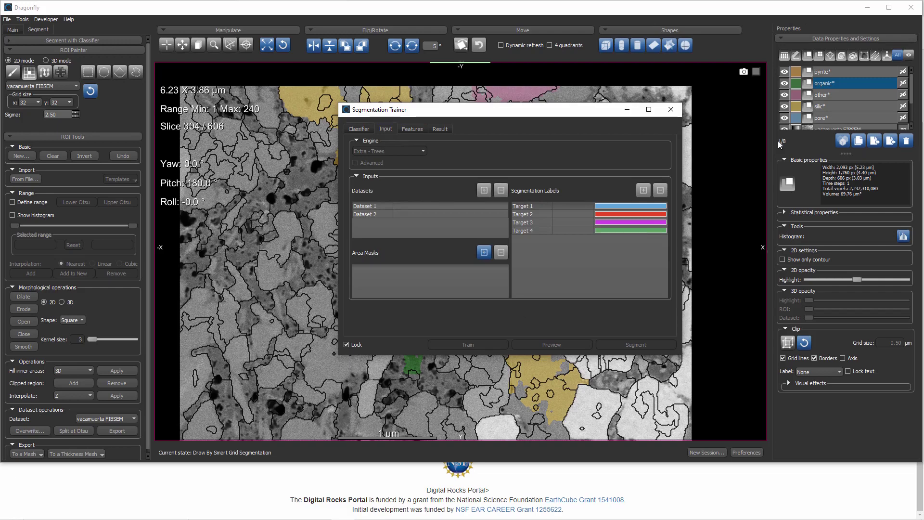
{"action": "left_click_drag", "start_coordinate": [846, 153], "coordinate": [846, 215]}
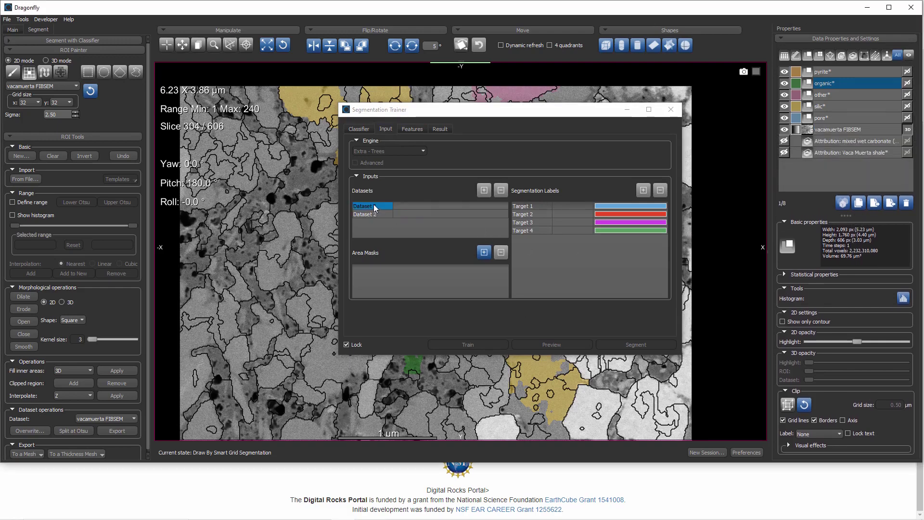
{"action": "left_click", "coordinate": [529, 230]}
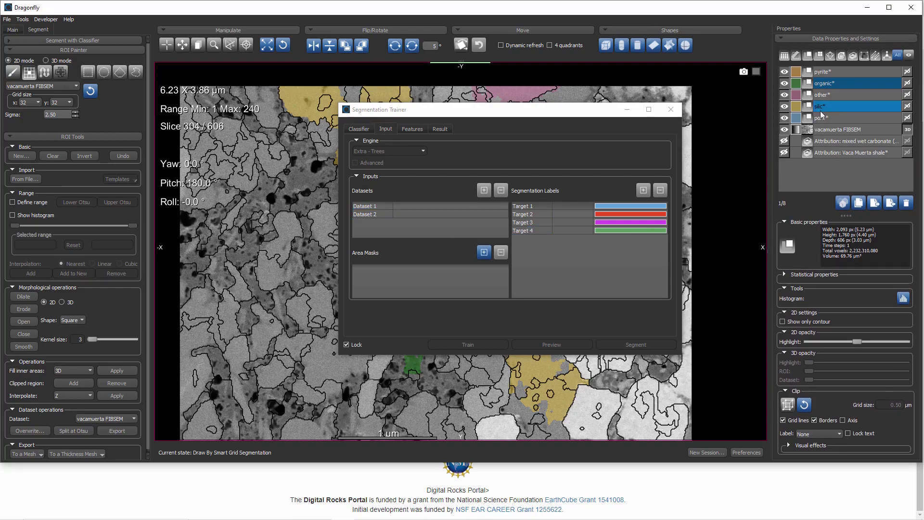
Create a new classifier and name it "Lesson 20 - Vaca Muerta"
{"action": "left_click", "coordinate": [360, 129]}
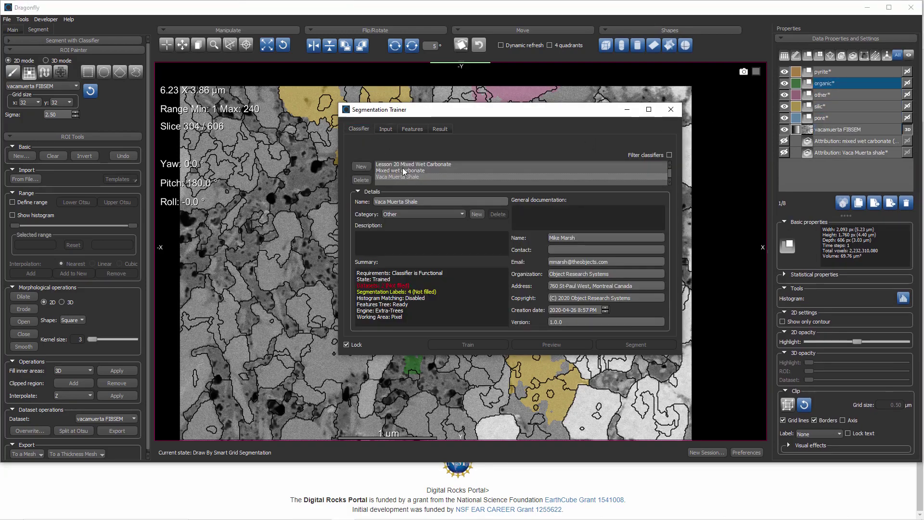
{"action": "left_click", "coordinate": [365, 168]}
{"action": "triple_click", "coordinate": [399, 197]}
{"action": "type", "text": "L"}
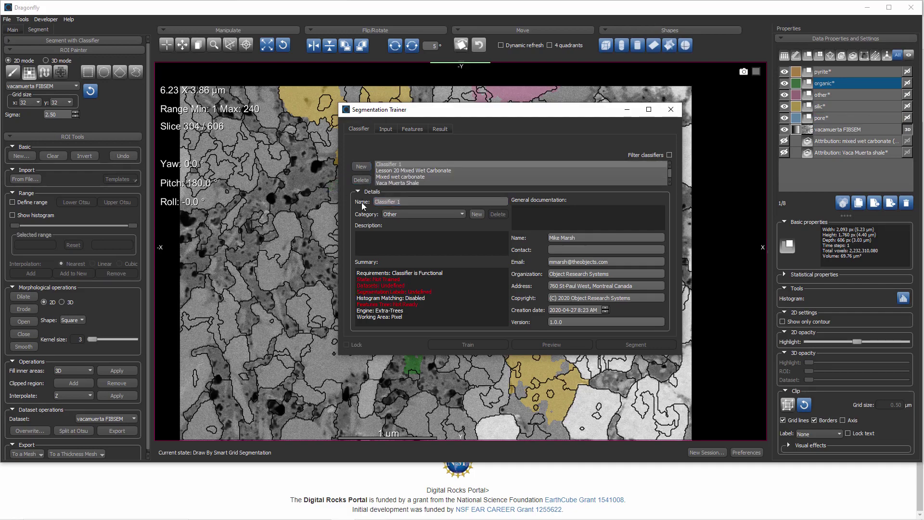
{"action": "type", "text": "esson 20 - VAca"}
{"action": "key", "text": "BackSpace"}
{"action": "key", "text": "BackSpace"}
{"action": "key", "text": "BackSpace"}
{"action": "type", "text": "aca Muerta"}
{"action": "key", "text": "Return"}
Add vacamuerta FIBSEM as the classifier's dataset and the pyrite, organic, other, silic and pore ROIs as its segmentation labels
{"action": "left_click", "coordinate": [390, 129]}
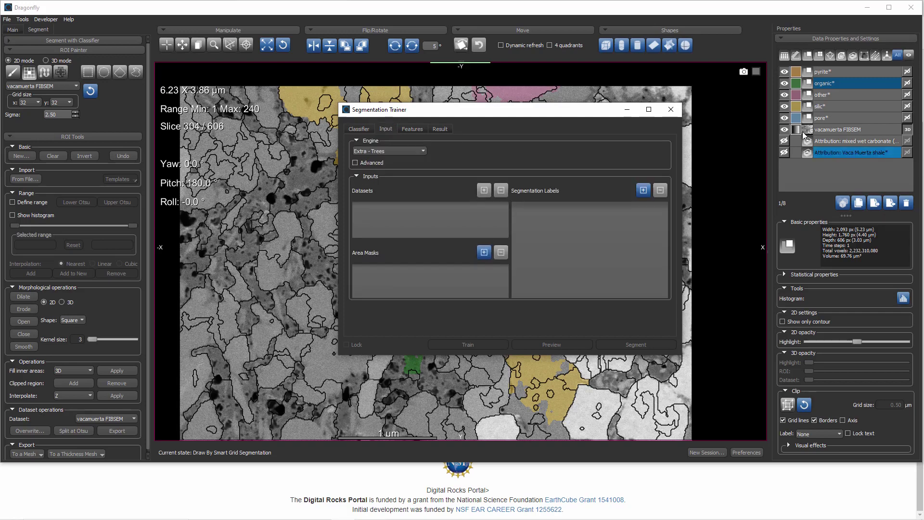
{"action": "left_click", "coordinate": [830, 129]}
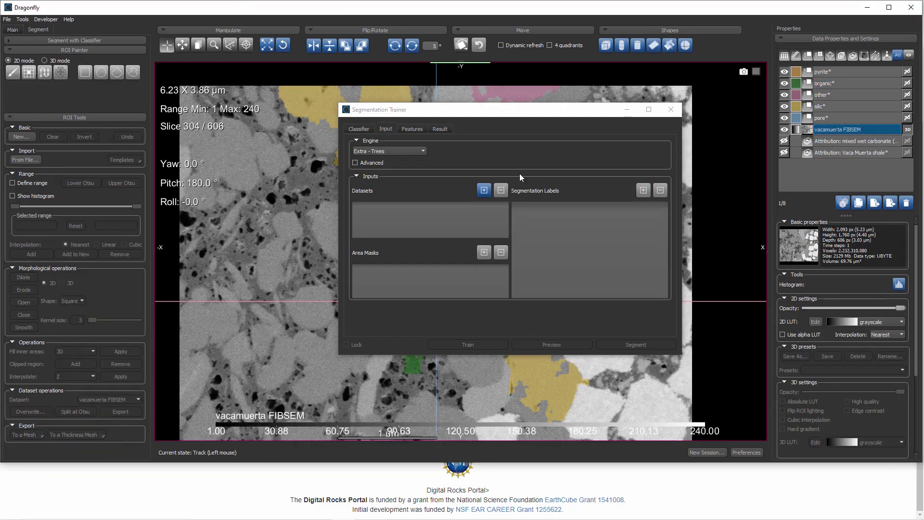
{"action": "left_click", "coordinate": [484, 190]}
{"action": "left_click", "coordinate": [877, 72]}
{"action": "left_click", "coordinate": [856, 118], "text": "shift"}
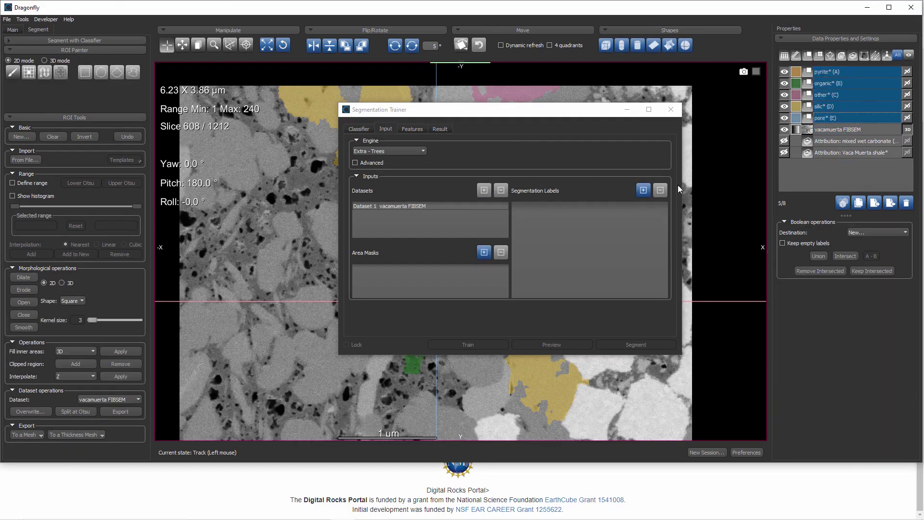
{"action": "left_click", "coordinate": [643, 190]}
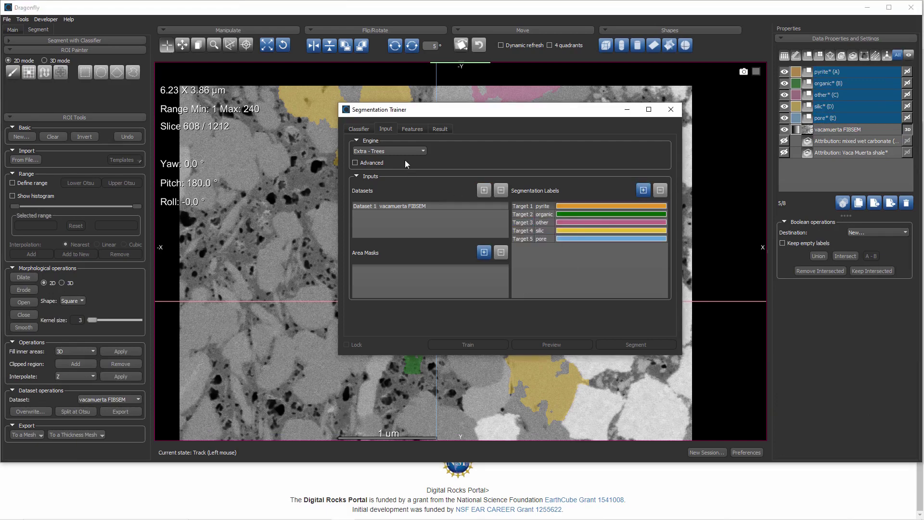
Add the Activation Map 1 and 2 feature to Dataset 1 of the classifier
{"action": "left_click", "coordinate": [411, 129]}
{"action": "left_click_drag", "start_coordinate": [665, 228], "coordinate": [666, 198]}
{"action": "left_click", "coordinate": [597, 206]}
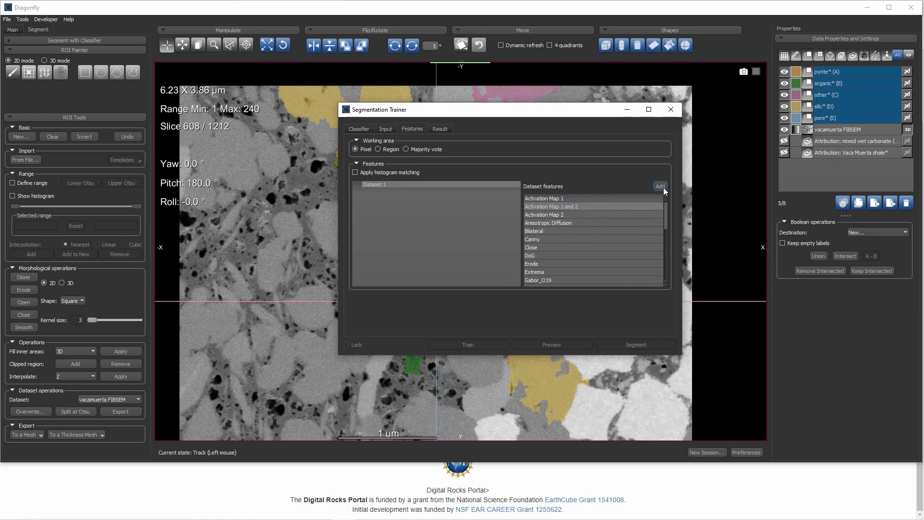
{"action": "left_click", "coordinate": [660, 187]}
Move the Segmentation Trainer aside, check the labelled organic and pore regions, and start training the classifier
{"action": "left_click_drag", "start_coordinate": [469, 112], "coordinate": [525, 89]}
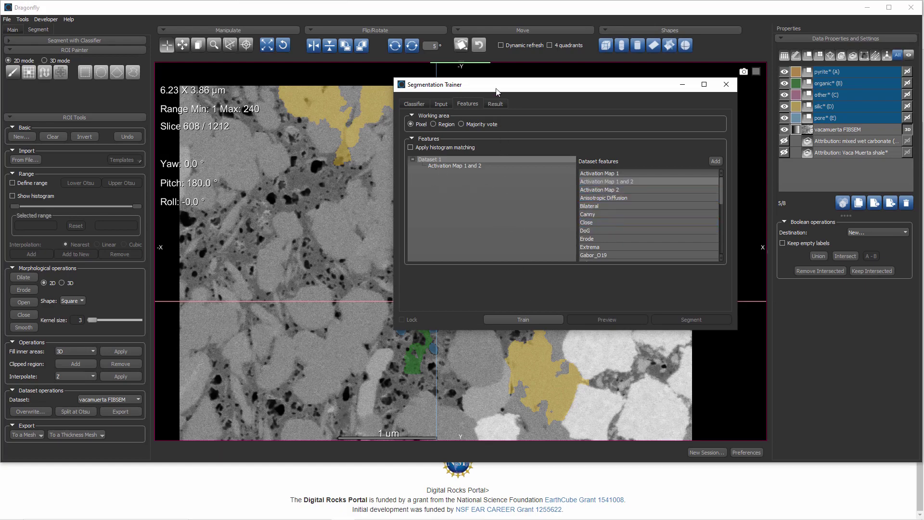
{"action": "left_click_drag", "start_coordinate": [496, 89], "coordinate": [690, 105]}
{"action": "right_click_drag", "start_coordinate": [448, 170], "coordinate": [463, 280]}
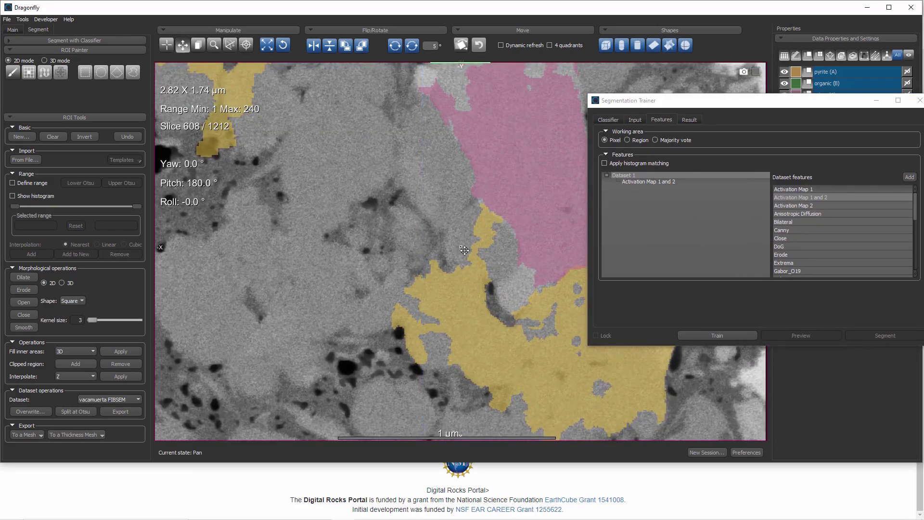
{"action": "left_click_drag", "start_coordinate": [463, 279], "coordinate": [486, 142]}
{"action": "right_click_drag", "start_coordinate": [486, 143], "coordinate": [487, 209]}
{"action": "left_click_drag", "start_coordinate": [487, 208], "coordinate": [517, 105]}
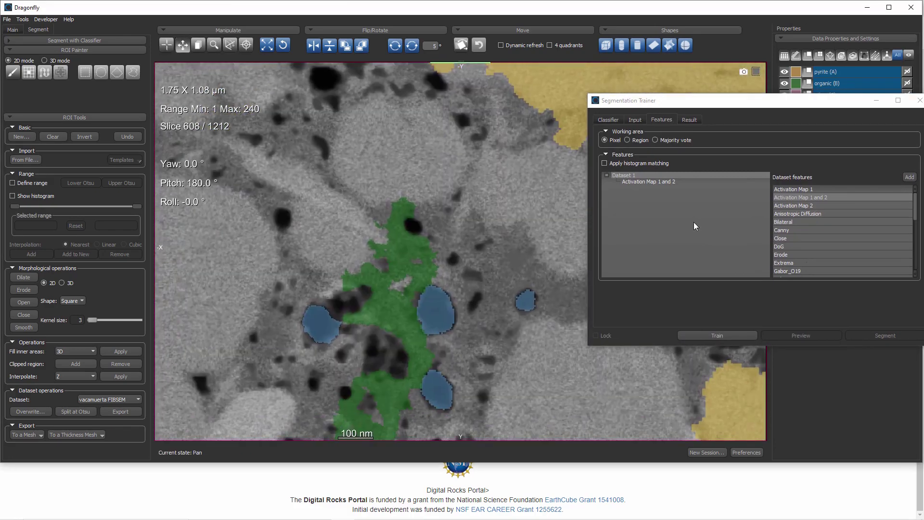
{"action": "left_click", "coordinate": [727, 334]}
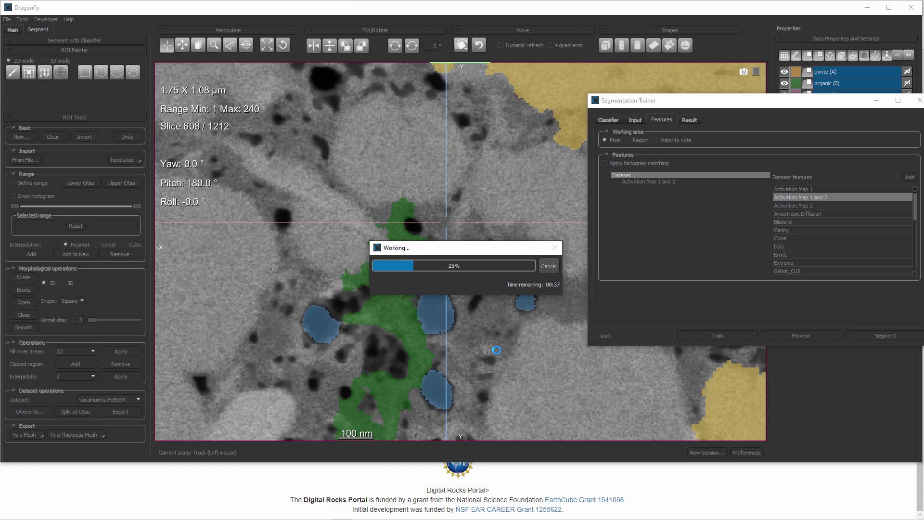
Switch to the browser's Dragonfly Daily Lesson 20 presentation and present the Segmentation Trainer slide full screen with captions on
{"action": "left_click", "coordinate": [316, 488]}
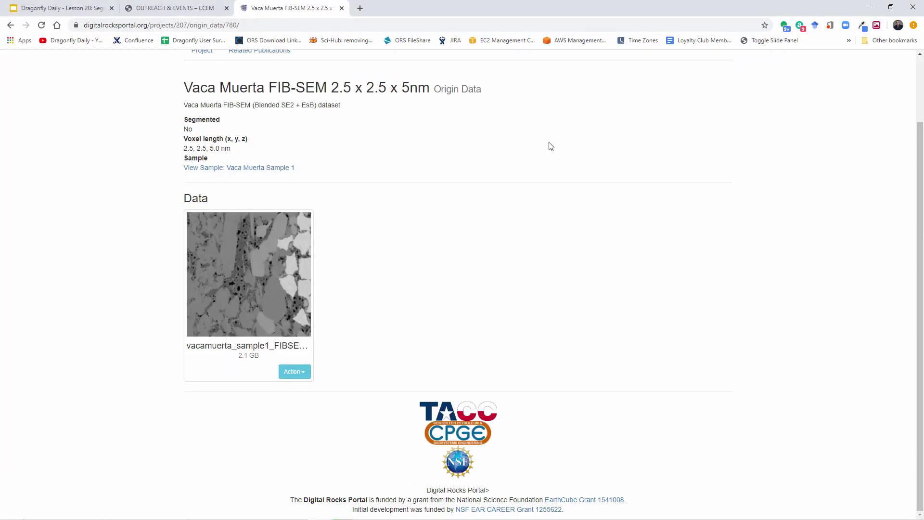
{"action": "left_click", "coordinate": [869, 7]}
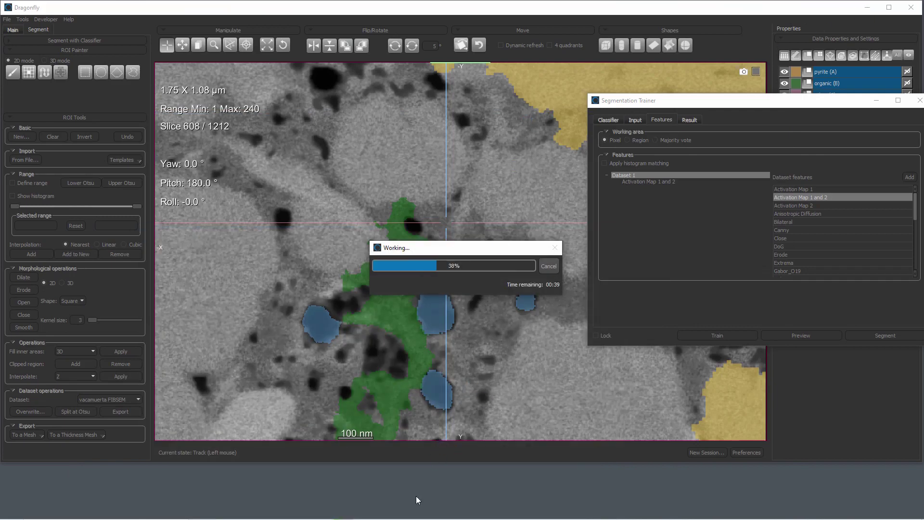
{"action": "key", "text": "alt+Tab"}
{"action": "key", "text": "alt+Tab"}
{"action": "key", "text": "alt+Tab"}
{"action": "key", "text": "alt+Tab"}
{"action": "key", "text": "alt+Tab"}
{"action": "key", "text": "alt+Tab"}
{"action": "key", "text": "alt+Tab"}
{"action": "key", "text": "alt+Tab"}
{"action": "key", "text": "alt+Tab"}
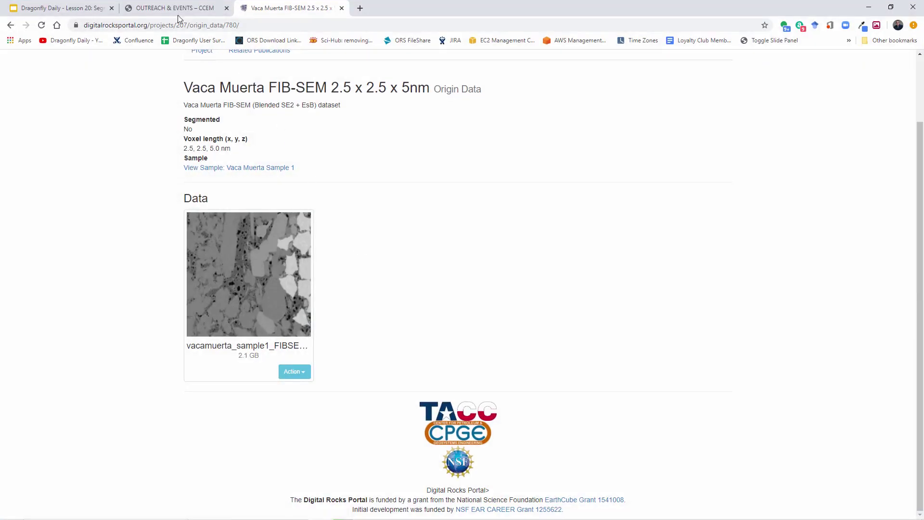
{"action": "left_click", "coordinate": [68, 8]}
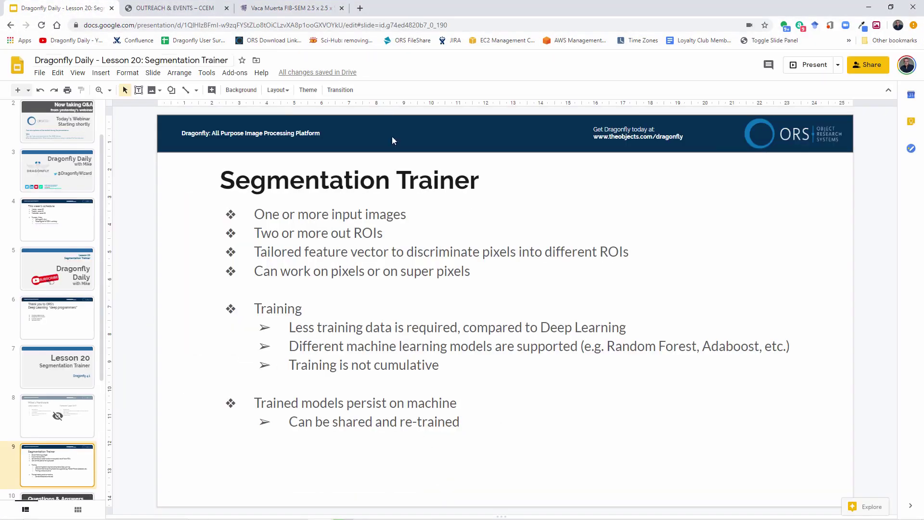
{"action": "left_click", "coordinate": [809, 71]}
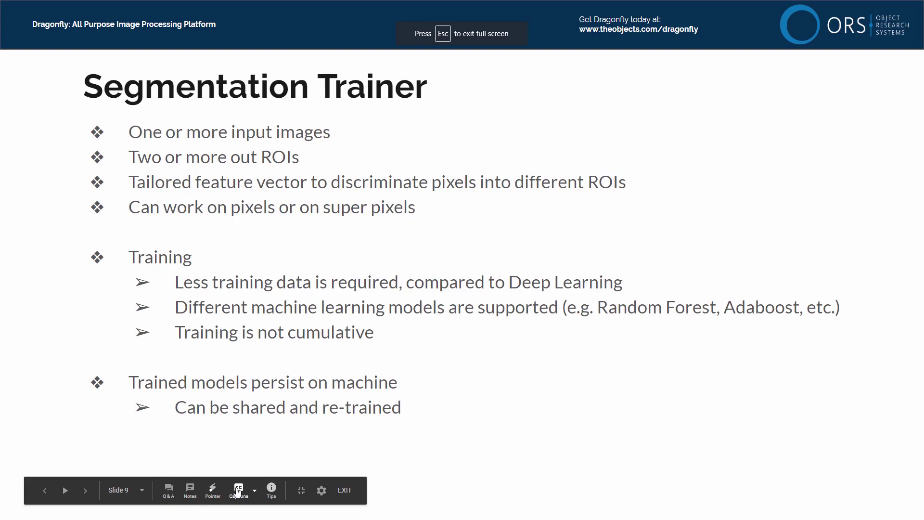
{"action": "left_click", "coordinate": [238, 491]}
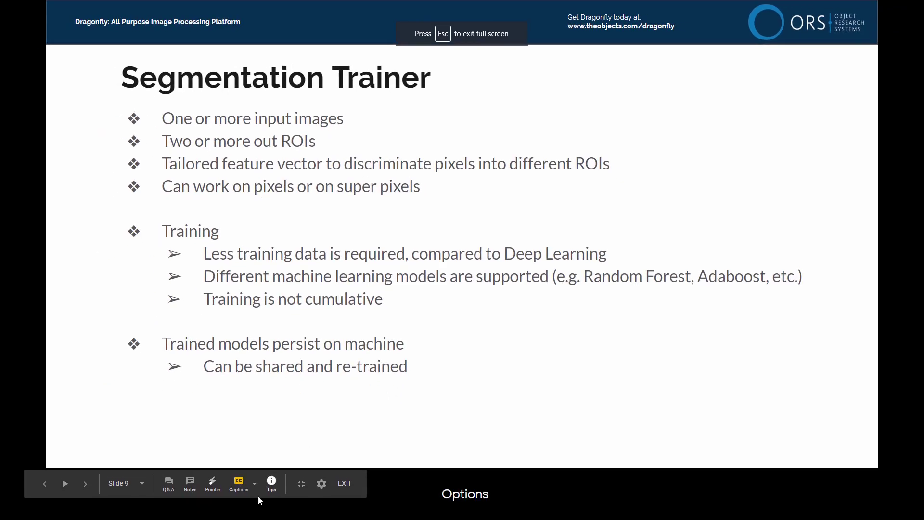
Check Dragonfly's training status and switch back to the Google Slides presentation
{"action": "key", "text": "alt+Tab"}
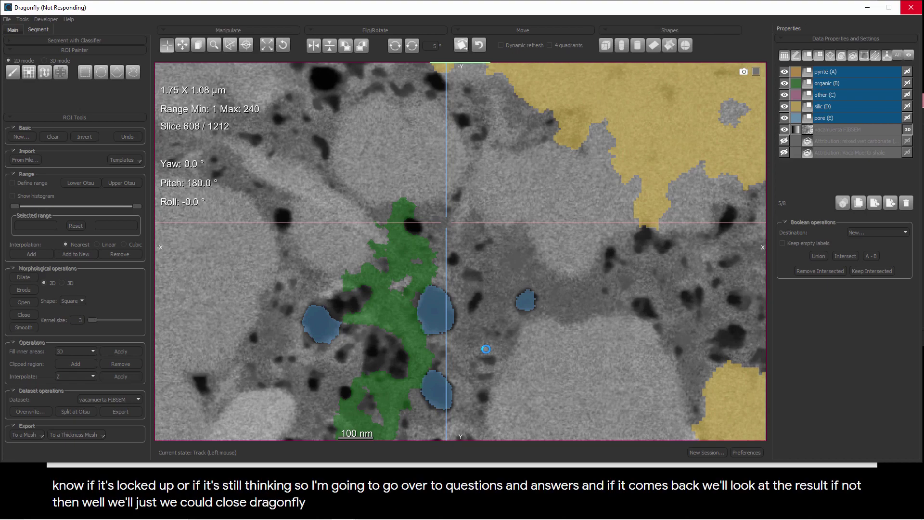
{"action": "key", "text": "alt+Tab"}
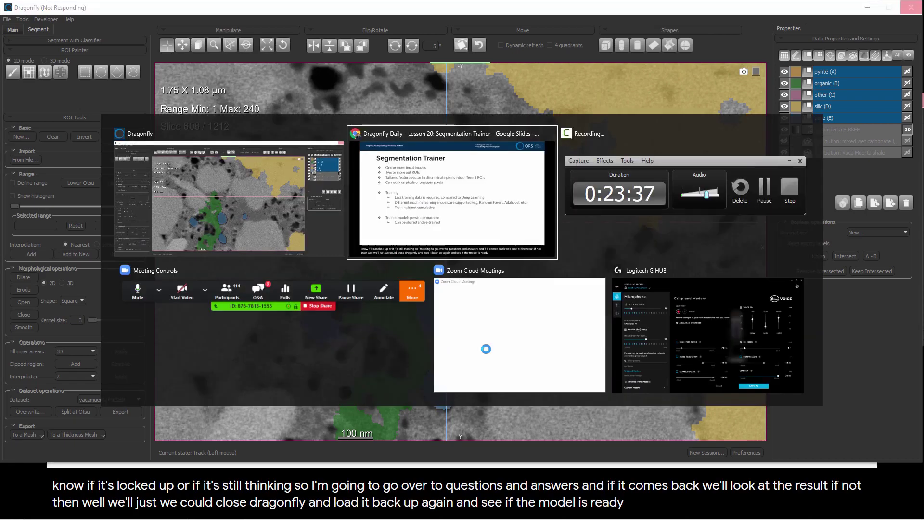